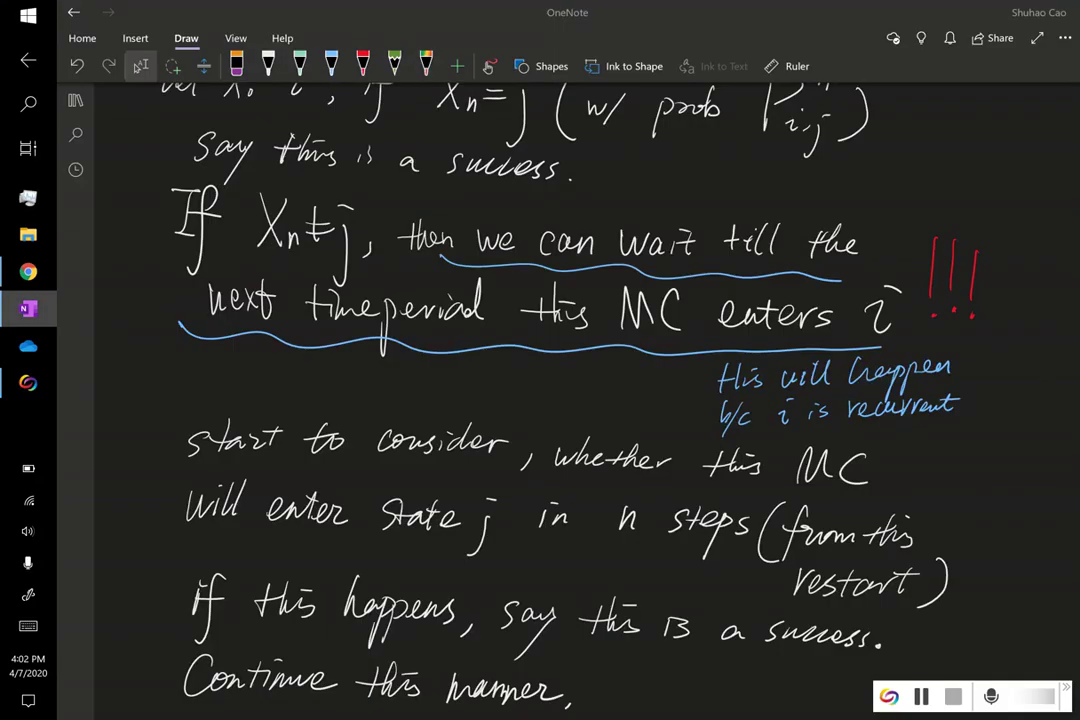
Scroll to the blank space below 'State j will eventually be entered' and pick the white pen
scroll(1015, 485, down, 10)
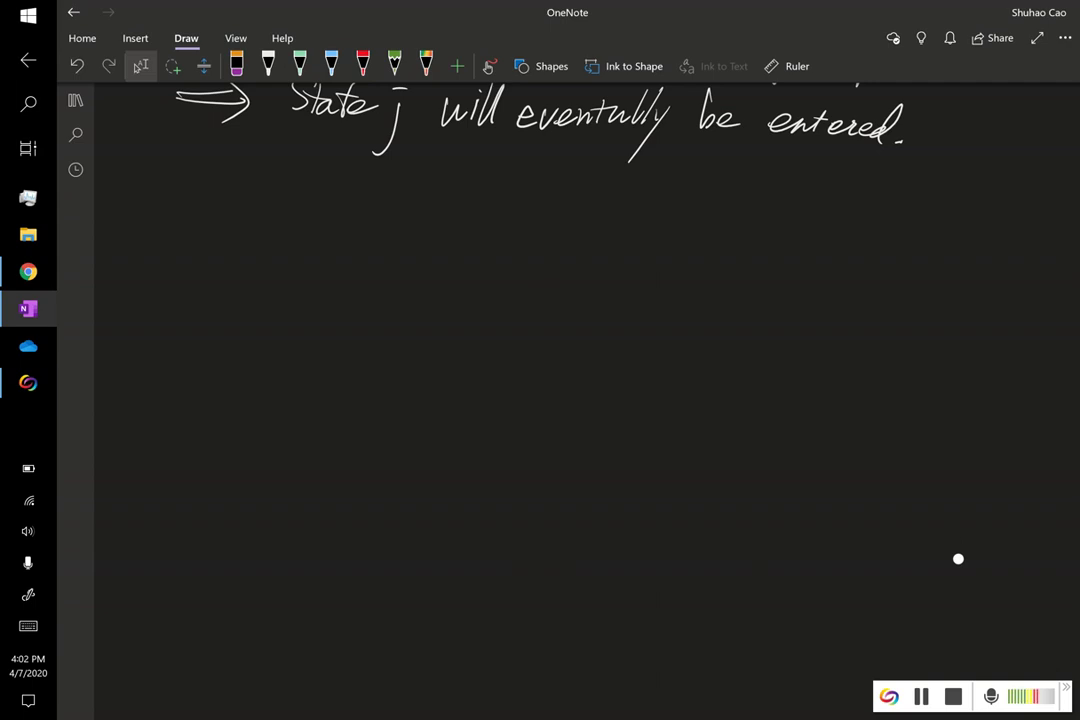
click(268, 66)
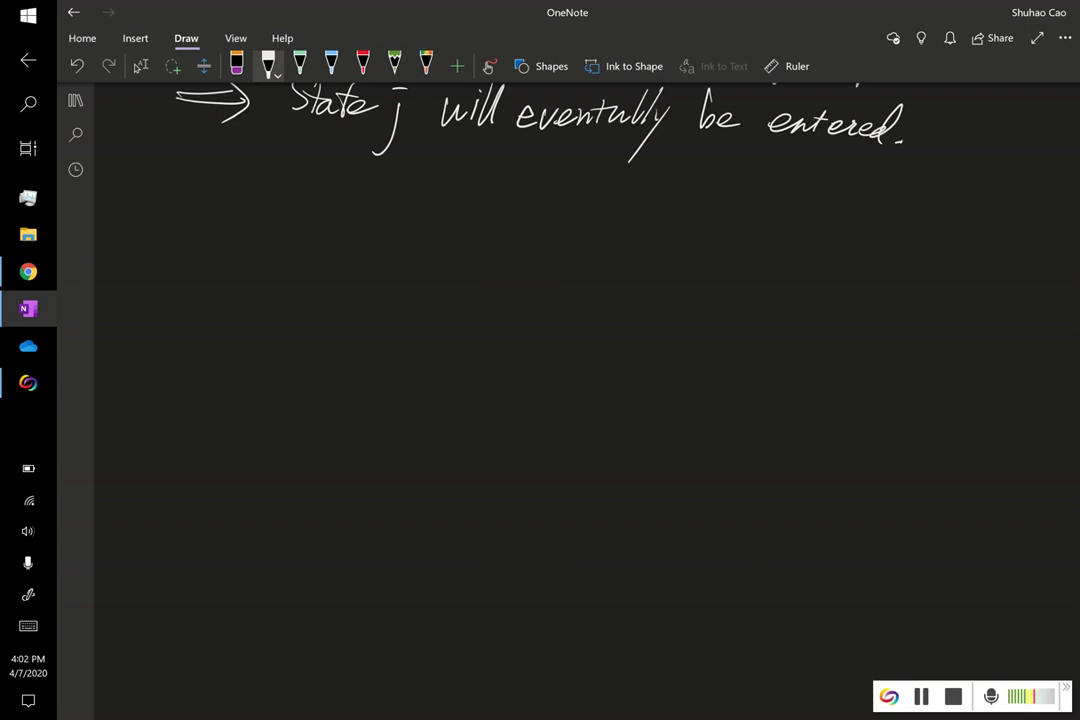
Handwrite m_j = E[N_j / X_0 = j]
mouse_move(186, 188)
mouse_down()
mouse_move(186, 212)
mouse_move(214, 212)
mouse_move(210, 238)
mouse_up()
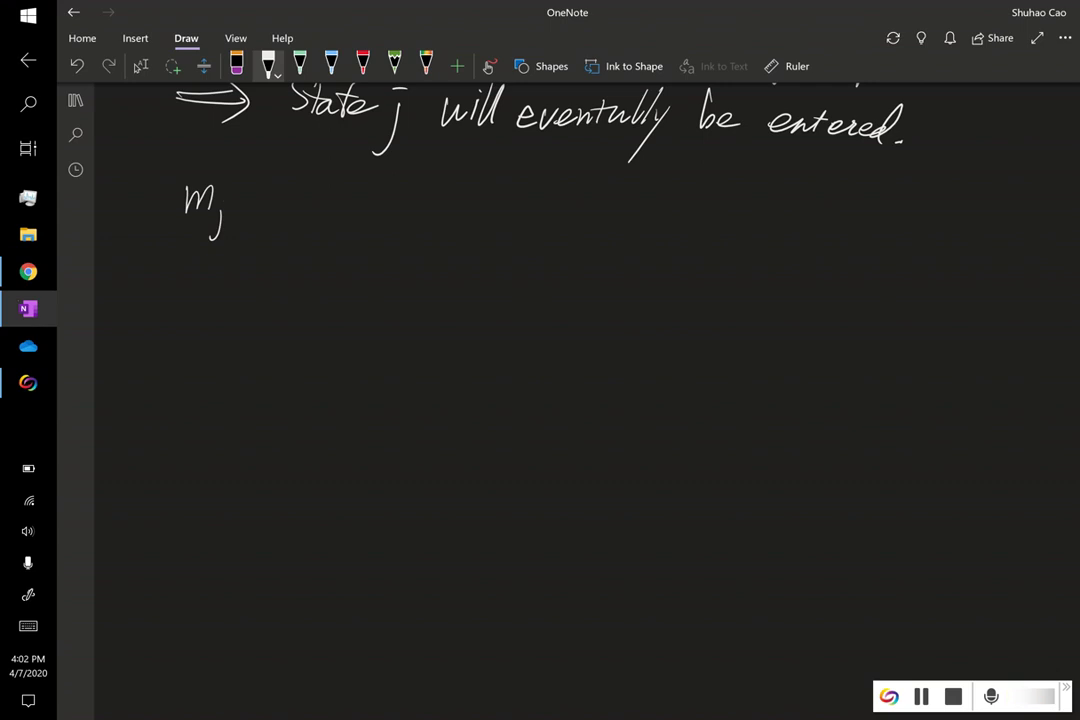
click(226, 201)
drag(247, 199, 270, 199)
mouse_move(247, 208)
mouse_down()
mouse_move(323, 229)
mouse_move(325, 190)
mouse_up()
drag(302, 210, 322, 209)
mouse_move(365, 172)
mouse_down()
mouse_move(341, 172)
mouse_move(365, 244)
mouse_up()
drag(472, 363, 492, 359)
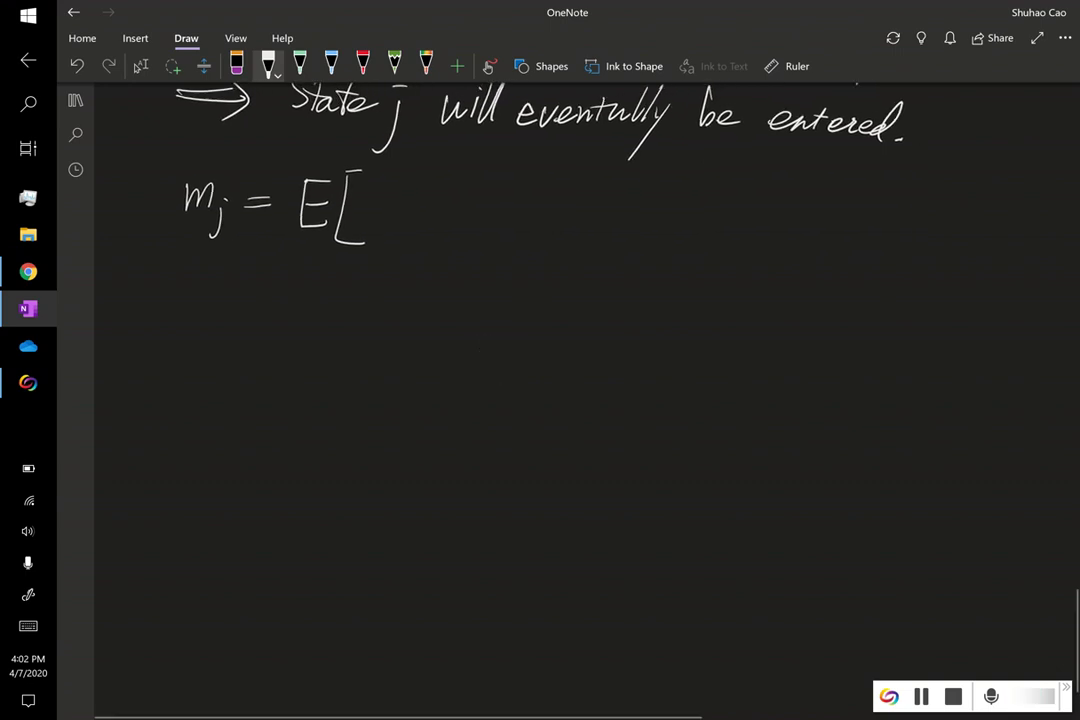
mouse_move(371, 236)
mouse_down()
mouse_move(411, 196)
mouse_move(396, 245)
mouse_up()
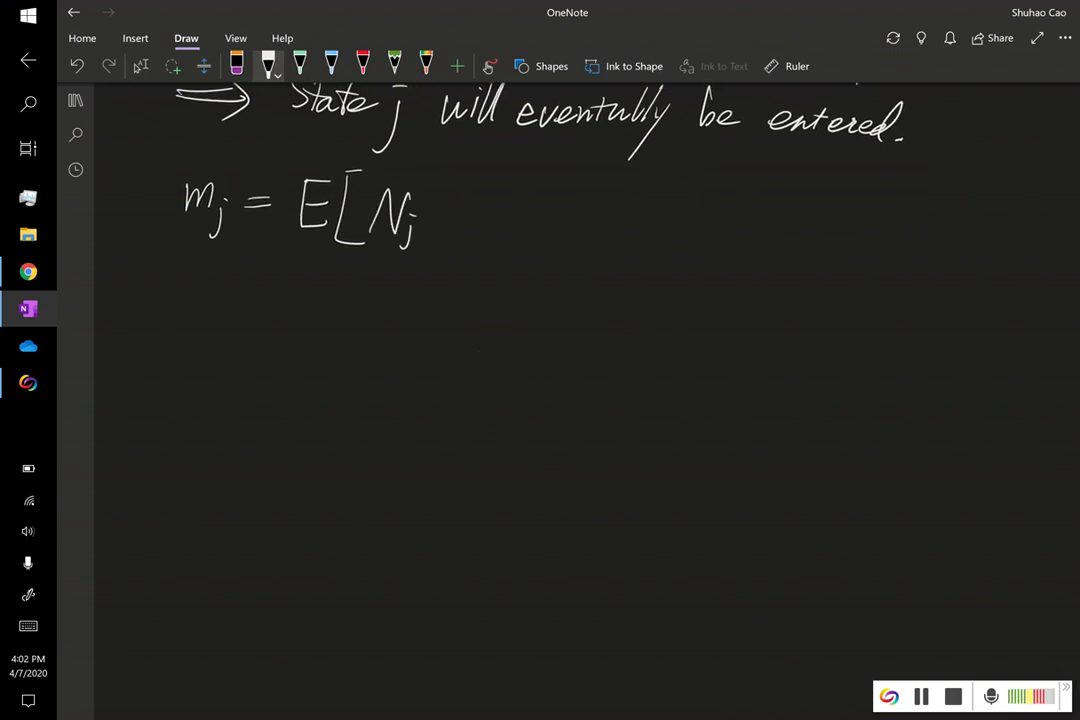
drag(450, 178, 423, 262)
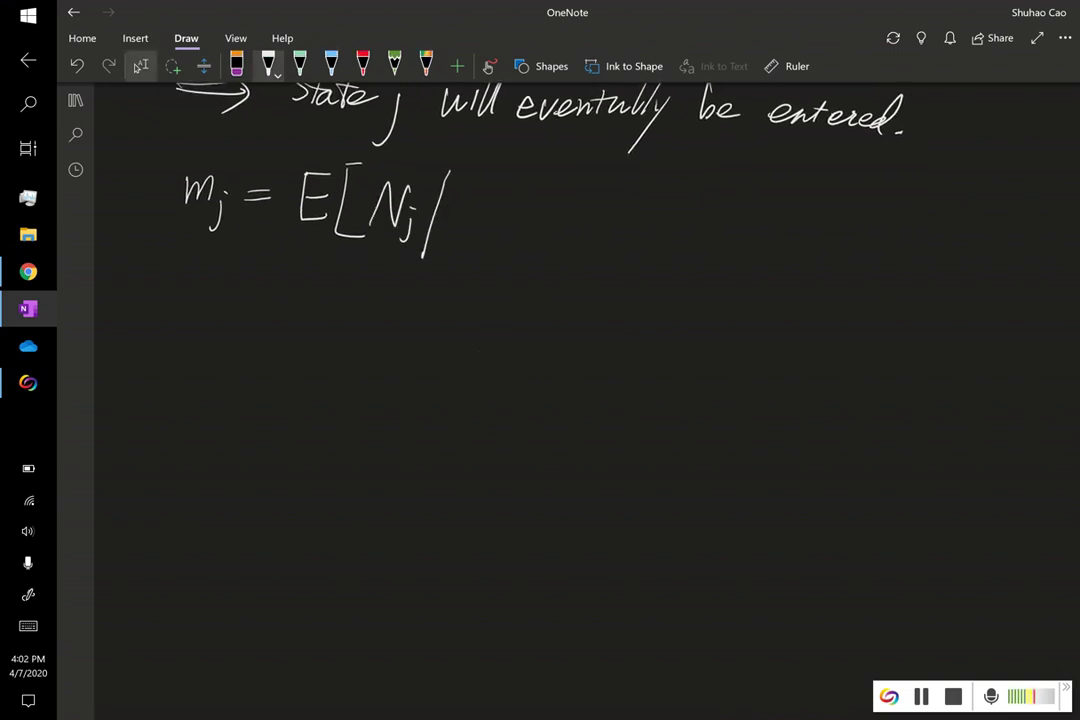
mouse_move(449, 195)
mouse_down()
mouse_move(471, 229)
mouse_move(451, 231)
mouse_move(511, 219)
mouse_up()
mouse_move(491, 233)
mouse_down()
mouse_move(513, 231)
mouse_move(508, 242)
mouse_up()
mouse_move(538, 200)
mouse_down()
mouse_move(556, 236)
mouse_move(545, 252)
mouse_up()
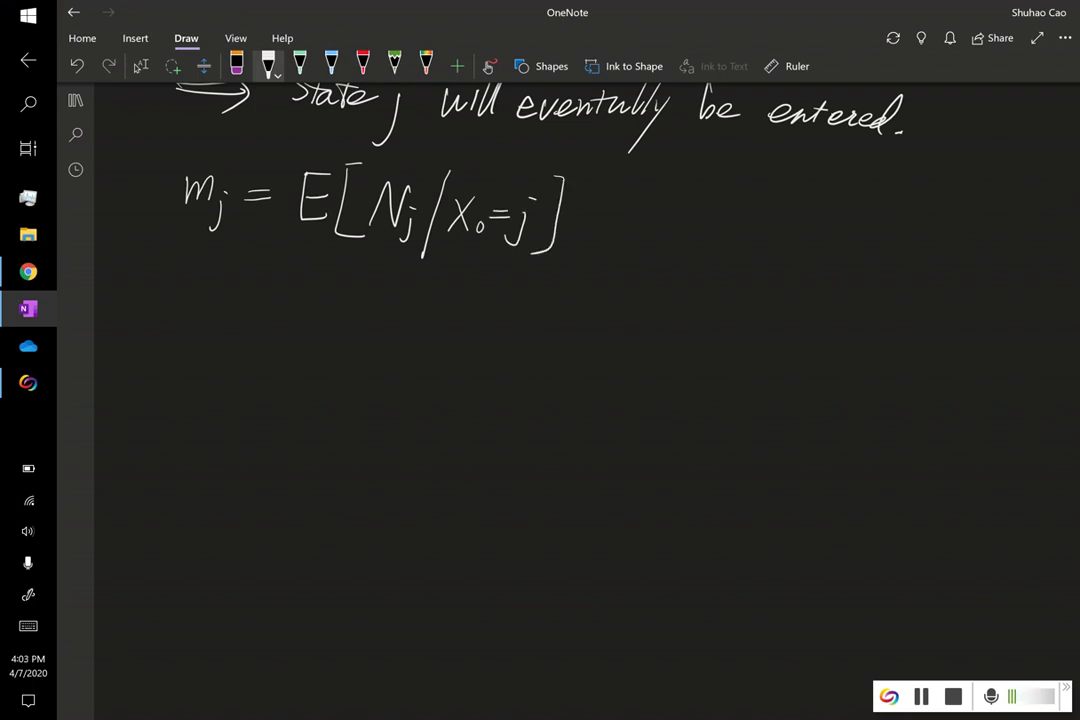
On the next line, handwrite 'where N_j = min{n ≥ 1 : X_n = j}'
mouse_move(181, 289)
mouse_down()
mouse_move(184, 306)
mouse_move(212, 306)
mouse_move(261, 300)
mouse_move(316, 274)
mouse_move(313, 350)
mouse_up()
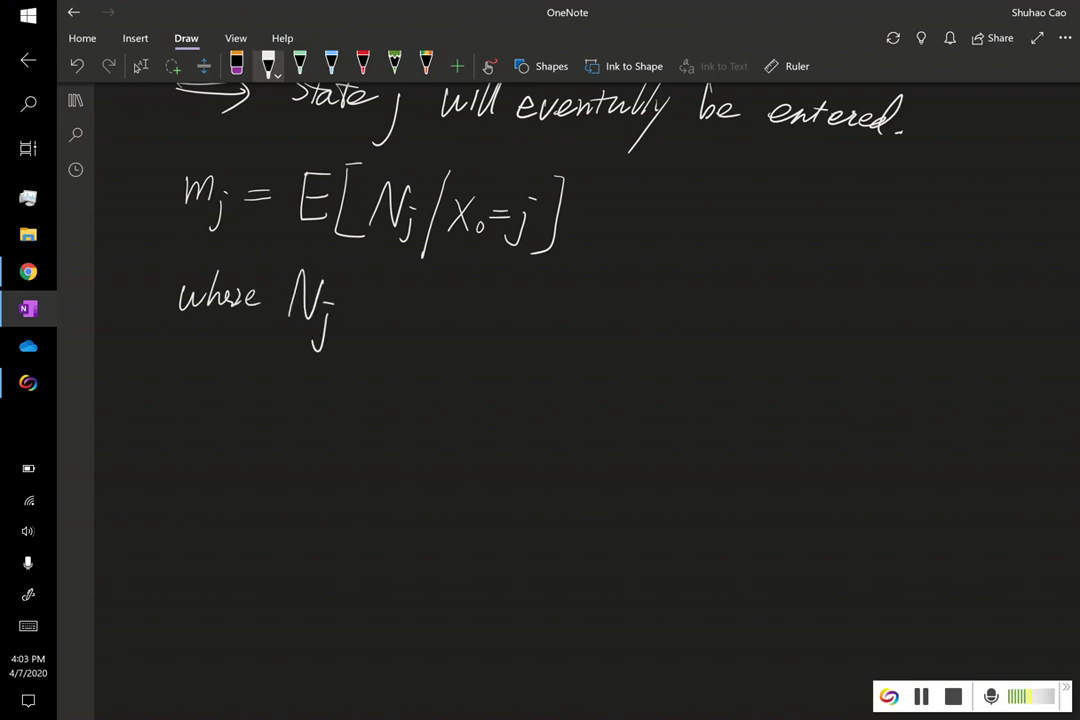
drag(347, 304, 372, 304)
drag(347, 314, 373, 314)
drag(401, 322, 439, 322)
drag(442, 322, 452, 322)
mouse_move(481, 278)
mouse_down()
mouse_move(468, 302)
mouse_move(470, 350)
mouse_move(508, 312)
mouse_move(518, 335)
mouse_up()
mouse_move(536, 314)
mouse_down()
mouse_move(548, 314)
mouse_move(532, 321)
mouse_up()
mouse_move(533, 325)
mouse_down()
mouse_move(550, 322)
mouse_move(567, 338)
mouse_up()
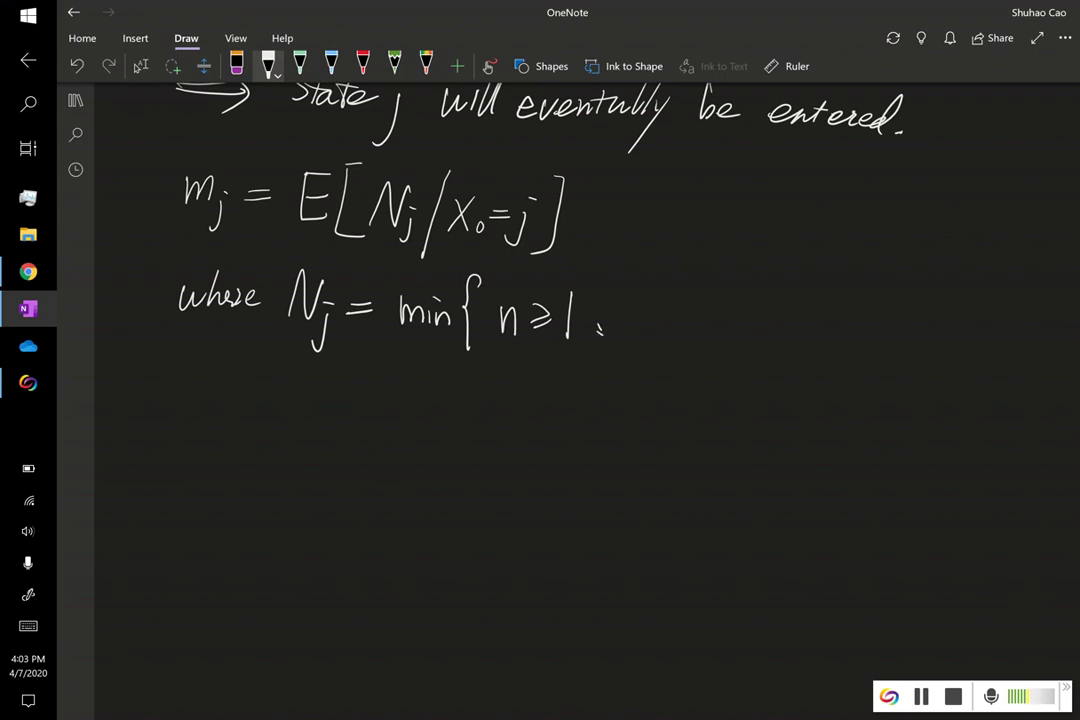
click(633, 283)
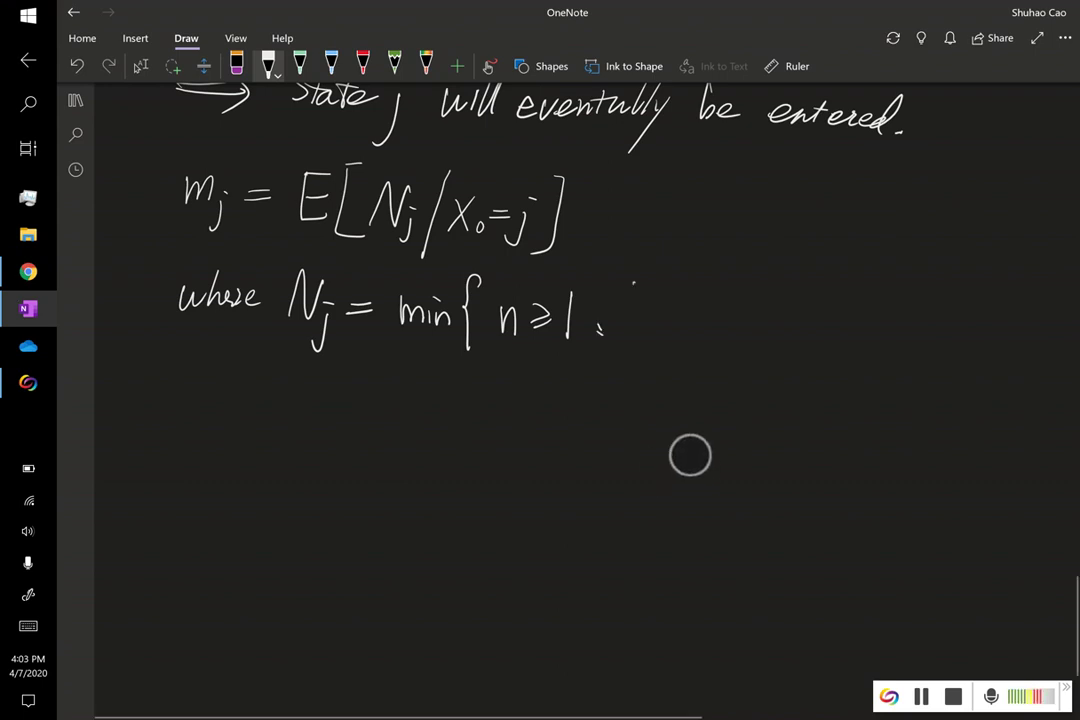
drag(633, 288, 662, 340)
mouse_move(658, 288)
mouse_down()
mouse_move(630, 340)
mouse_move(697, 346)
mouse_up()
click(712, 310)
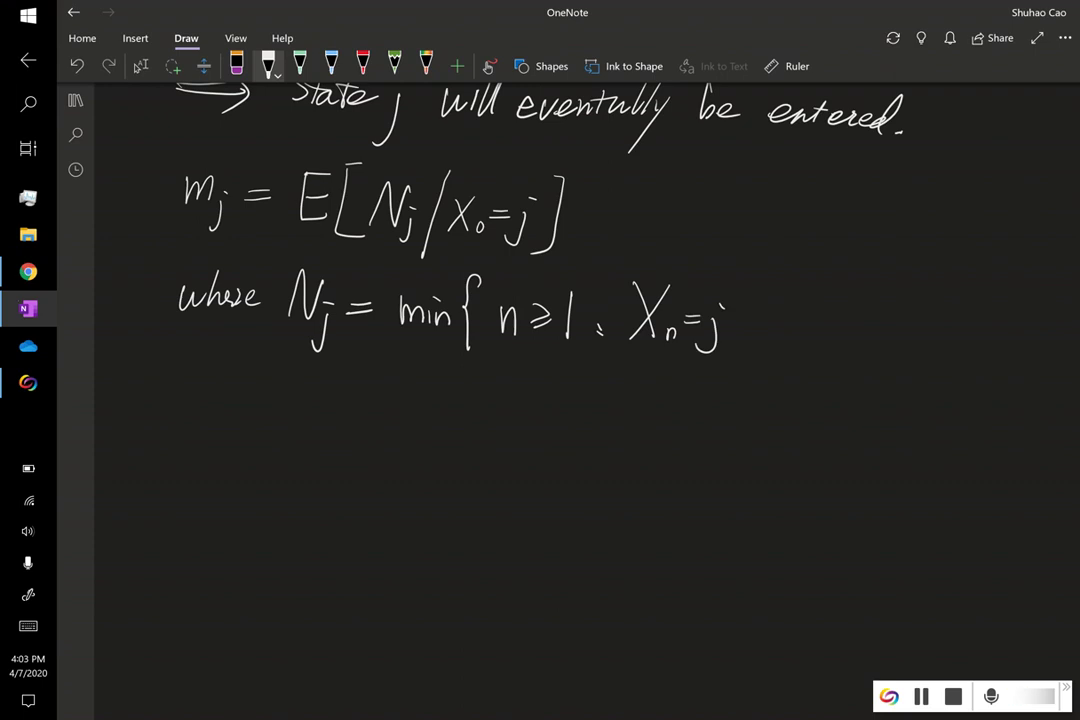
drag(740, 309, 742, 355)
Start a new line with 'm_j : expected #'
click(140, 66)
mouse_move(189, 414)
mouse_down()
mouse_move(224, 415)
mouse_move(212, 444)
mouse_up()
drag(247, 407, 253, 407)
drag(247, 415, 300, 420)
drag(300, 402, 291, 420)
mouse_move(306, 402)
mouse_down()
mouse_move(312, 455)
mouse_move(321, 416)
mouse_up()
drag(325, 412, 366, 423)
mouse_move(370, 412)
mouse_down()
mouse_move(381, 420)
mouse_move(402, 385)
mouse_move(458, 408)
mouse_up()
mouse_move(431, 420)
mouse_down()
mouse_move(456, 418)
mouse_move(438, 430)
mouse_up()
drag(452, 400, 448, 430)
drag(500, 398, 485, 452)
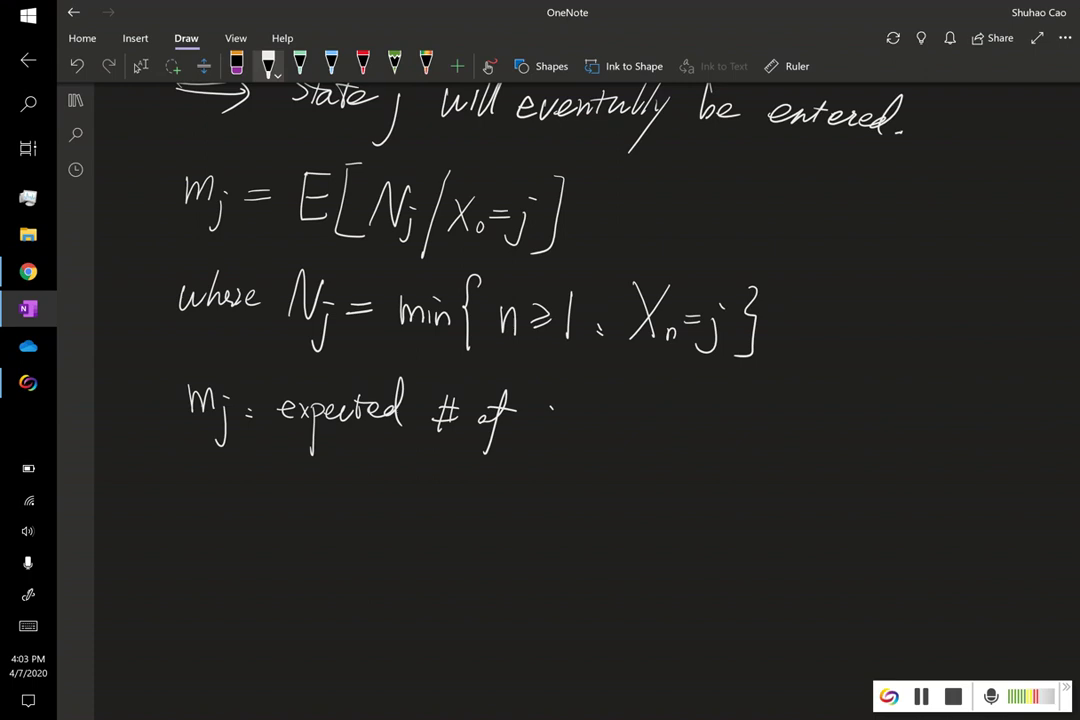
Continue the line with 'of steps for this MC'
drag(549, 403, 538, 428)
mouse_move(556, 400)
mouse_down()
mouse_move(541, 426)
mouse_move(578, 414)
mouse_move(563, 472)
mouse_up()
drag(584, 414, 590, 426)
drag(606, 410, 597, 432)
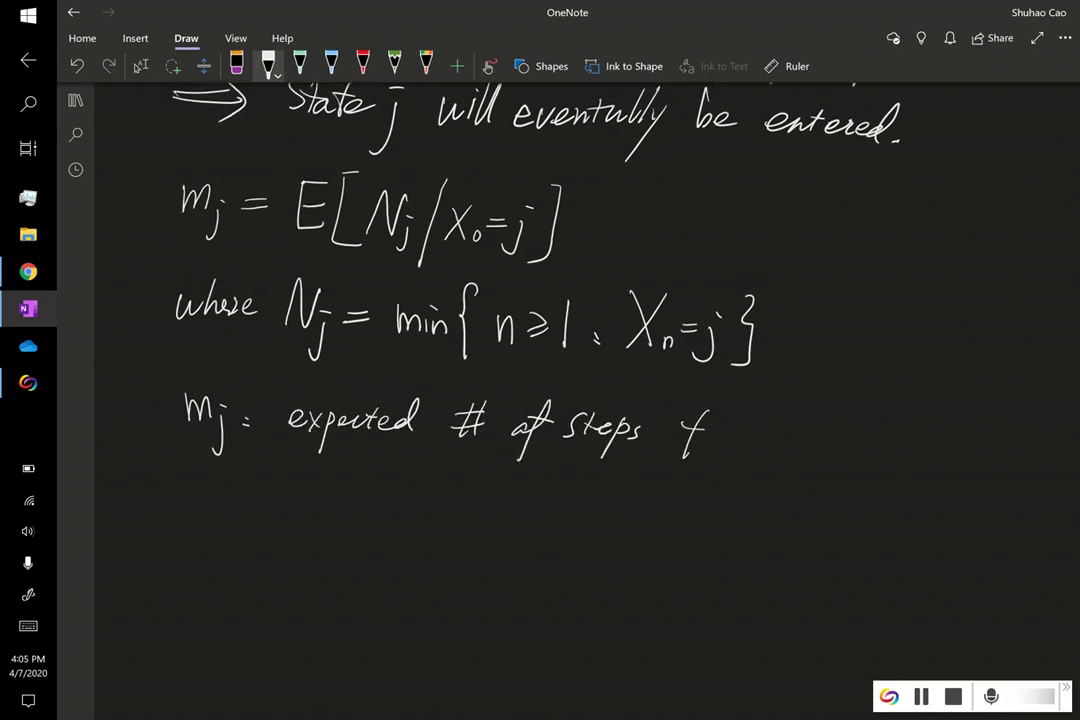
drag(700, 424, 702, 426)
mouse_move(712, 440)
mouse_down()
mouse_move(728, 426)
mouse_move(746, 456)
mouse_up()
drag(738, 428, 762, 425)
drag(765, 410, 778, 450)
mouse_move(782, 432)
mouse_down()
mouse_move(819, 456)
mouse_move(880, 450)
mouse_up()
On the next line, write 'from starting at j and return to j'
mouse_move(262, 472)
mouse_down()
mouse_move(242, 530)
mouse_move(262, 486)
mouse_up()
mouse_move(266, 500)
mouse_down()
mouse_move(285, 482)
mouse_move(298, 486)
mouse_up()
mouse_move(310, 500)
mouse_down()
mouse_move(378, 490)
mouse_move(372, 500)
mouse_up()
mouse_move(396, 472)
mouse_down()
mouse_move(400, 500)
mouse_move(420, 498)
mouse_up()
drag(422, 488, 440, 498)
drag(450, 490, 452, 498)
mouse_move(458, 490)
mouse_down()
mouse_move(475, 498)
mouse_move(478, 538)
mouse_up()
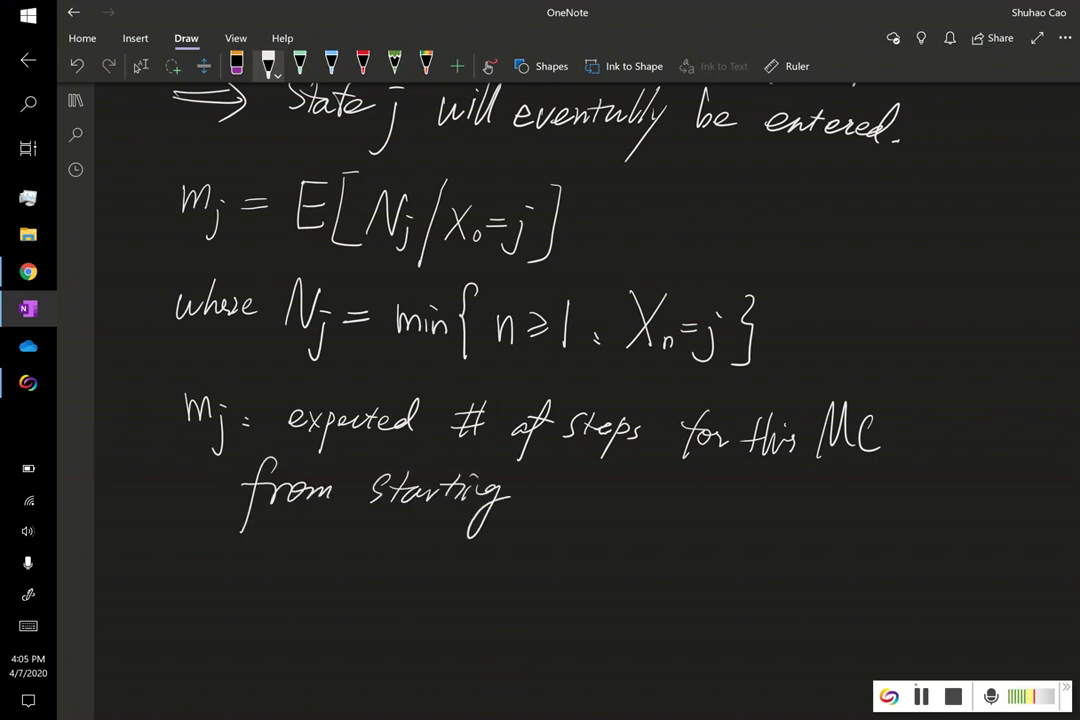
drag(543, 494, 551, 510)
drag(545, 495, 560, 494)
mouse_move(586, 490)
mouse_down()
mouse_move(570, 542)
mouse_move(604, 485)
mouse_up()
mouse_move(679, 508)
mouse_down()
mouse_move(668, 526)
mouse_move(682, 530)
mouse_up()
mouse_move(684, 514)
mouse_down()
mouse_move(710, 534)
mouse_move(766, 512)
mouse_move(787, 527)
mouse_up()
mouse_move(791, 512)
mouse_down()
mouse_move(806, 514)
mouse_move(772, 522)
mouse_move(904, 526)
mouse_move(932, 559)
mouse_up()
drag(956, 482, 970, 481)
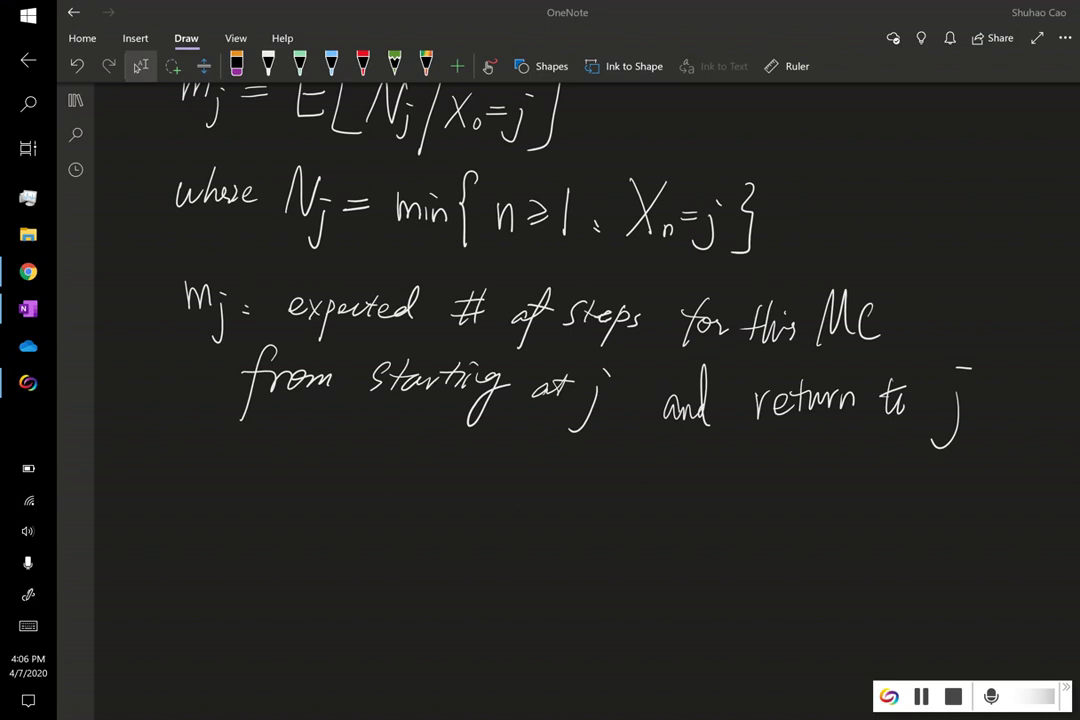
In white ink, write an underlined 'Def:' label and scroll down a little
click(268, 66)
mouse_move(145, 428)
mouse_down()
mouse_move(150, 484)
mouse_move(140, 487)
mouse_move(186, 473)
mouse_up()
drag(210, 428, 202, 505)
drag(133, 491, 230, 488)
click(251, 478)
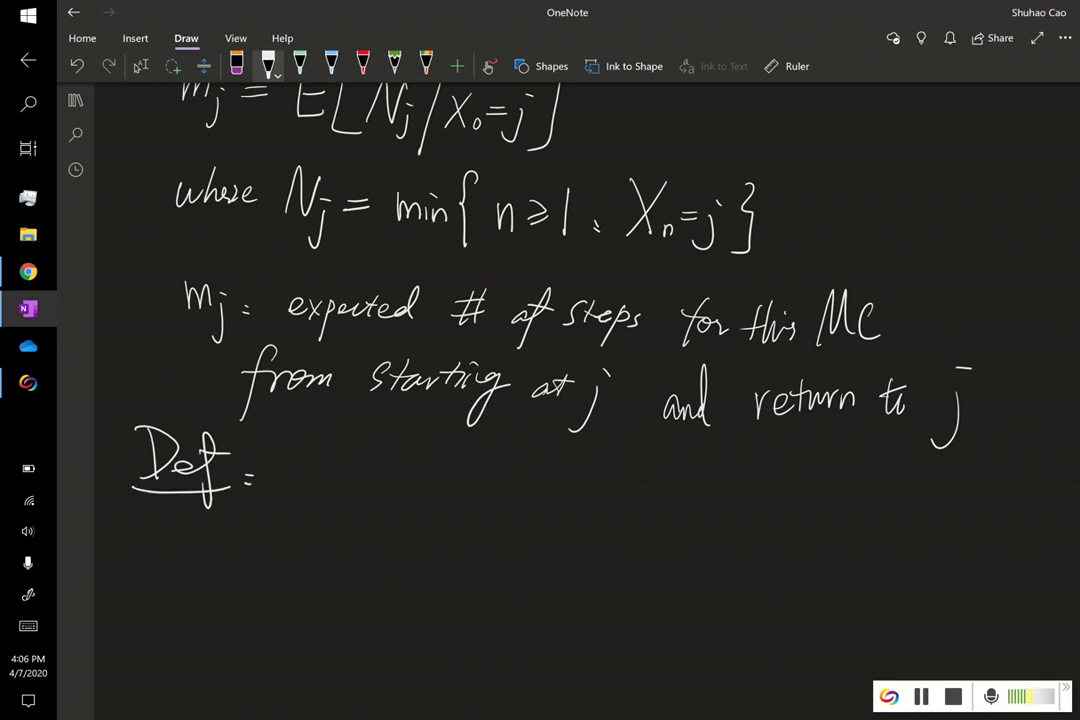
click(408, 632)
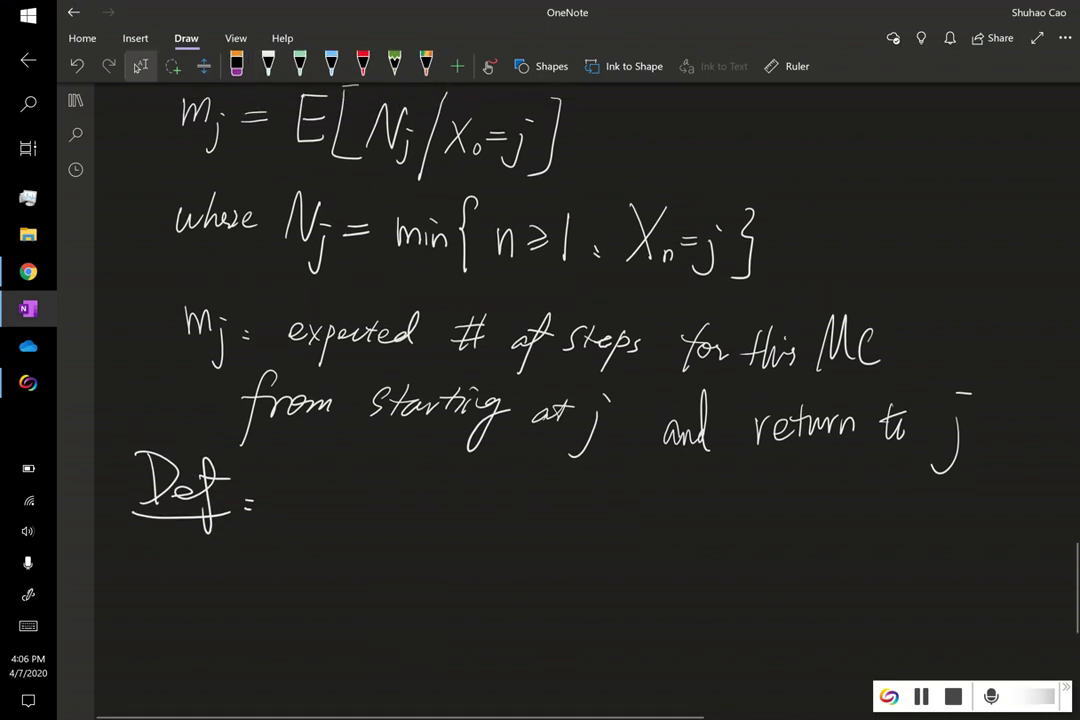
scroll(398, 520, down, 3)
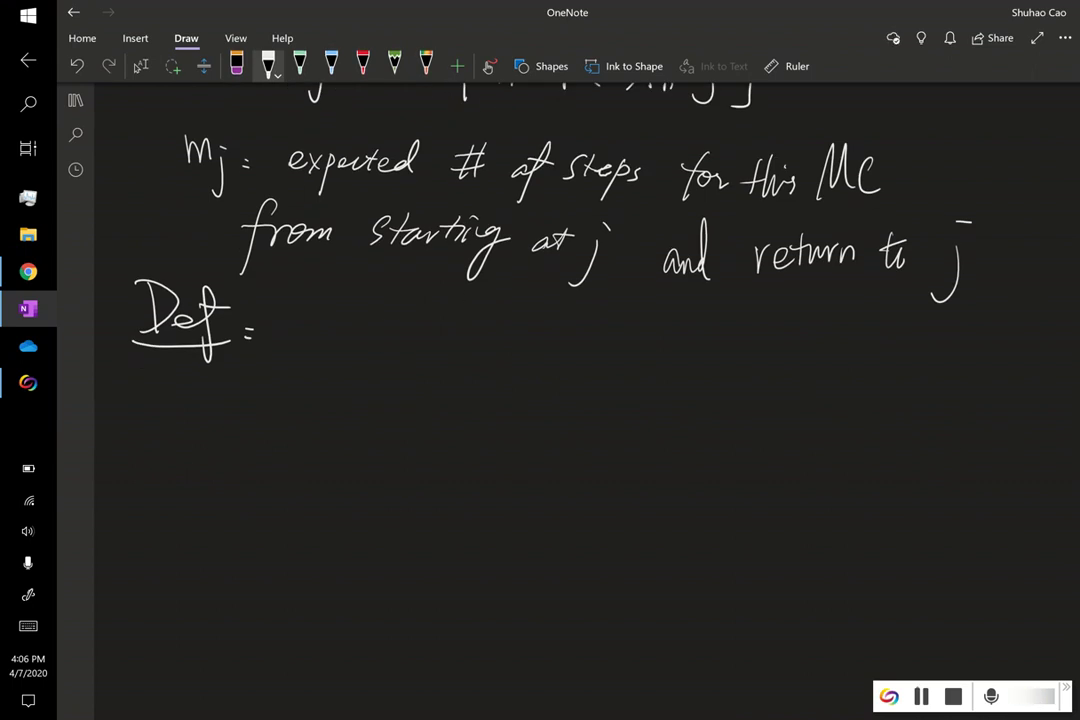
Write 'For a recurrent state j' after the Def label
mouse_move(289, 308)
mouse_down()
mouse_move(286, 345)
mouse_move(311, 305)
mouse_up()
drag(306, 322, 316, 320)
mouse_move(329, 334)
mouse_down()
mouse_move(344, 318)
mouse_move(447, 326)
mouse_move(467, 341)
mouse_up()
mouse_move(485, 328)
mouse_down()
mouse_move(481, 342)
mouse_move(509, 340)
mouse_up()
drag(511, 328, 552, 340)
drag(553, 342, 572, 343)
drag(565, 330, 643, 343)
drag(632, 330, 652, 329)
drag(660, 333, 674, 342)
drag(665, 330, 685, 329)
mouse_move(683, 336)
mouse_down()
mouse_move(719, 338)
mouse_move(702, 380)
mouse_up()
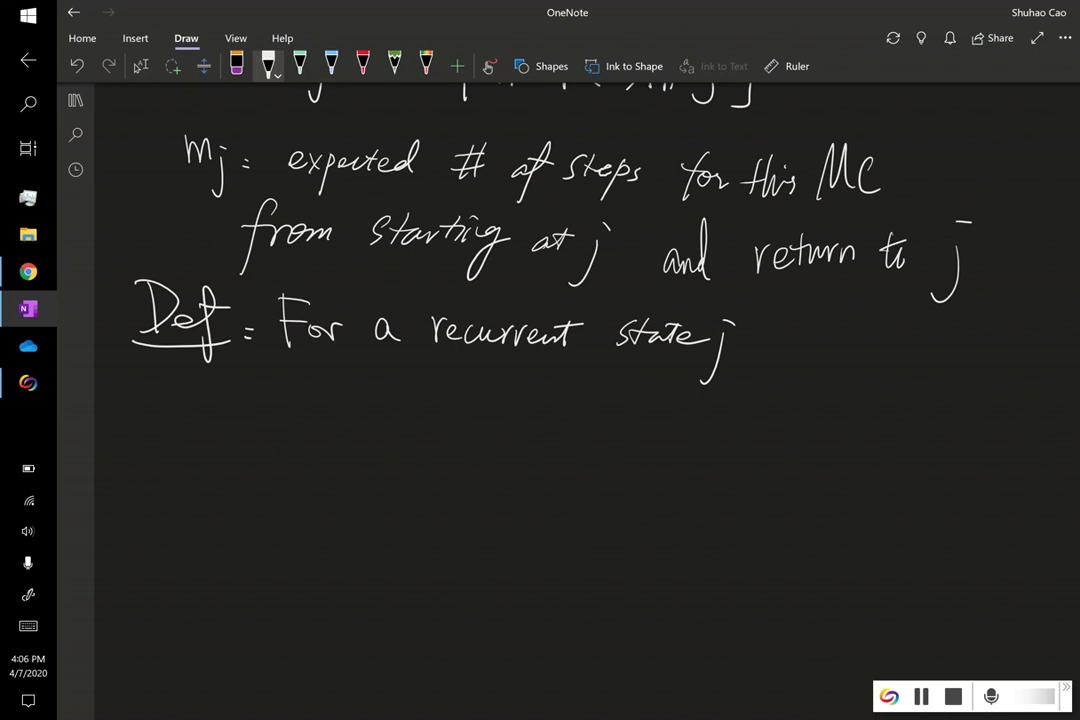
Draw a two-case brace with the top case 'm_j < ∞ : j is positive recurrent'
drag(282, 394, 268, 557)
mouse_move(301, 393)
mouse_down()
mouse_move(330, 410)
mouse_move(327, 440)
mouse_up()
mouse_move(383, 391)
mouse_down()
mouse_move(384, 410)
mouse_move(411, 402)
mouse_up()
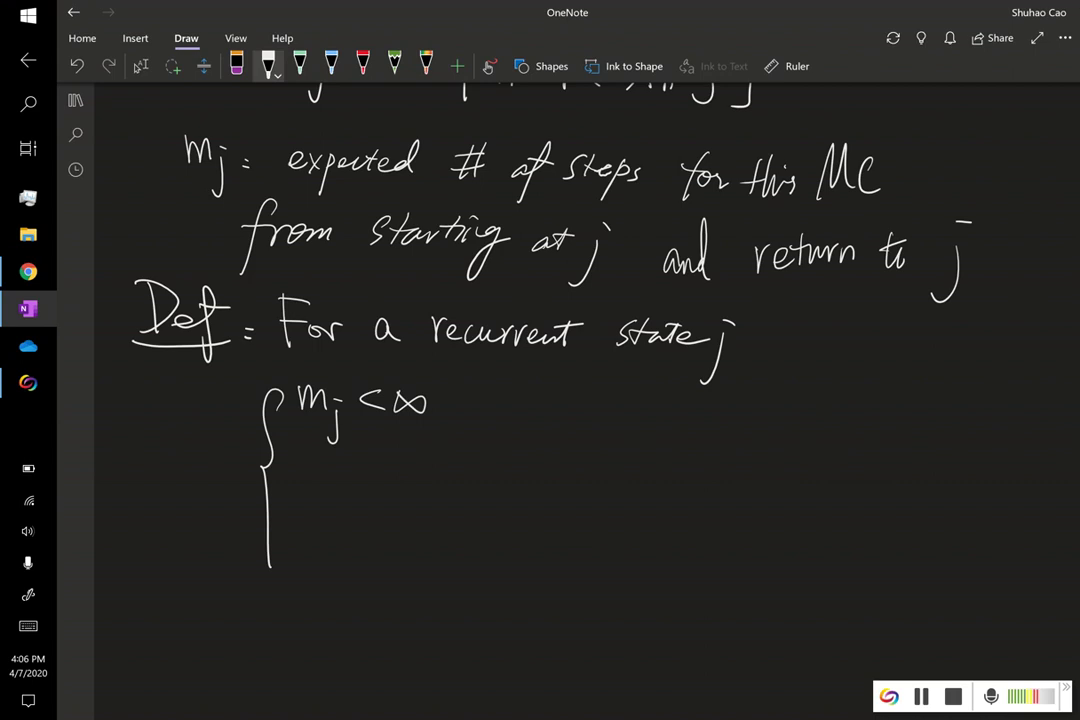
drag(467, 412, 478, 411)
mouse_move(467, 419)
mouse_down()
mouse_move(520, 425)
mouse_move(513, 450)
mouse_up()
drag(529, 387, 531, 392)
drag(568, 403, 569, 419)
mouse_move(585, 402)
mouse_down()
mouse_move(577, 420)
mouse_move(614, 450)
mouse_move(650, 418)
mouse_move(727, 414)
mouse_move(745, 424)
mouse_up()
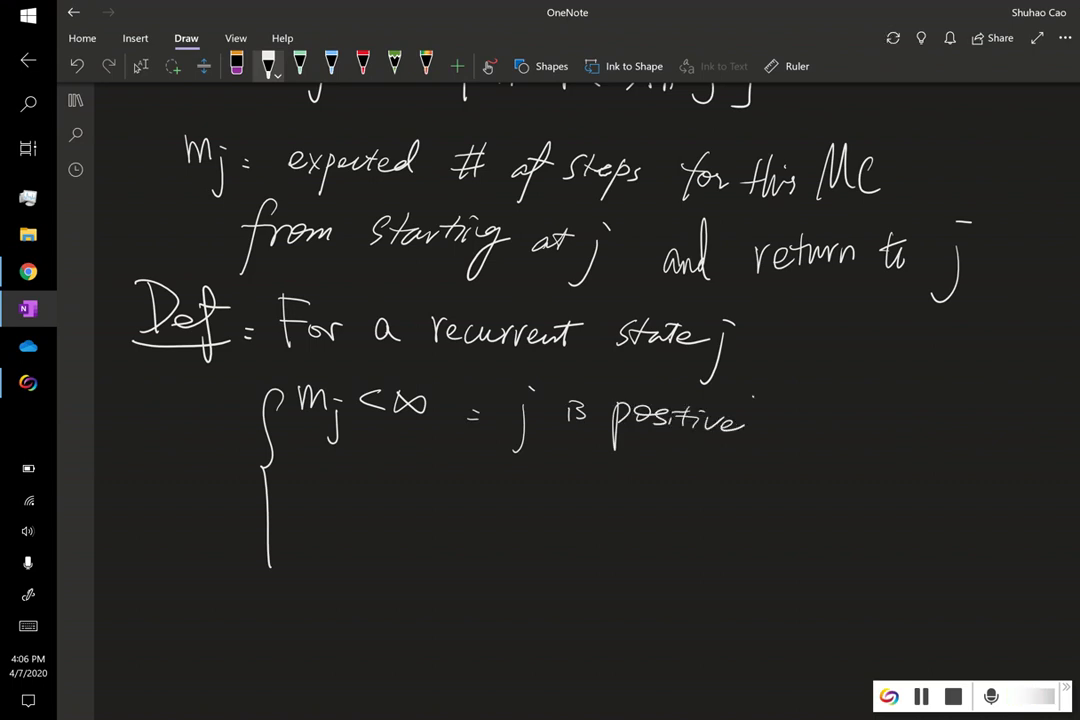
drag(783, 420, 810, 434)
mouse_move(825, 424)
mouse_down()
mouse_move(826, 436)
mouse_move(873, 426)
mouse_move(912, 438)
mouse_up()
drag(899, 420, 923, 417)
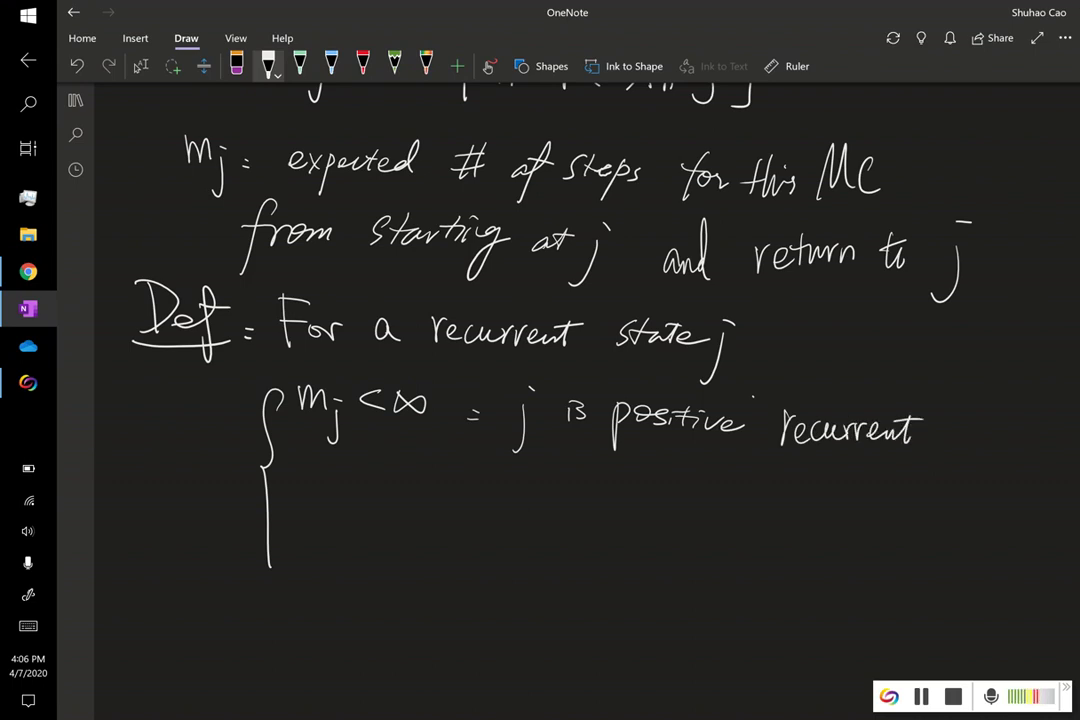
Write the lower case 'm_j = ∞ : j is null recurrent', then scroll down
click(236, 65)
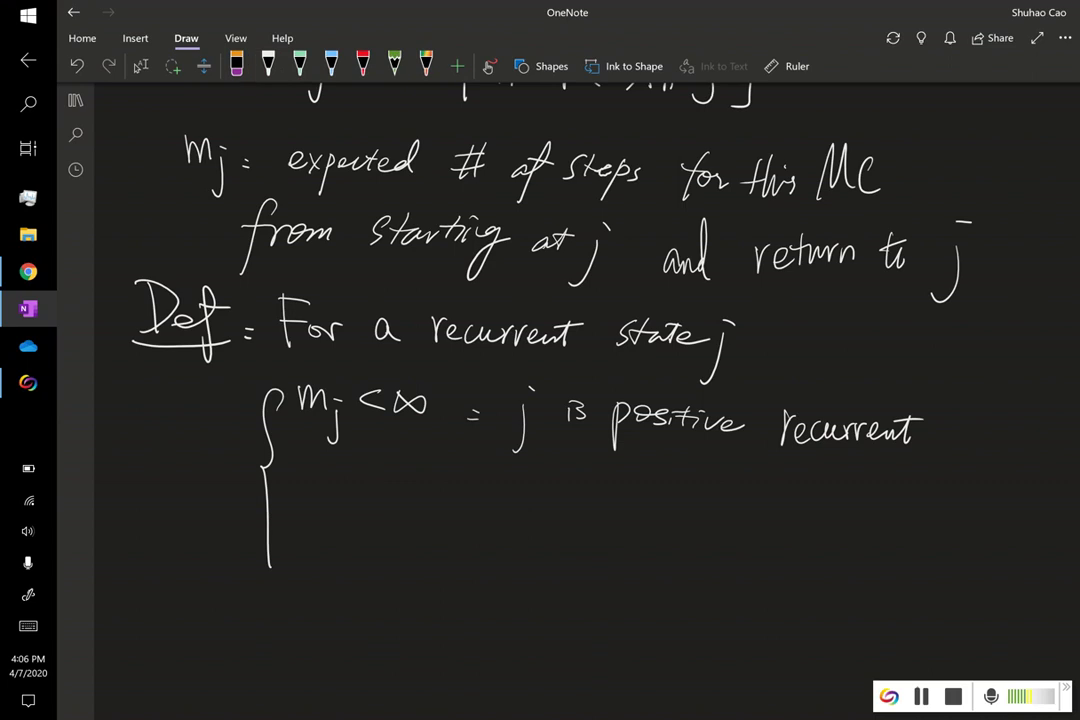
click(268, 65)
mouse_move(290, 562)
mouse_down()
mouse_move(313, 545)
mouse_move(328, 563)
mouse_up()
mouse_move(338, 545)
mouse_down()
mouse_move(339, 590)
mouse_move(322, 596)
mouse_up()
drag(333, 537, 381, 545)
mouse_move(353, 556)
mouse_down()
mouse_move(407, 549)
mouse_move(504, 577)
mouse_up()
click(457, 551)
click(513, 522)
mouse_move(566, 541)
mouse_down()
mouse_move(566, 562)
mouse_move(681, 566)
mouse_up()
mouse_move(689, 526)
mouse_down()
mouse_move(695, 566)
mouse_move(757, 548)
mouse_move(773, 562)
mouse_move(840, 552)
mouse_move(872, 562)
mouse_up()
drag(875, 545, 890, 570)
click(140, 66)
scroll(540, 400, down, 2)
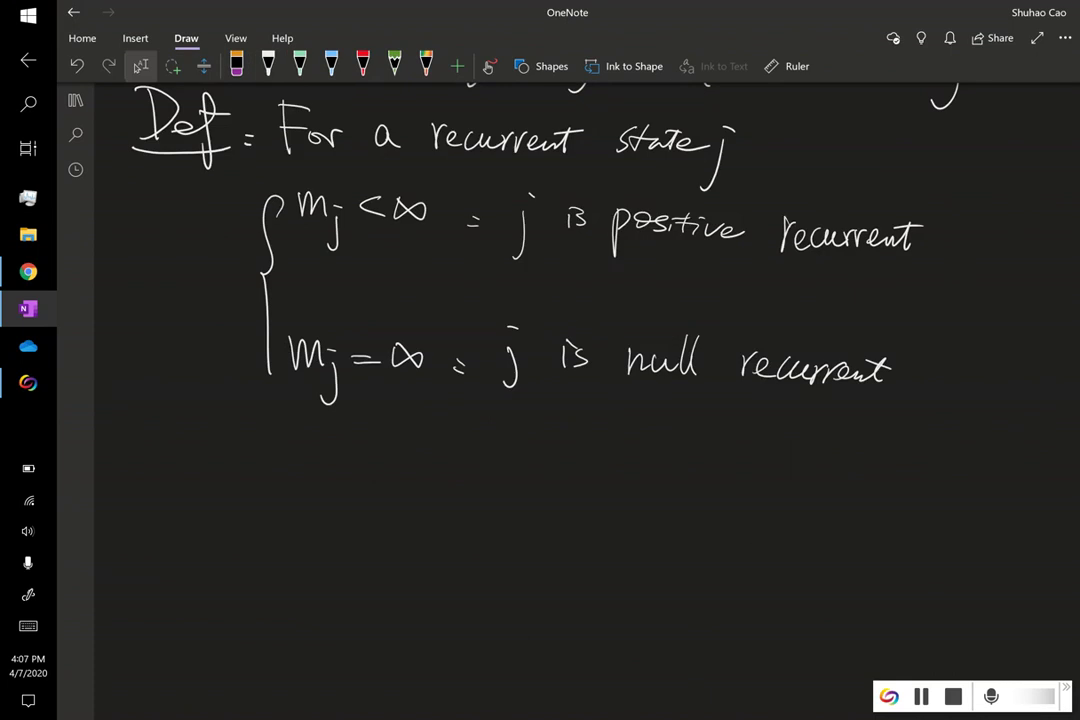
Write a new dashed note '- Long-run proportion: given X_0 = j'
click(921, 696)
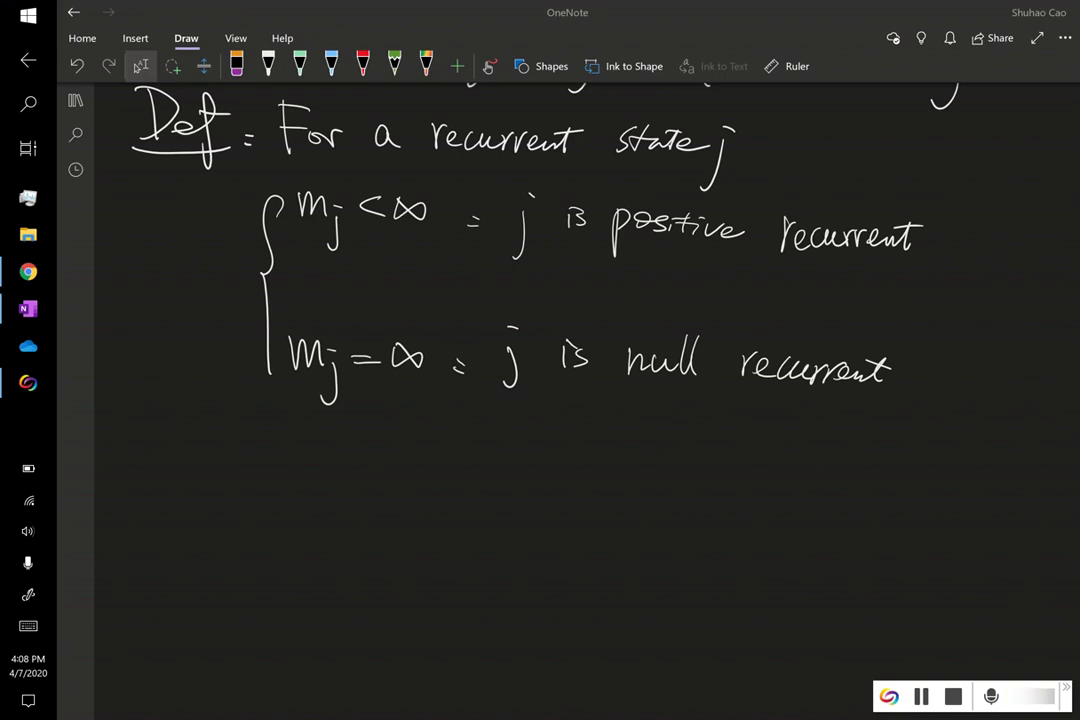
click(268, 66)
drag(133, 452, 163, 453)
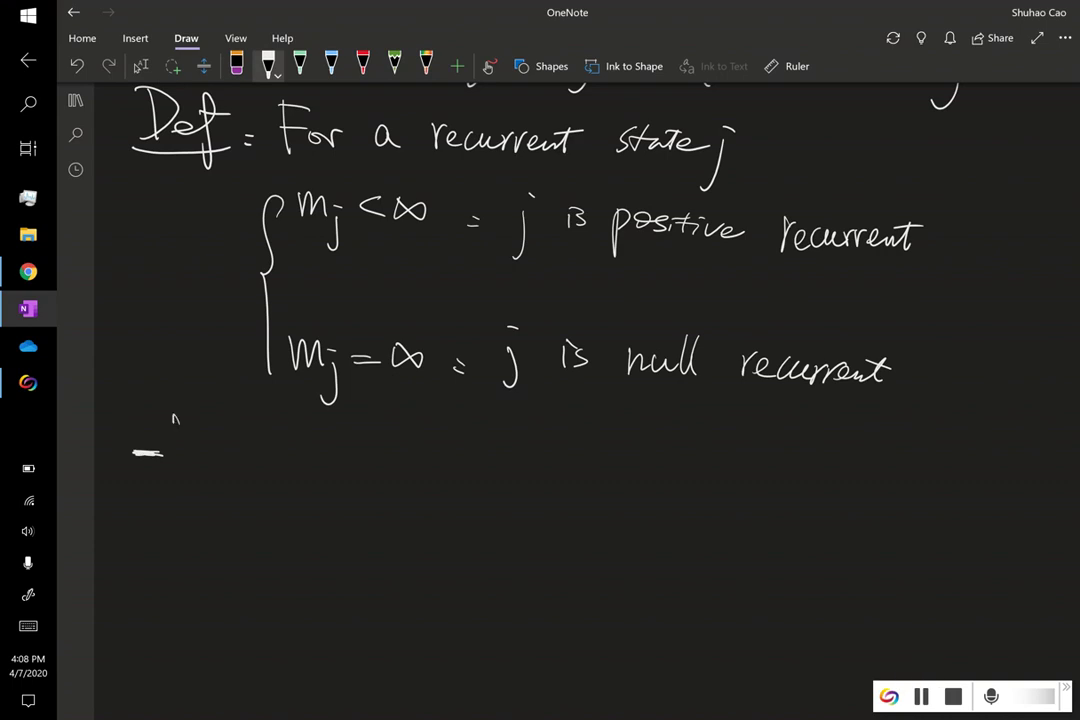
drag(174, 418, 240, 512)
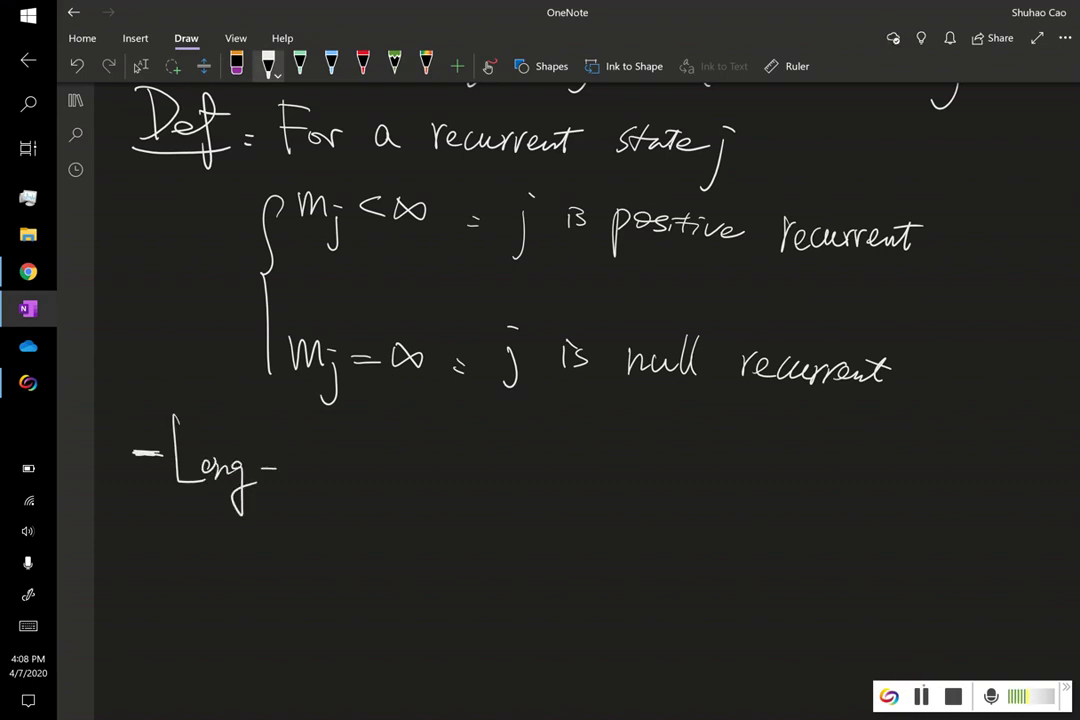
mouse_move(289, 480)
mouse_down()
mouse_move(331, 485)
mouse_move(378, 512)
mouse_up()
mouse_move(378, 462)
mouse_down()
mouse_move(414, 468)
mouse_move(430, 487)
mouse_move(438, 472)
mouse_move(463, 480)
mouse_move(490, 470)
mouse_move(489, 485)
mouse_move(481, 472)
mouse_move(541, 480)
mouse_up()
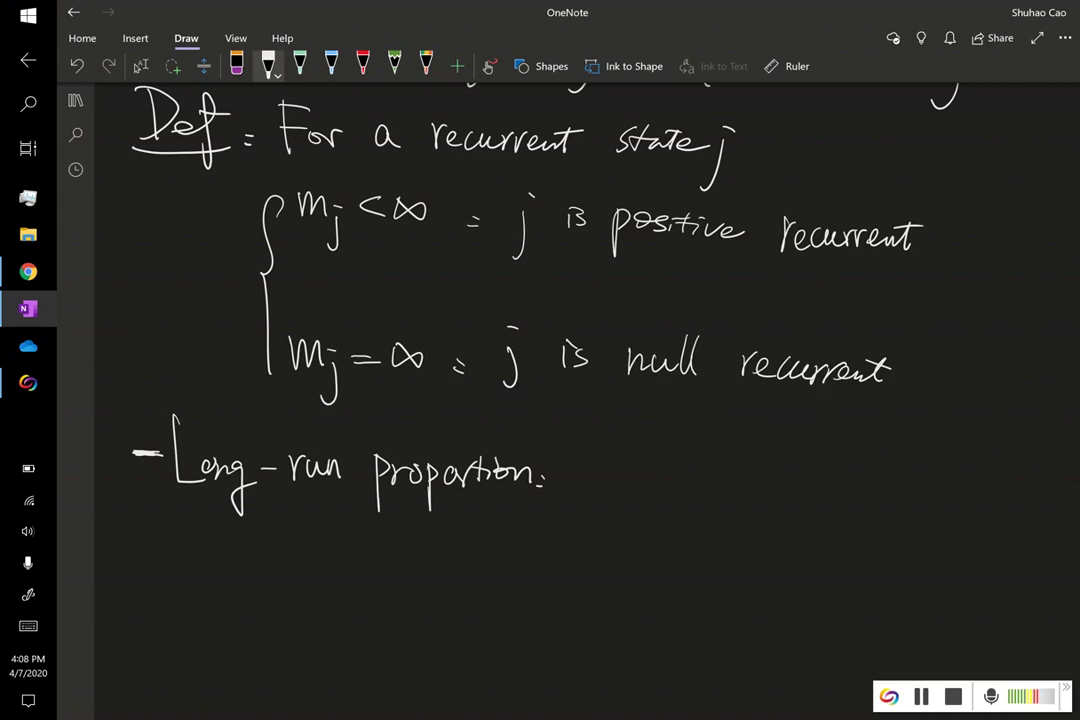
mouse_move(588, 466)
mouse_down()
mouse_move(580, 514)
mouse_move(621, 464)
mouse_move(632, 478)
mouse_move(722, 506)
mouse_up()
mouse_move(720, 458)
mouse_down()
mouse_move(699, 505)
mouse_move(733, 497)
mouse_up()
drag(743, 488, 762, 522)
drag(779, 464, 782, 466)
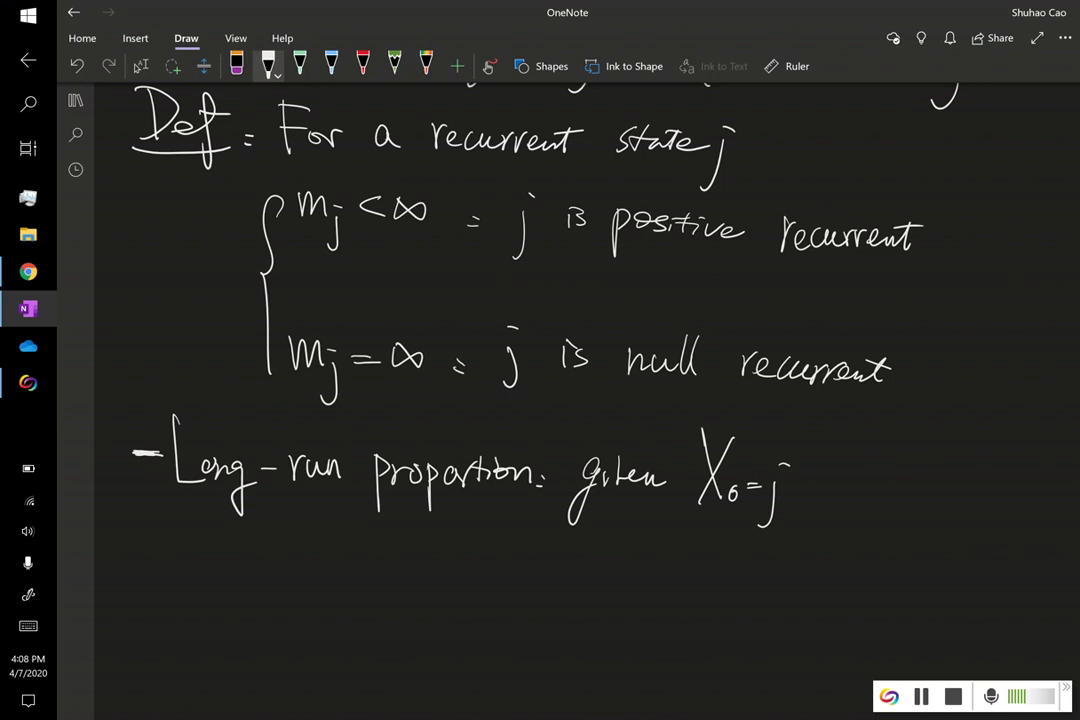
On the next line, write 'Consider how many time periods this MC'
drag(163, 537, 214, 566)
mouse_move(227, 550)
mouse_down()
mouse_move(231, 565)
mouse_move(278, 562)
mouse_move(300, 545)
mouse_up()
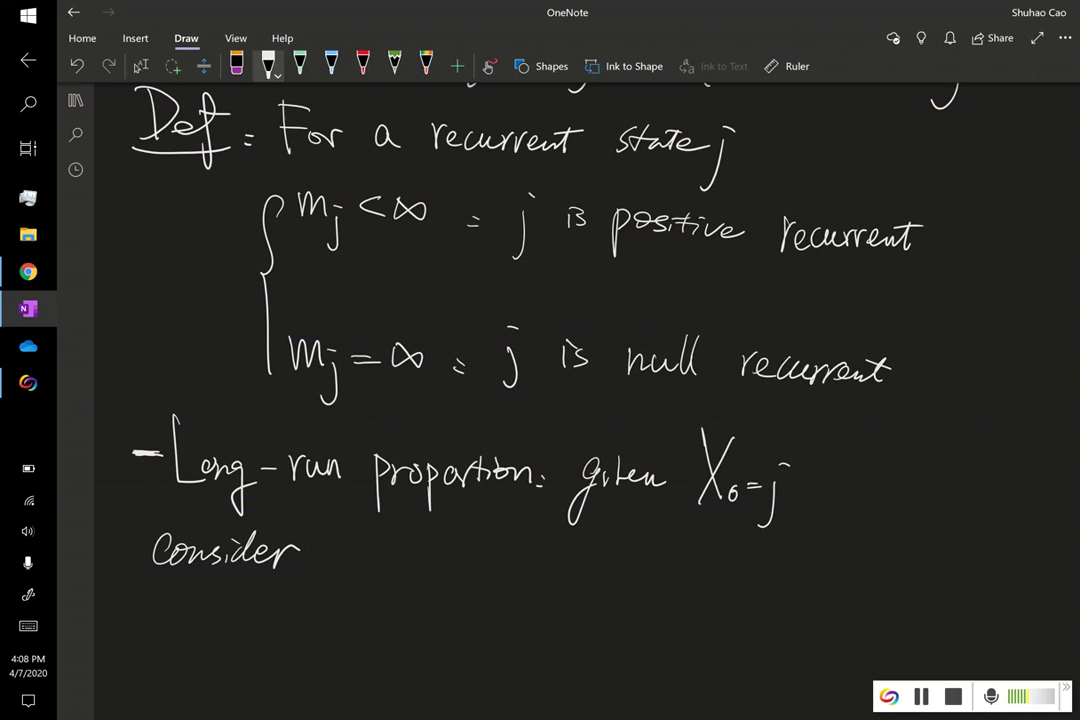
mouse_move(336, 543)
mouse_down()
mouse_move(346, 570)
mouse_move(360, 553)
mouse_up()
mouse_move(371, 549)
mouse_down()
mouse_move(407, 548)
mouse_move(463, 570)
mouse_move(504, 558)
mouse_move(518, 568)
mouse_move(510, 610)
mouse_up()
mouse_move(575, 556)
mouse_down()
mouse_move(613, 568)
mouse_move(643, 582)
mouse_move(657, 606)
mouse_move(677, 582)
mouse_move(764, 592)
mouse_up()
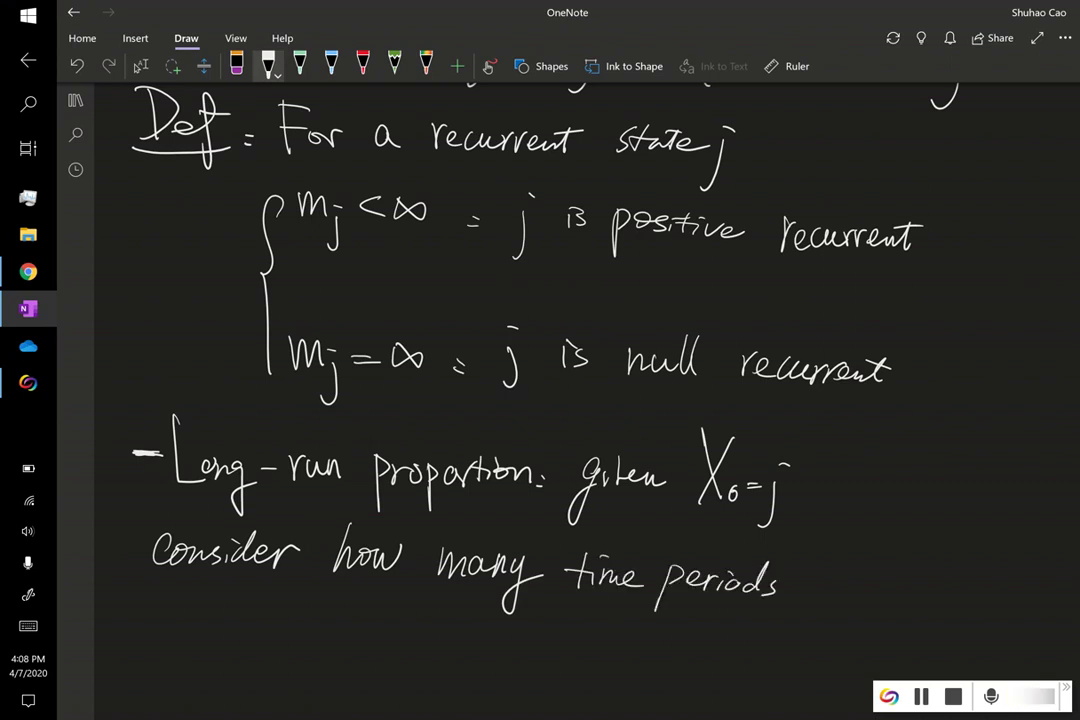
mouse_move(842, 568)
mouse_down()
mouse_move(935, 603)
mouse_move(953, 575)
mouse_move(998, 598)
mouse_up()
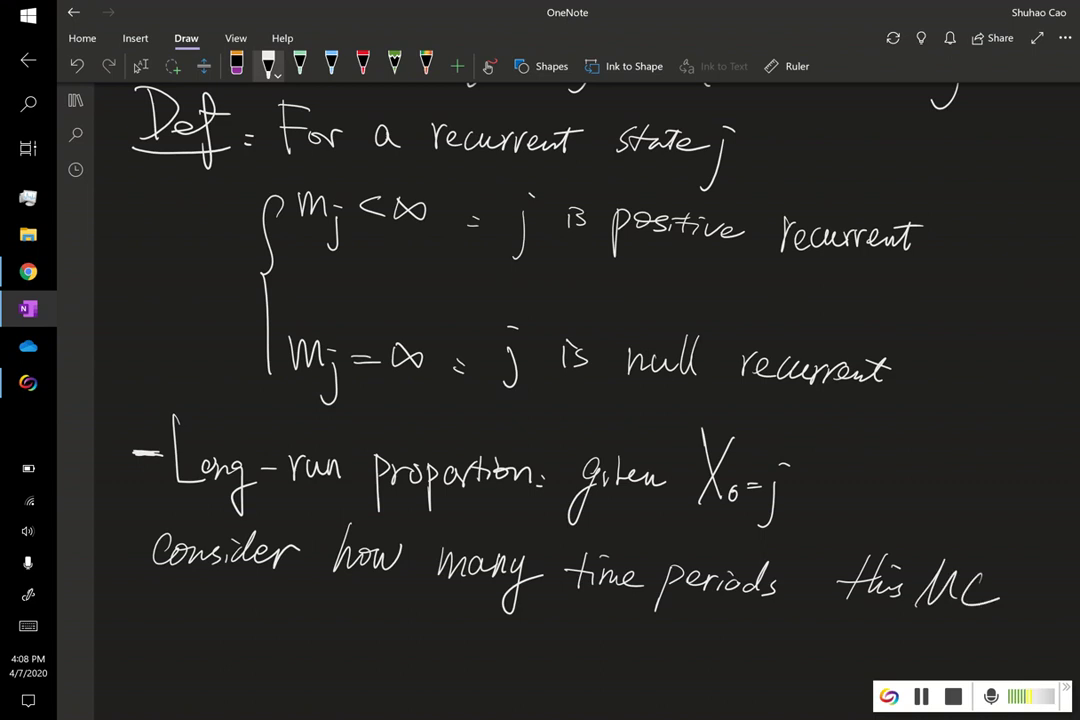
Finish with 'spends at state j among all time periods' and pan the page up
mouse_move(196, 606)
mouse_down()
mouse_move(181, 641)
mouse_move(196, 667)
mouse_move(212, 615)
mouse_move(242, 639)
mouse_move(356, 637)
mouse_up()
mouse_move(344, 619)
mouse_down()
mouse_move(436, 682)
mouse_move(414, 656)
mouse_up()
mouse_move(440, 615)
mouse_down()
mouse_move(466, 650)
mouse_move(505, 645)
mouse_move(492, 685)
mouse_up()
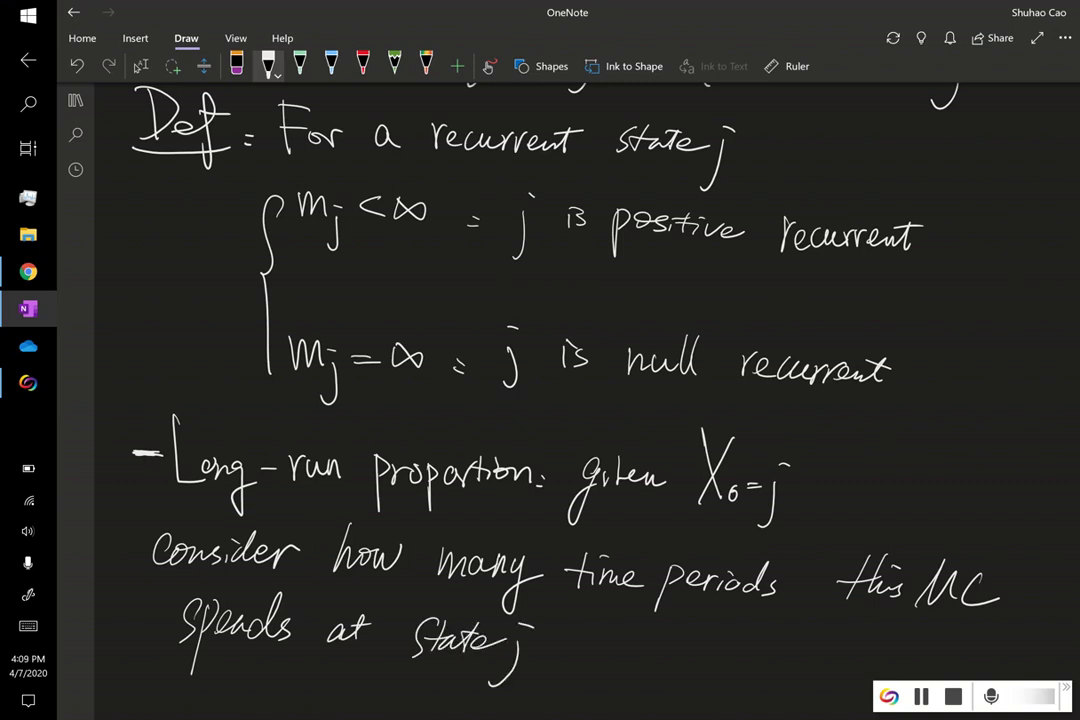
mouse_move(597, 645)
mouse_down()
mouse_move(598, 663)
mouse_move(668, 658)
mouse_move(650, 695)
mouse_up()
mouse_move(705, 645)
mouse_down()
mouse_move(706, 661)
mouse_move(797, 643)
mouse_up()
mouse_move(783, 628)
mouse_down()
mouse_move(805, 657)
mouse_move(847, 651)
mouse_move(860, 670)
mouse_move(869, 655)
mouse_move(988, 662)
mouse_up()
click(1008, 661)
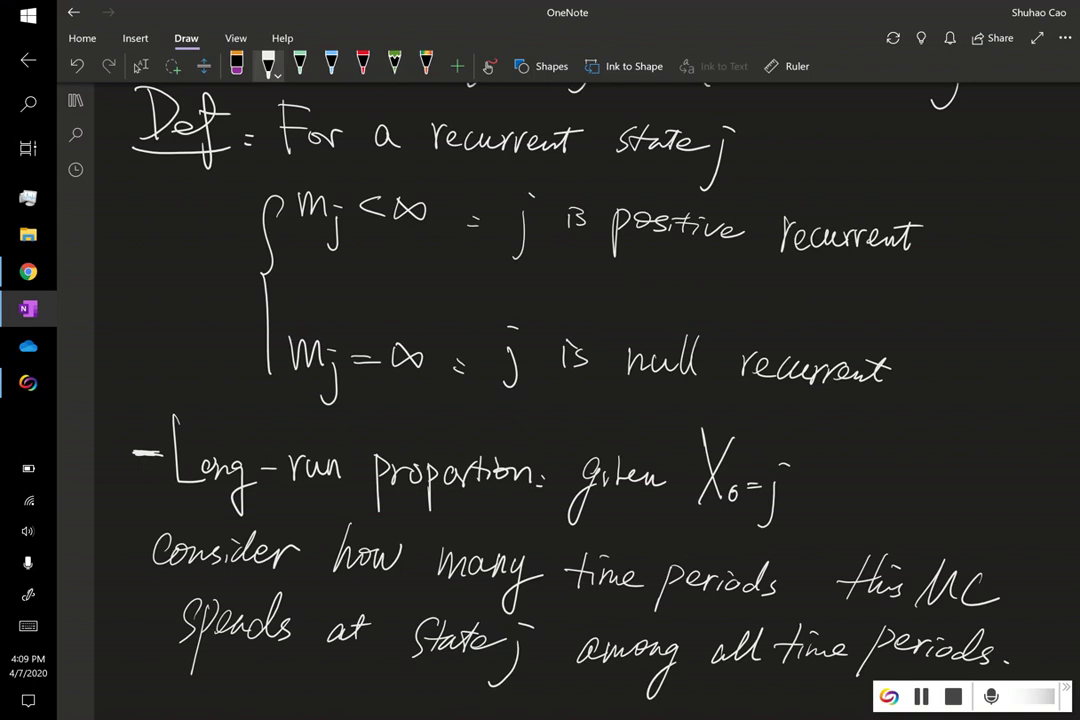
drag(1041, 565, 1041, 250)
click(140, 66)
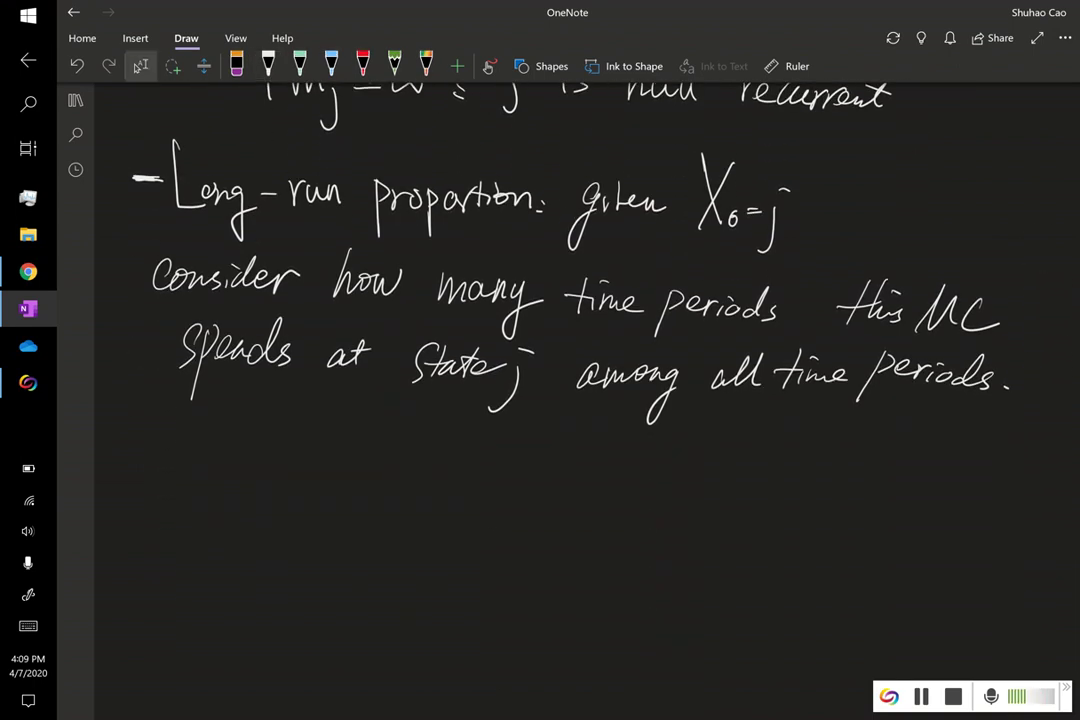
click(268, 66)
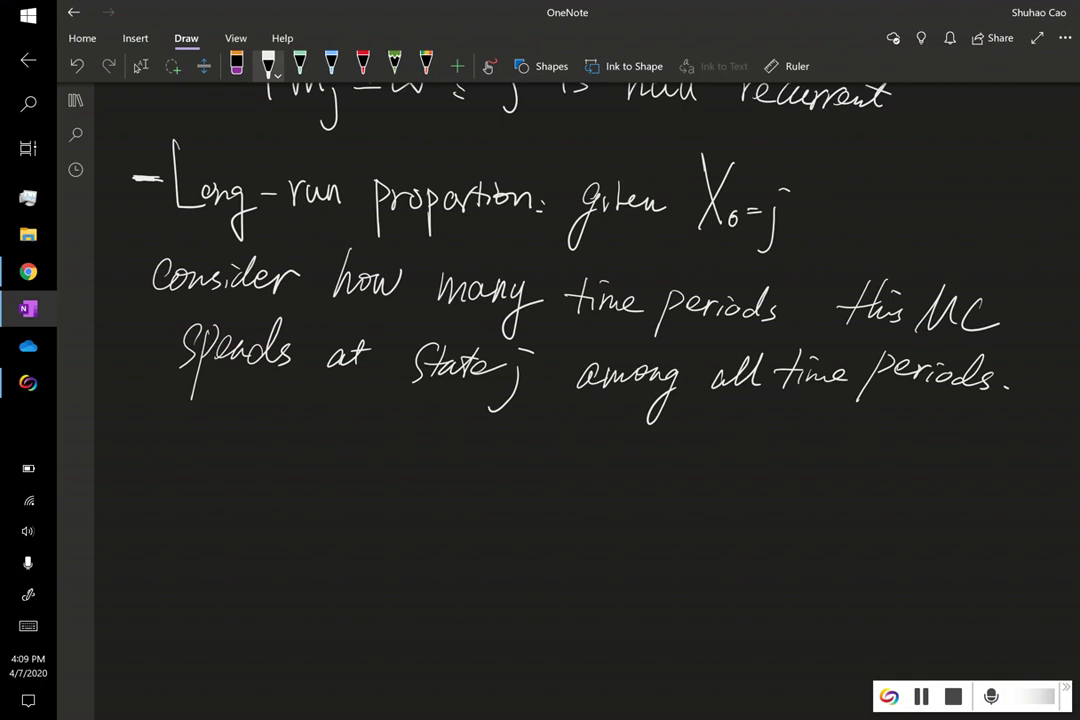
In red ink, handwrite 'Rmk: for j recurrent,' below the sentence
click(362, 66)
mouse_move(170, 410)
mouse_down()
mouse_move(153, 478)
mouse_move(201, 476)
mouse_up()
mouse_move(244, 432)
mouse_down()
mouse_move(240, 471)
mouse_move(263, 471)
mouse_up()
click(281, 459)
click(281, 469)
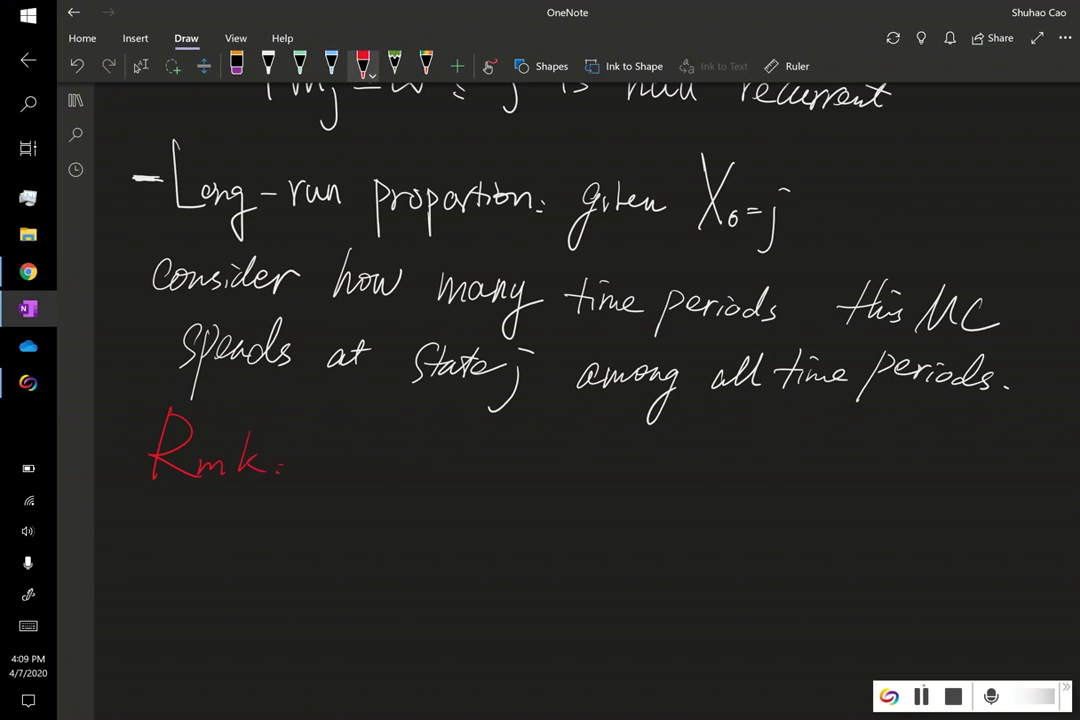
drag(340, 440, 315, 493)
drag(335, 462, 376, 455)
drag(407, 455, 396, 497)
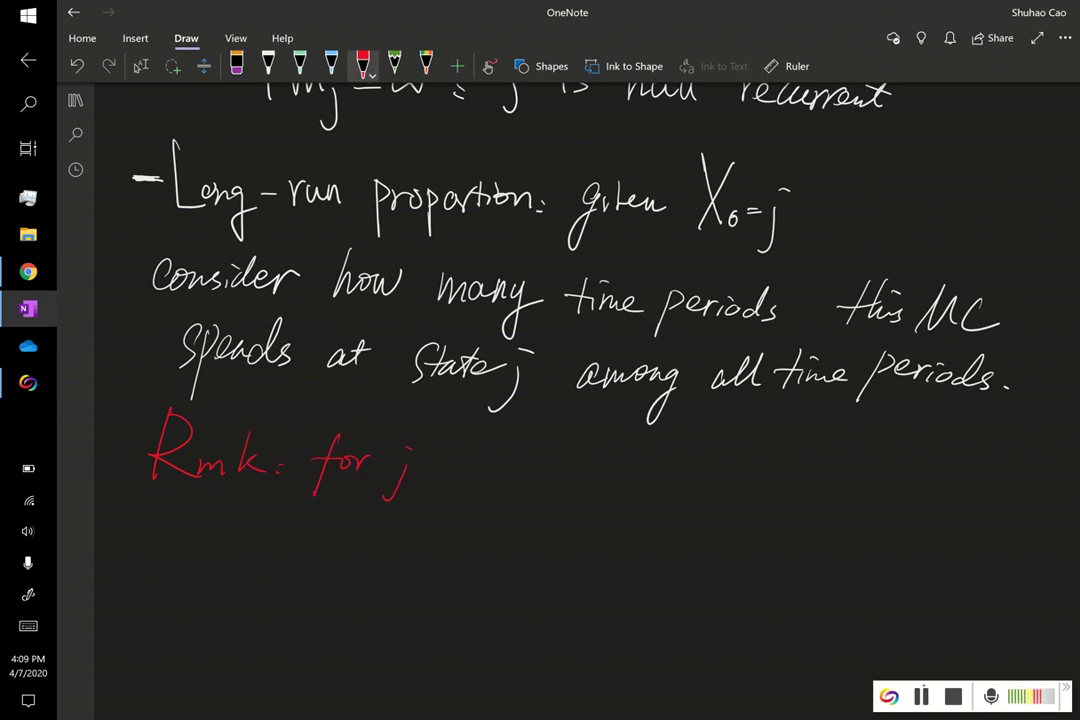
drag(464, 470, 482, 478)
mouse_move(496, 466)
mouse_down()
mouse_move(492, 480)
mouse_move(513, 478)
mouse_up()
mouse_move(516, 478)
mouse_down()
mouse_move(528, 466)
mouse_move(571, 474)
mouse_up()
mouse_move(572, 479)
mouse_down()
mouse_move(586, 473)
mouse_move(591, 483)
mouse_up()
drag(582, 470, 598, 468)
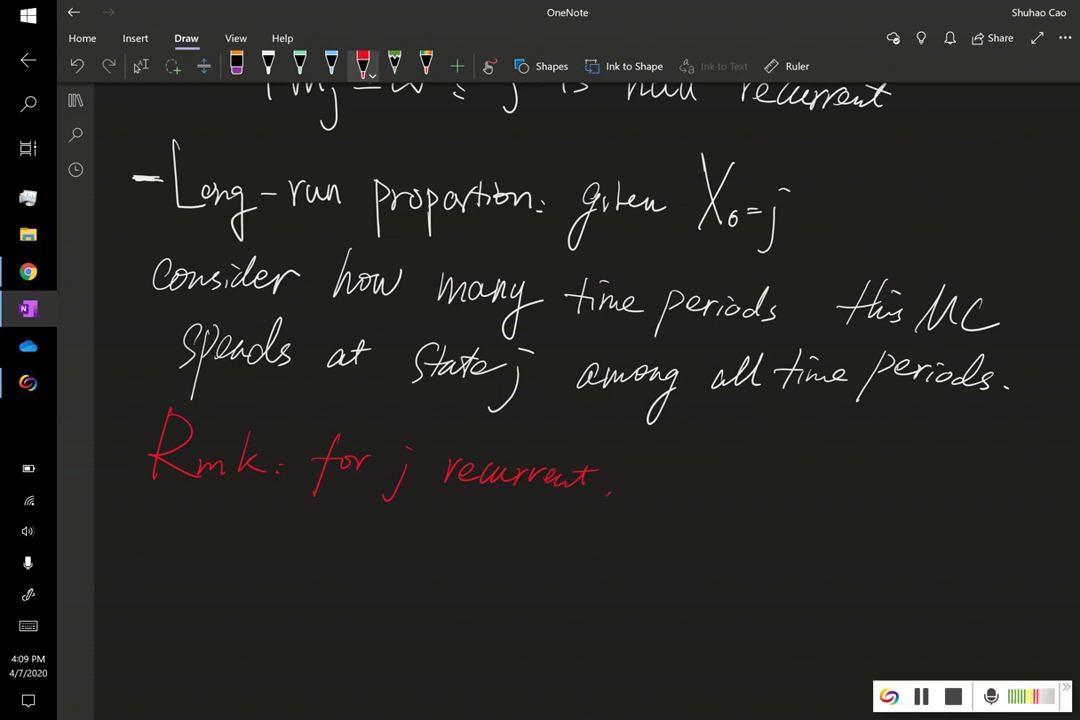
Continue the red remark with 'j will be visited infinitely many times.'
mouse_move(650, 478)
mouse_down()
mouse_move(628, 520)
mouse_move(692, 482)
mouse_move(714, 482)
mouse_up()
drag(724, 472, 750, 490)
mouse_move(751, 488)
mouse_down()
mouse_move(788, 477)
mouse_move(795, 494)
mouse_move(870, 495)
mouse_up()
mouse_move(874, 484)
mouse_down()
mouse_move(917, 485)
mouse_move(919, 501)
mouse_move(956, 501)
mouse_move(968, 472)
mouse_up()
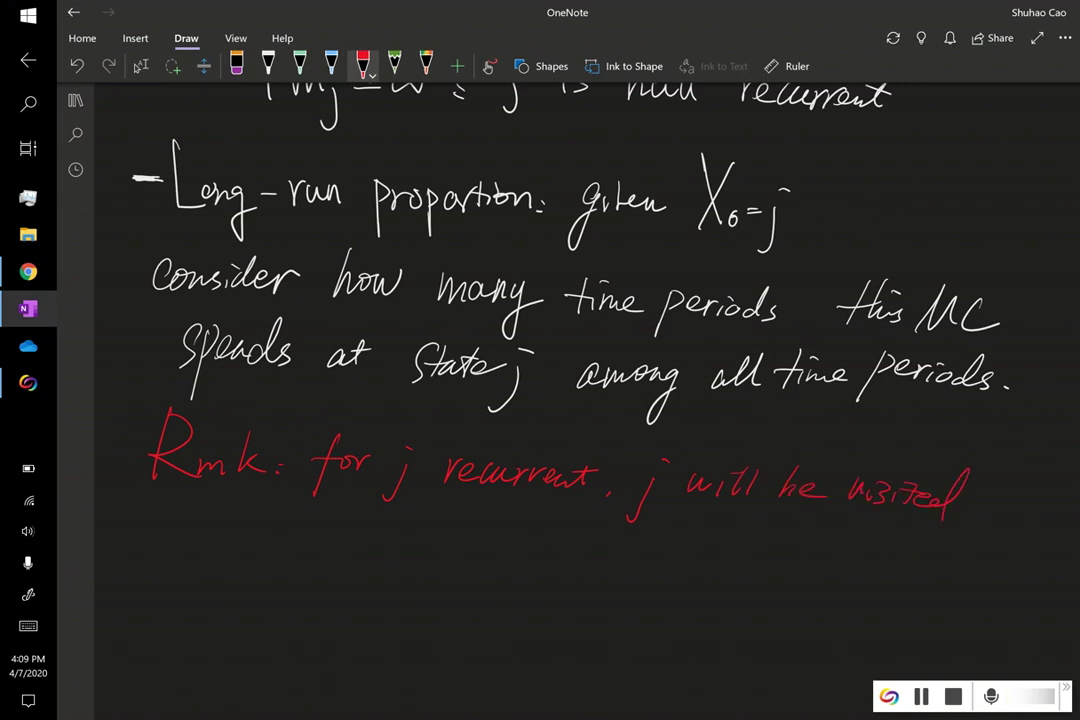
mouse_move(224, 528)
mouse_down()
mouse_move(268, 534)
mouse_move(244, 578)
mouse_move(276, 530)
mouse_move(301, 538)
mouse_move(368, 516)
mouse_move(382, 538)
mouse_move(360, 576)
mouse_move(436, 538)
mouse_move(478, 538)
mouse_move(488, 578)
mouse_move(546, 540)
mouse_move(550, 550)
mouse_move(606, 555)
mouse_up()
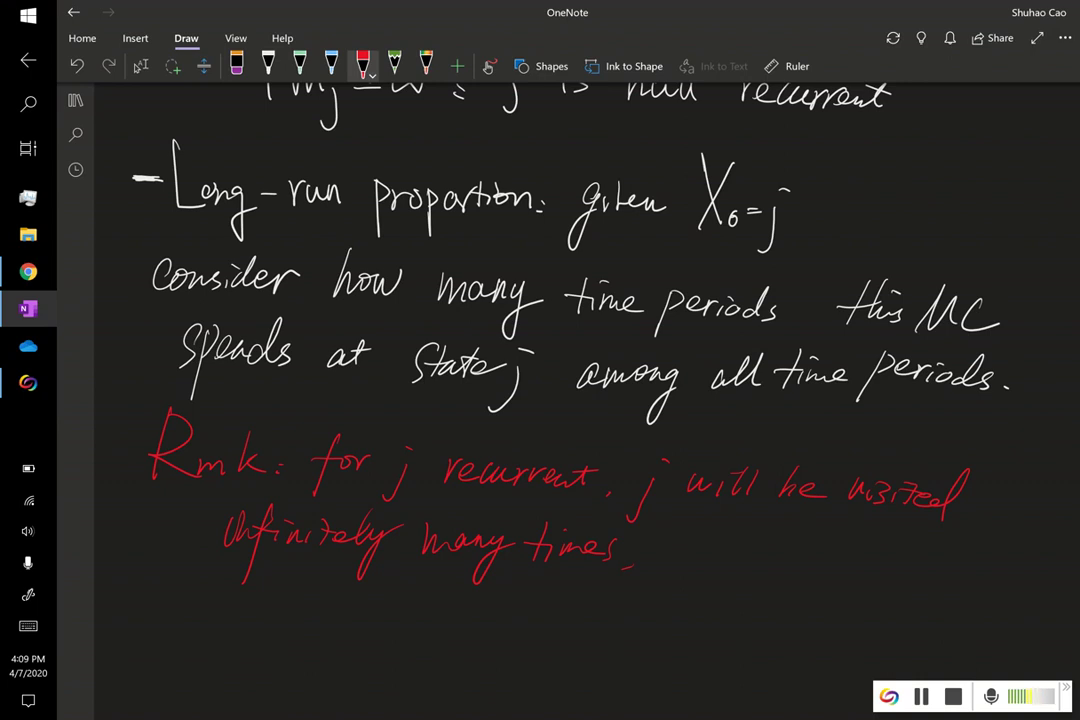
Finish the remark with 'However, this proportion maybe 0!!!'
mouse_move(662, 545)
mouse_down()
mouse_move(696, 544)
mouse_move(700, 564)
mouse_move(790, 562)
mouse_up()
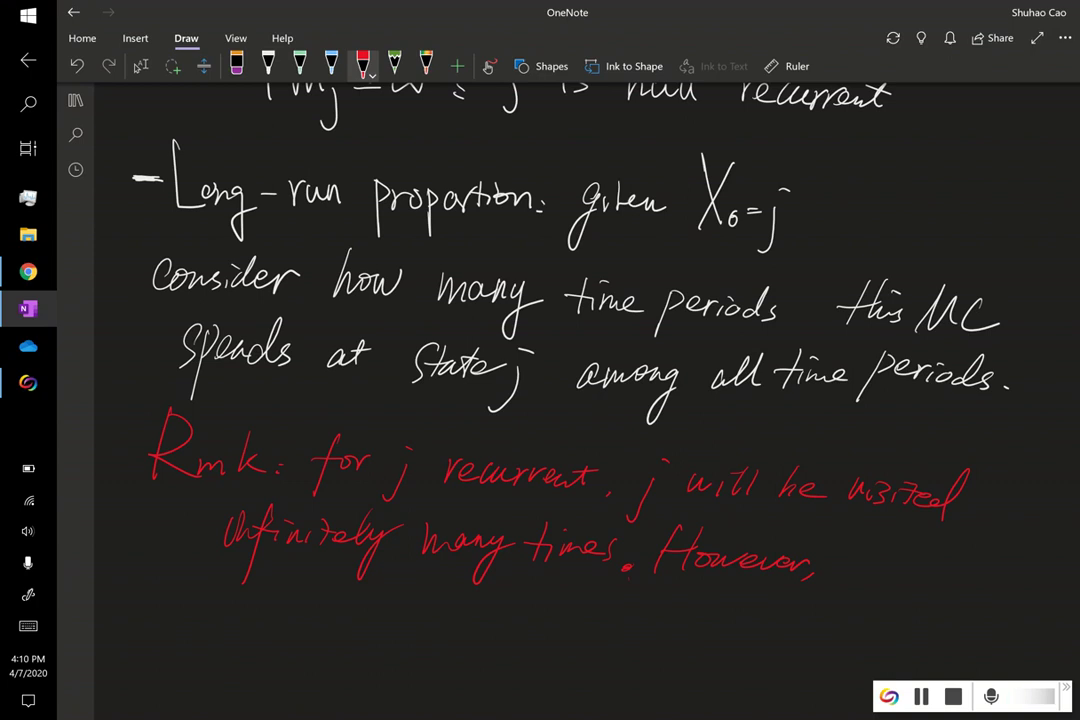
mouse_move(856, 556)
mouse_down()
mouse_move(852, 582)
mouse_move(882, 580)
mouse_move(915, 625)
mouse_up()
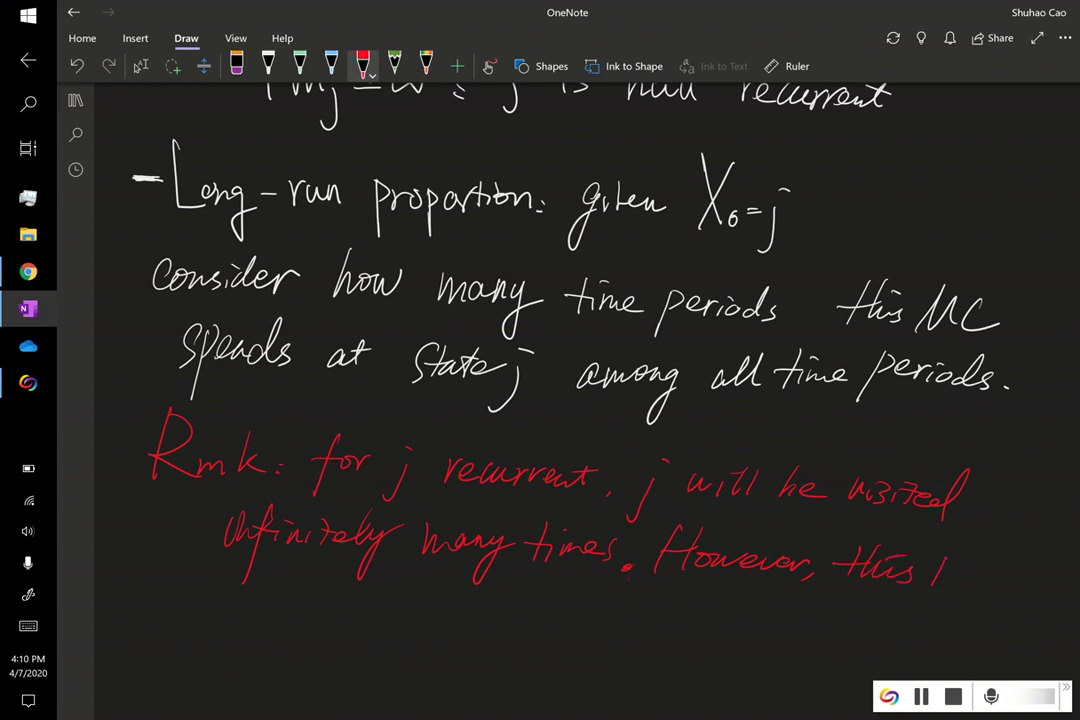
drag(918, 570, 966, 575)
drag(968, 578, 978, 580)
drag(983, 575, 982, 605)
drag(984, 578, 1006, 583)
drag(1010, 588, 1022, 576)
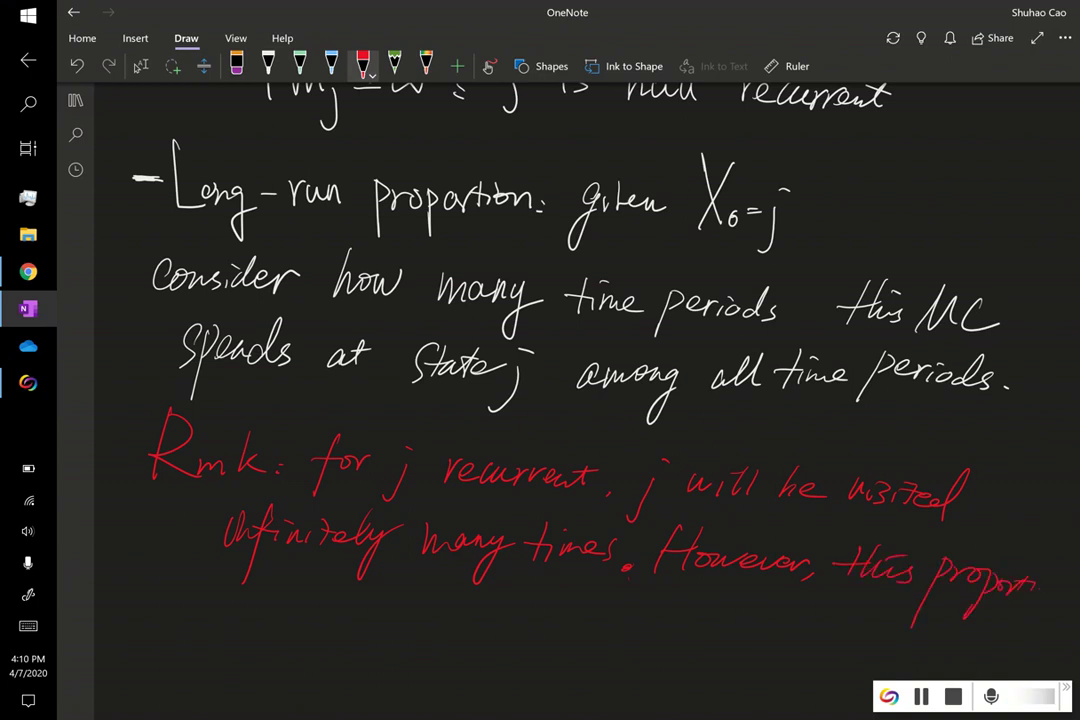
mouse_move(226, 622)
mouse_down()
mouse_move(256, 606)
mouse_move(272, 612)
mouse_up()
mouse_move(276, 600)
mouse_down()
mouse_move(290, 608)
mouse_move(248, 672)
mouse_up()
drag(306, 585, 318, 615)
mouse_move(419, 604)
mouse_down()
mouse_move(412, 597)
mouse_move(459, 628)
mouse_up()
mouse_move(487, 598)
mouse_down()
mouse_move(477, 628)
mouse_move(496, 634)
mouse_up()
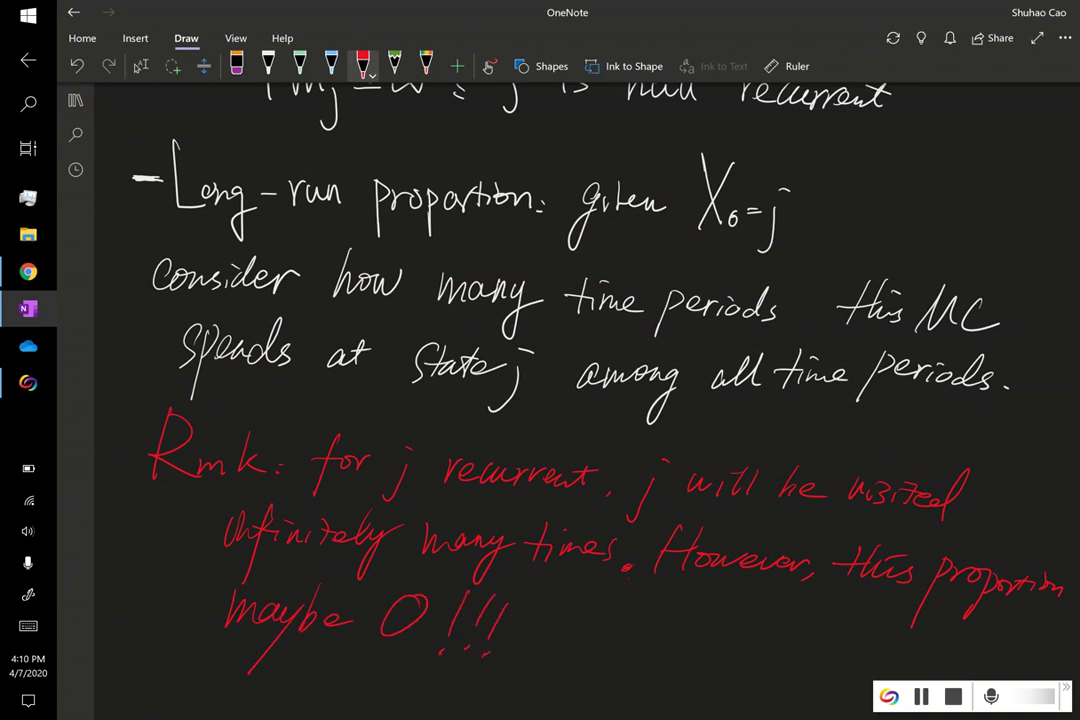
Below the remark, handwrite the heading 'Prop 4.4' in white ink
click(141, 65)
scroll(580, 400, down, 5)
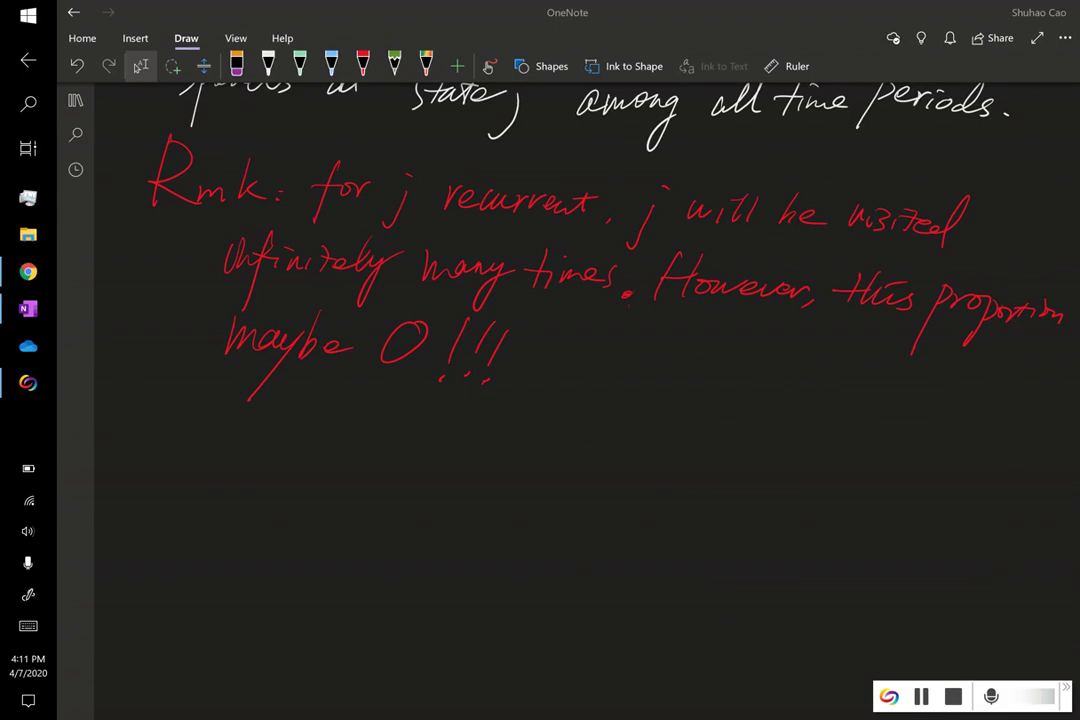
click(268, 65)
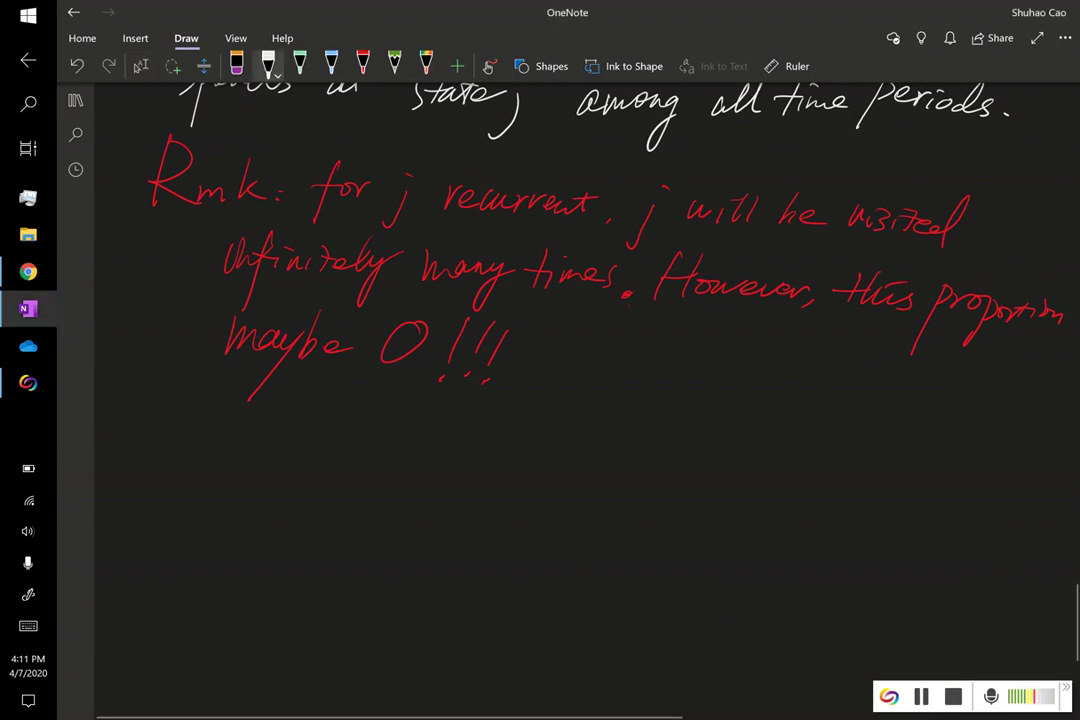
mouse_move(162, 410)
mouse_down()
mouse_move(166, 473)
mouse_move(166, 440)
mouse_up()
drag(172, 430, 201, 436)
drag(226, 436, 213, 482)
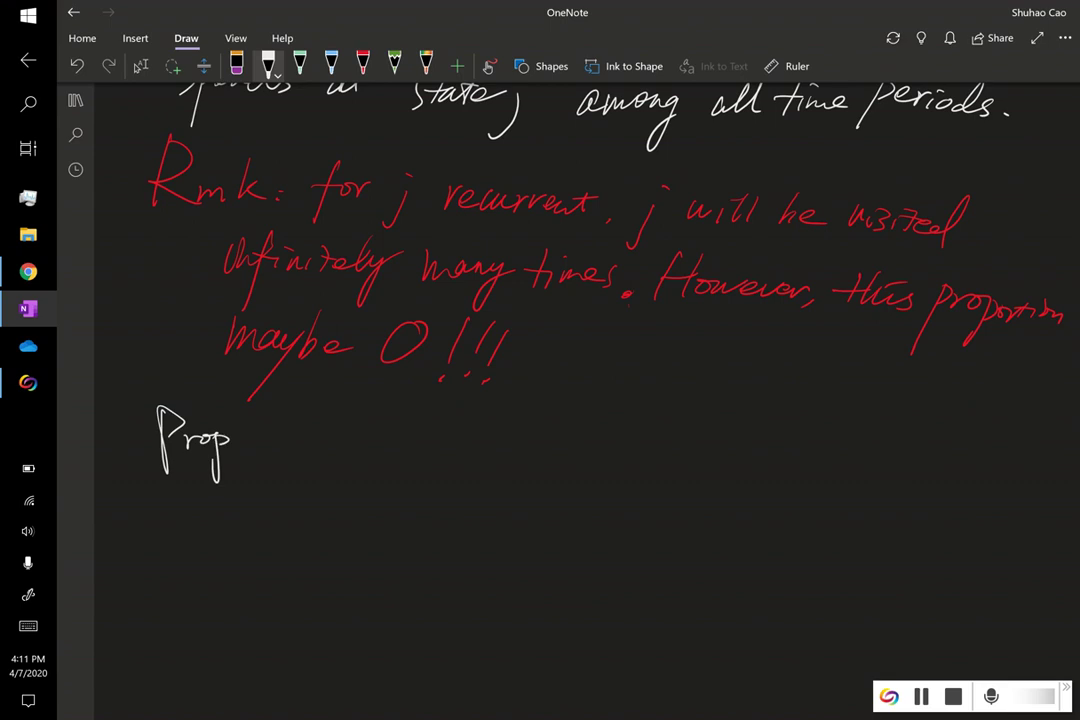
drag(268, 420, 286, 446)
drag(280, 422, 281, 462)
click(290, 455)
drag(314, 422, 328, 446)
mouse_move(322, 422)
mouse_down()
mouse_move(323, 460)
mouse_move(364, 462)
mouse_up()
Write 'If the MC is irreducible and' after Prop 4.4
drag(386, 424, 375, 502)
drag(366, 447, 397, 446)
mouse_move(428, 432)
mouse_down()
mouse_move(428, 462)
mouse_move(437, 446)
mouse_up()
mouse_move(440, 428)
mouse_down()
mouse_move(454, 468)
mouse_move(651, 474)
mouse_up()
mouse_move(661, 456)
mouse_down()
mouse_move(662, 475)
mouse_move(678, 454)
mouse_up()
mouse_move(681, 470)
mouse_down()
mouse_move(695, 454)
mouse_move(712, 470)
mouse_up()
mouse_move(735, 446)
mouse_down()
mouse_move(730, 472)
mouse_move(770, 472)
mouse_up()
mouse_move(785, 462)
mouse_down()
mouse_move(786, 472)
mouse_move(808, 472)
mouse_up()
mouse_move(820, 446)
mouse_down()
mouse_move(822, 472)
mouse_move(920, 482)
mouse_up()
drag(940, 440, 945, 482)
Continue on the next line with 'recurrent, for any state j'
mouse_move(167, 520)
mouse_down()
mouse_move(168, 552)
mouse_move(184, 524)
mouse_up()
drag(186, 538, 212, 546)
mouse_move(216, 530)
mouse_down()
mouse_move(240, 546)
mouse_move(256, 526)
mouse_up()
mouse_move(257, 546)
mouse_down()
mouse_move(268, 526)
mouse_move(282, 545)
mouse_move(310, 545)
mouse_up()
drag(298, 524, 320, 520)
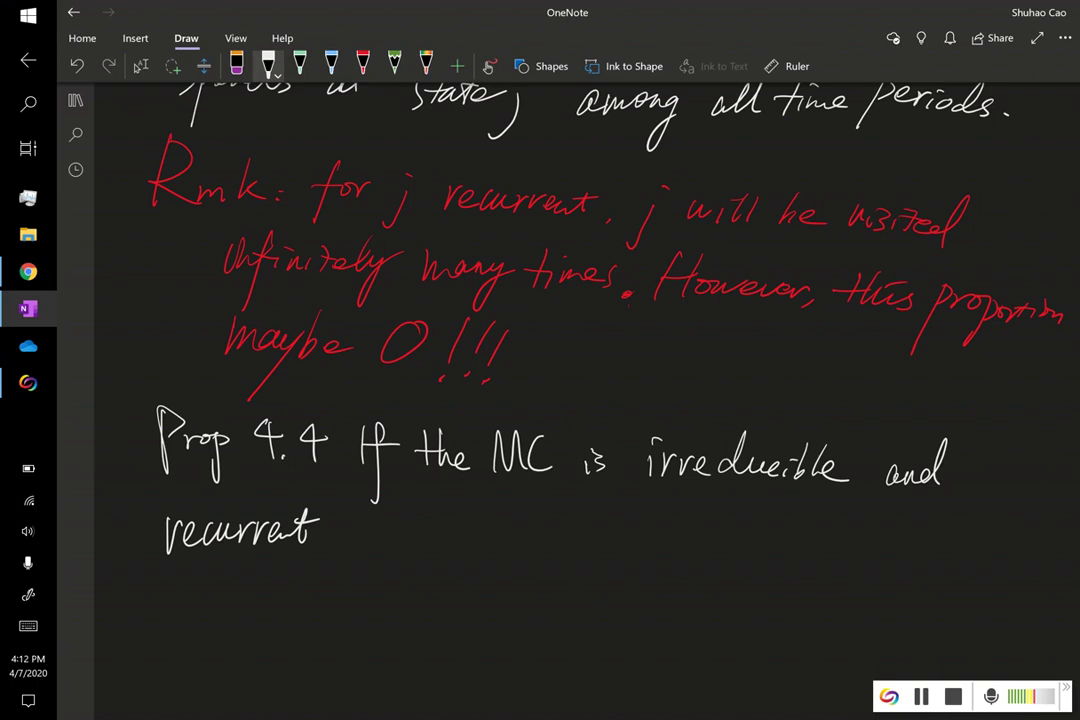
mouse_move(394, 519)
mouse_down()
mouse_move(385, 564)
mouse_move(452, 527)
mouse_move(514, 544)
mouse_move(512, 572)
mouse_up()
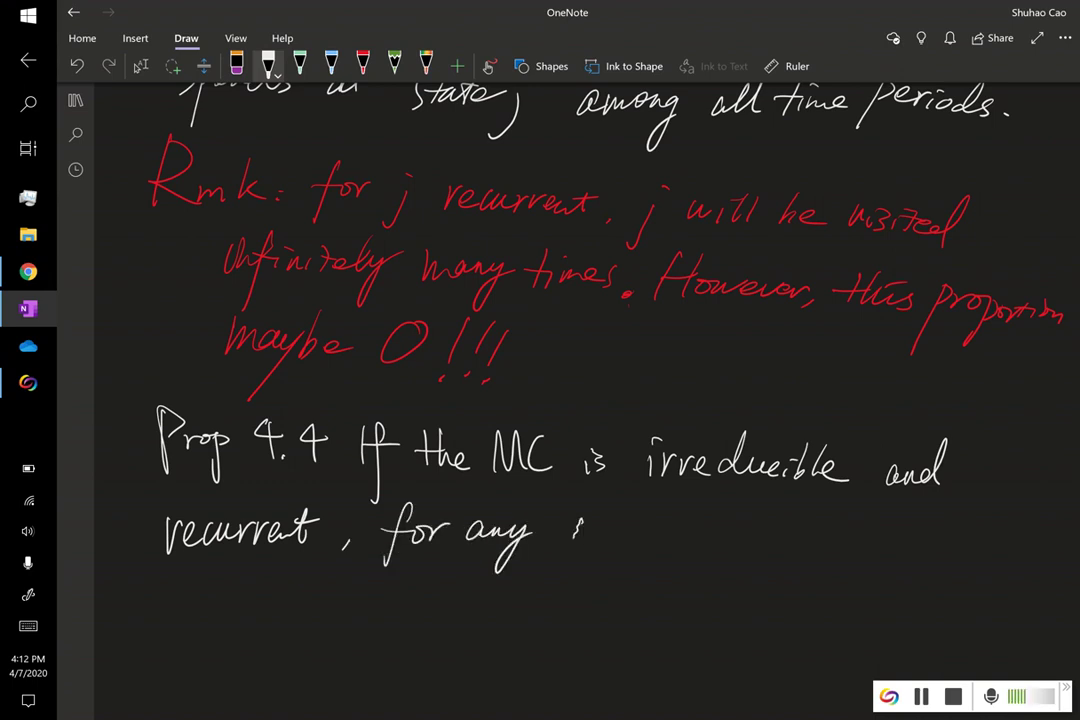
mouse_move(568, 530)
mouse_down()
mouse_move(652, 540)
mouse_move(658, 576)
mouse_up()
click(703, 518)
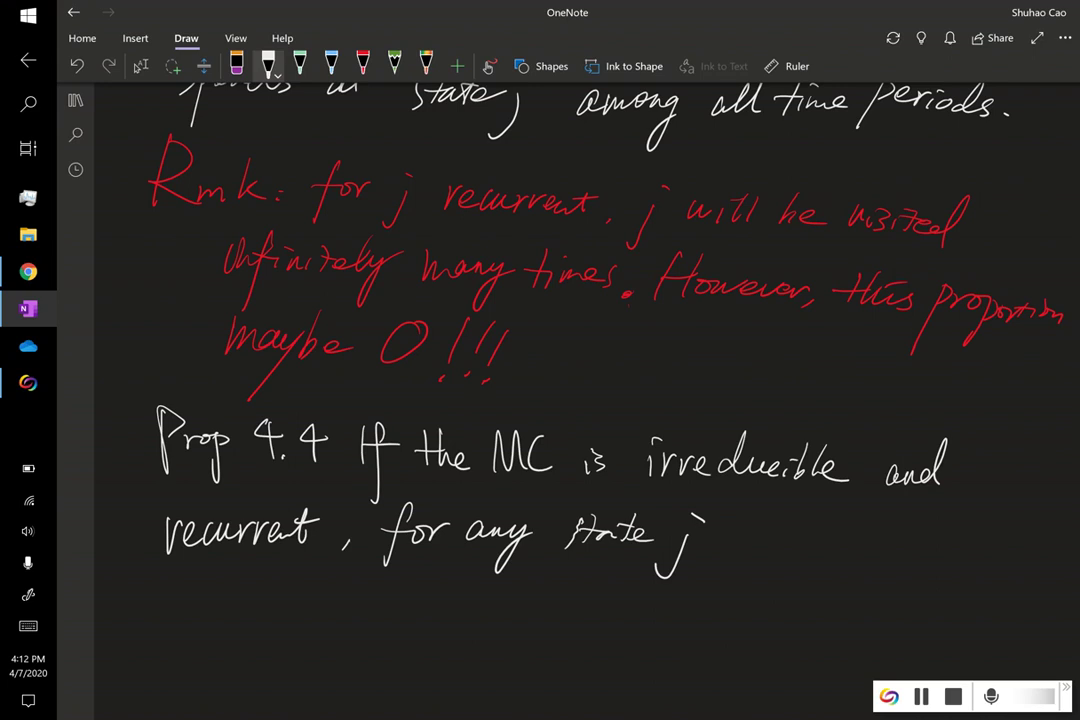
Write the formula πj = 1/mj below
mouse_move(282, 592)
mouse_down()
mouse_move(326, 588)
mouse_move(295, 628)
mouse_move(313, 628)
mouse_move(315, 655)
mouse_up()
drag(358, 606, 381, 605)
drag(358, 617, 382, 616)
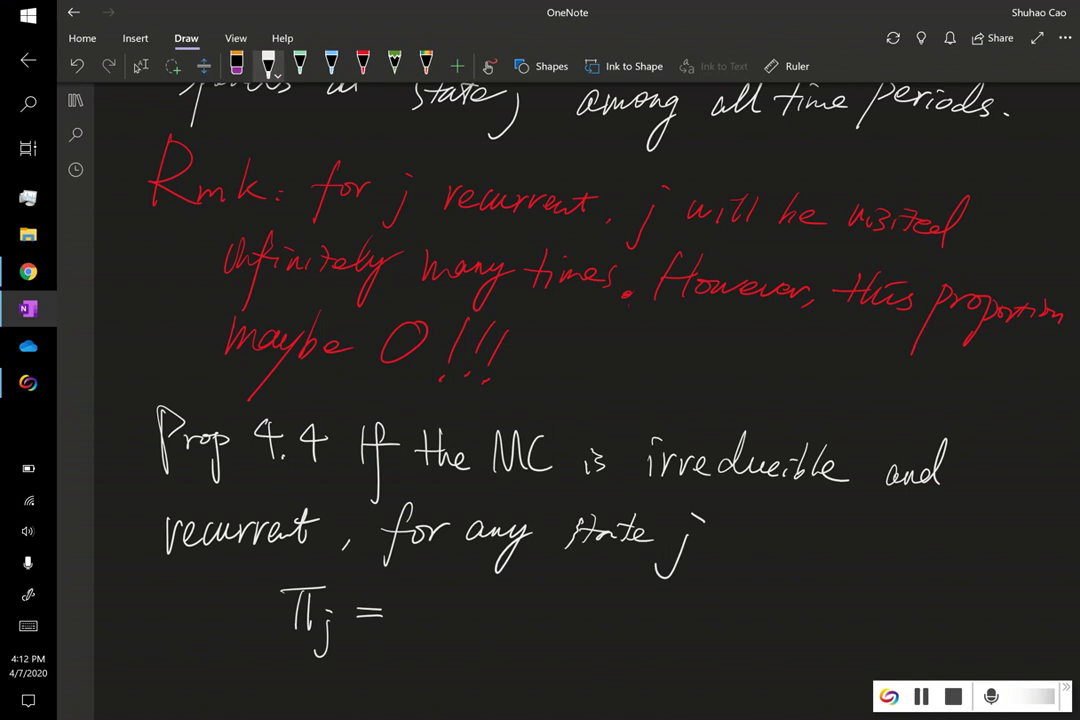
mouse_move(443, 574)
mouse_down()
mouse_move(441, 602)
mouse_move(478, 617)
mouse_move(440, 650)
mouse_move(452, 650)
mouse_up()
drag(459, 652, 460, 666)
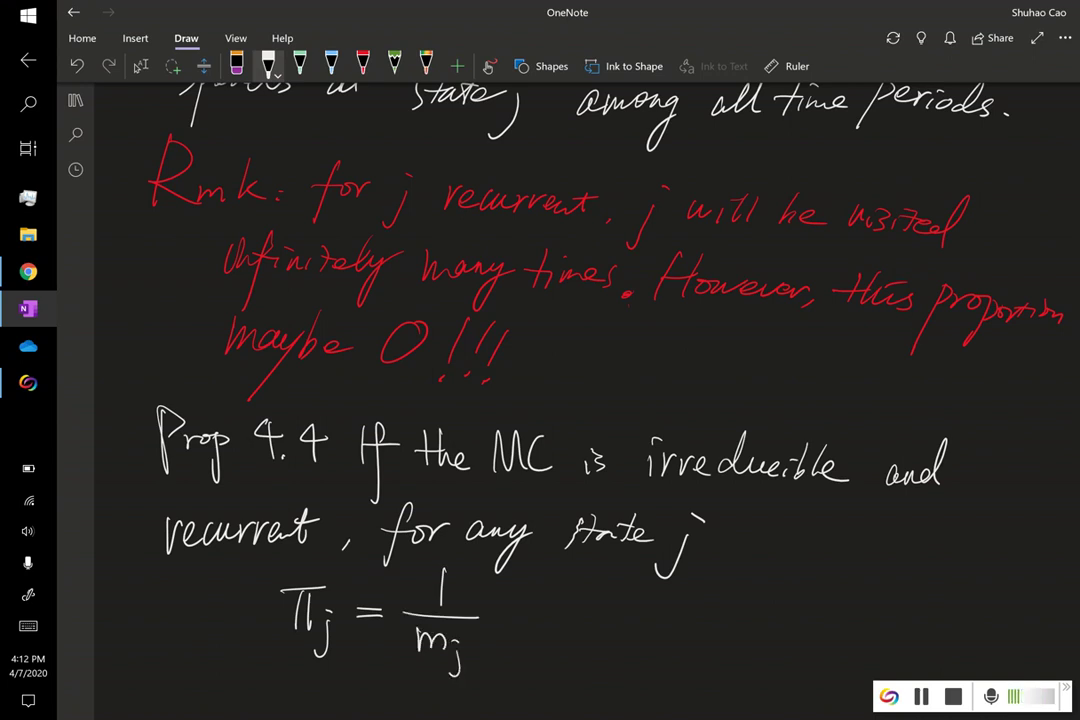
Beside the formula, write 'where πj = long-run proportion'
mouse_move(557, 620)
mouse_down()
mouse_move(582, 640)
mouse_move(633, 638)
mouse_move(694, 607)
mouse_up()
drag(668, 612, 666, 652)
drag(681, 611, 683, 680)
click(692, 620)
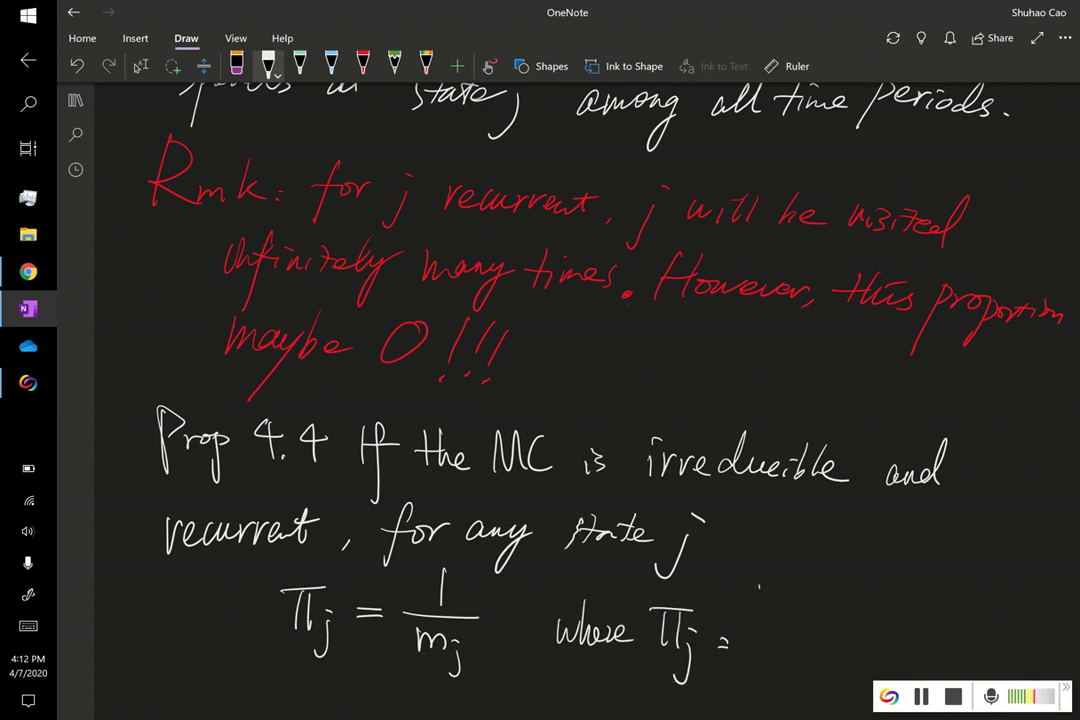
drag(752, 645, 762, 640)
mouse_move(775, 626)
mouse_down()
mouse_move(770, 640)
mouse_move(796, 640)
mouse_up()
mouse_move(808, 624)
mouse_down()
mouse_move(790, 668)
mouse_move(822, 630)
mouse_move(858, 625)
mouse_move(872, 627)
mouse_move(880, 660)
mouse_up()
drag(884, 620, 886, 636)
mouse_move(896, 634)
mouse_down()
mouse_move(908, 622)
mouse_move(918, 638)
mouse_up()
mouse_move(934, 614)
mouse_down()
mouse_move(930, 660)
mouse_move(962, 630)
mouse_up()
mouse_move(972, 638)
mouse_down()
mouse_move(982, 628)
mouse_move(998, 640)
mouse_up()
drag(1008, 626, 1022, 630)
drag(982, 620, 996, 618)
click(998, 614)
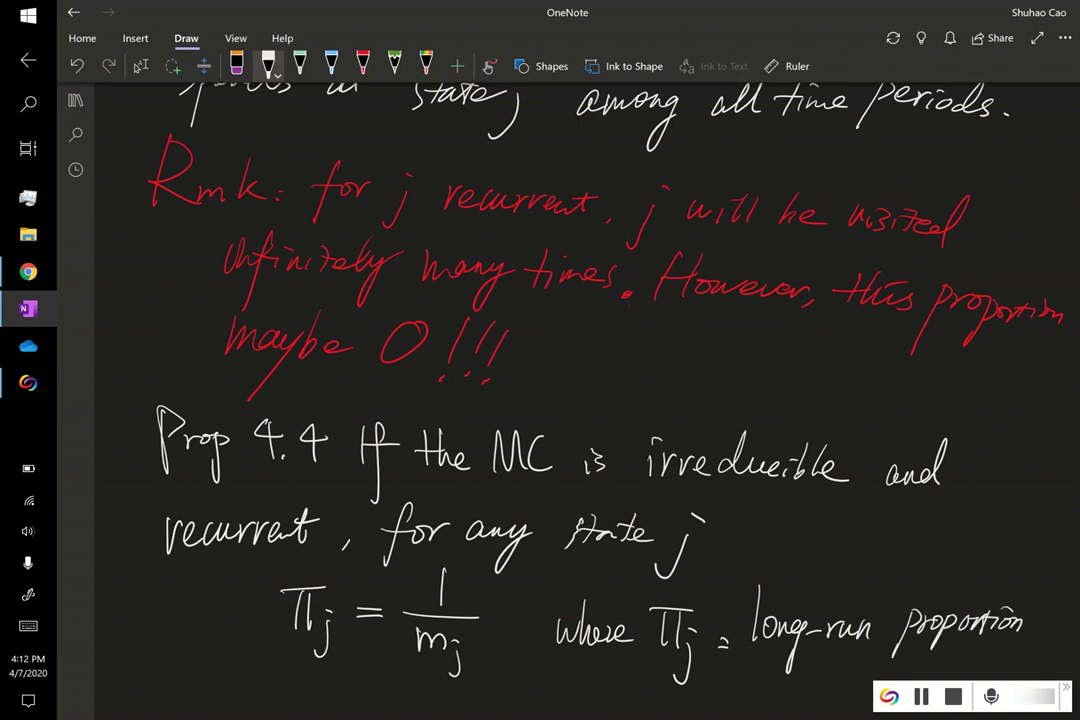
Complete the definition with 'of state j' below long-run proportion
scroll(600, 400, down, 2)
drag(744, 604, 760, 590)
mouse_move(790, 580)
mouse_down()
mouse_move(762, 630)
mouse_move(800, 604)
mouse_up()
mouse_move(822, 580)
mouse_down()
mouse_move(824, 604)
mouse_move(848, 604)
mouse_up()
mouse_move(856, 582)
mouse_down()
mouse_move(858, 604)
mouse_move(880, 596)
mouse_up()
mouse_move(896, 598)
mouse_down()
mouse_move(892, 628)
mouse_move(877, 636)
mouse_up()
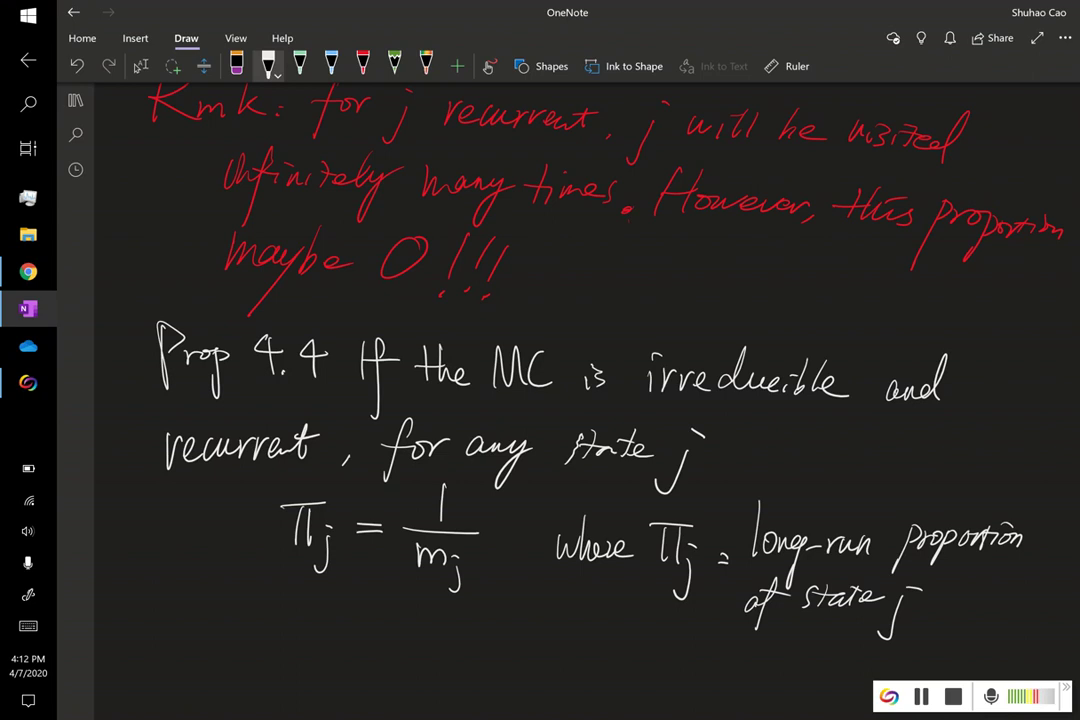
scroll(1020, 563, down, 1)
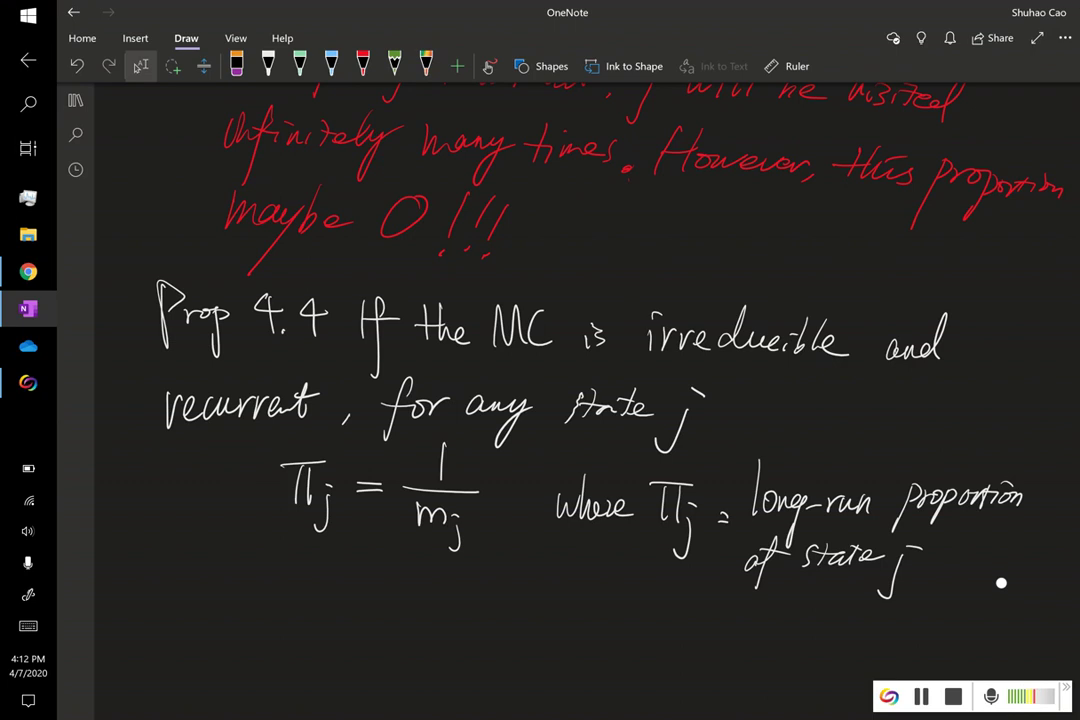
Write an underlined 'Pf:' followed by 'assume this MC starts in j'
scroll(1001, 582, down, 2)
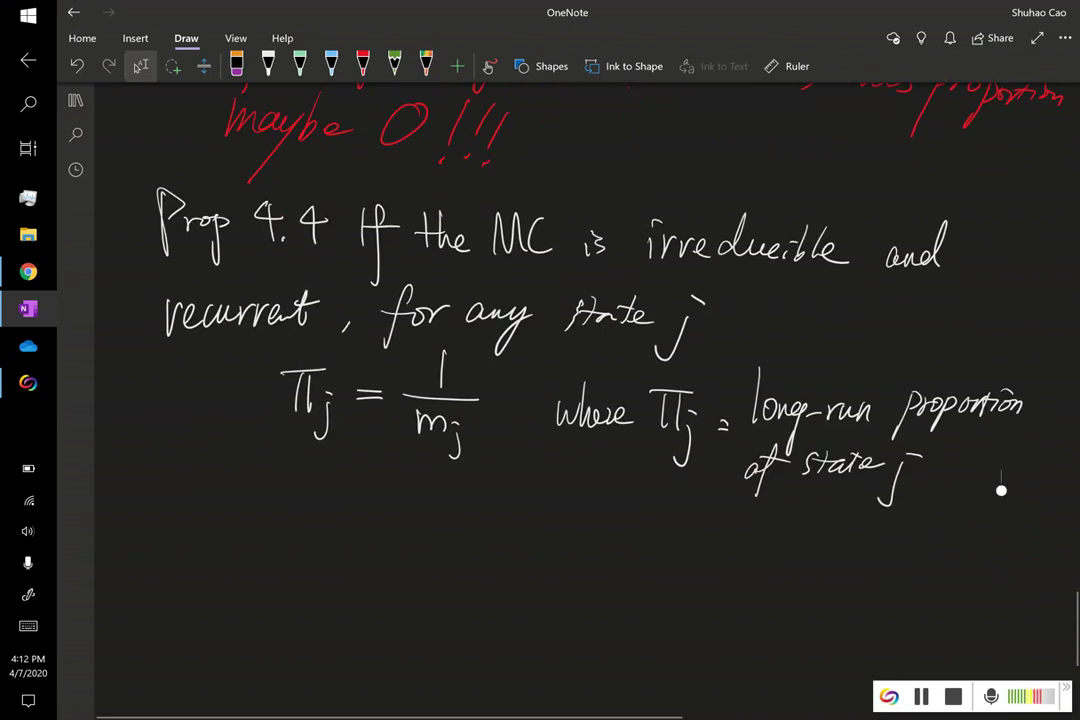
drag(150, 462, 160, 492)
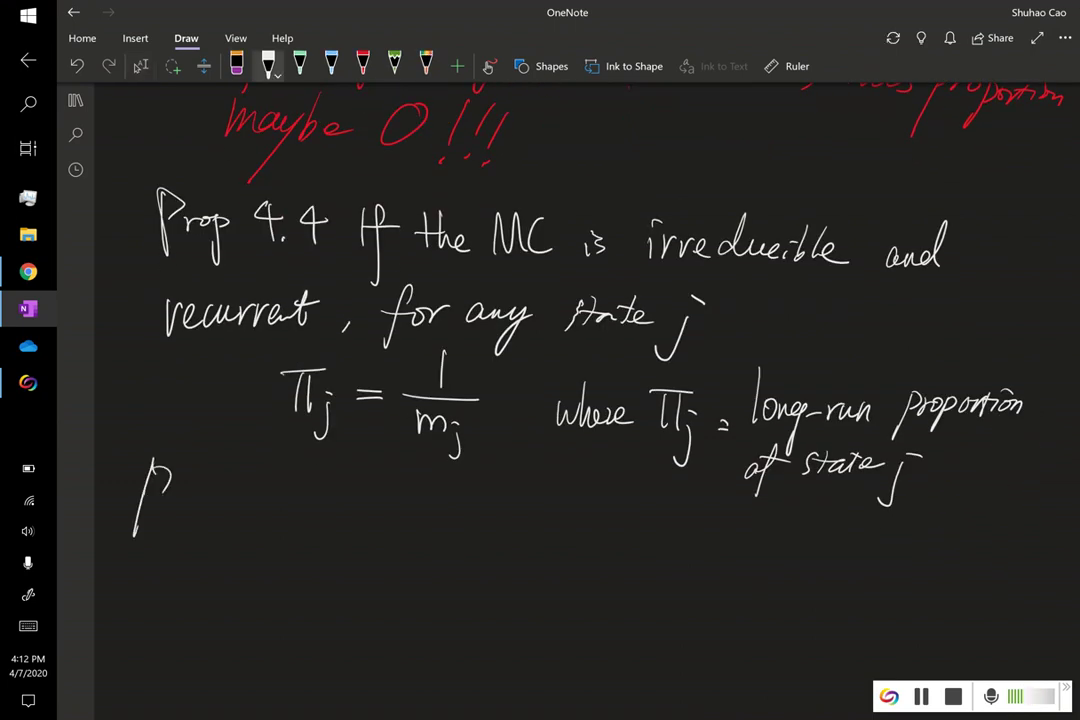
drag(200, 456, 205, 495)
drag(108, 541, 218, 537)
click(231, 530)
click(233, 538)
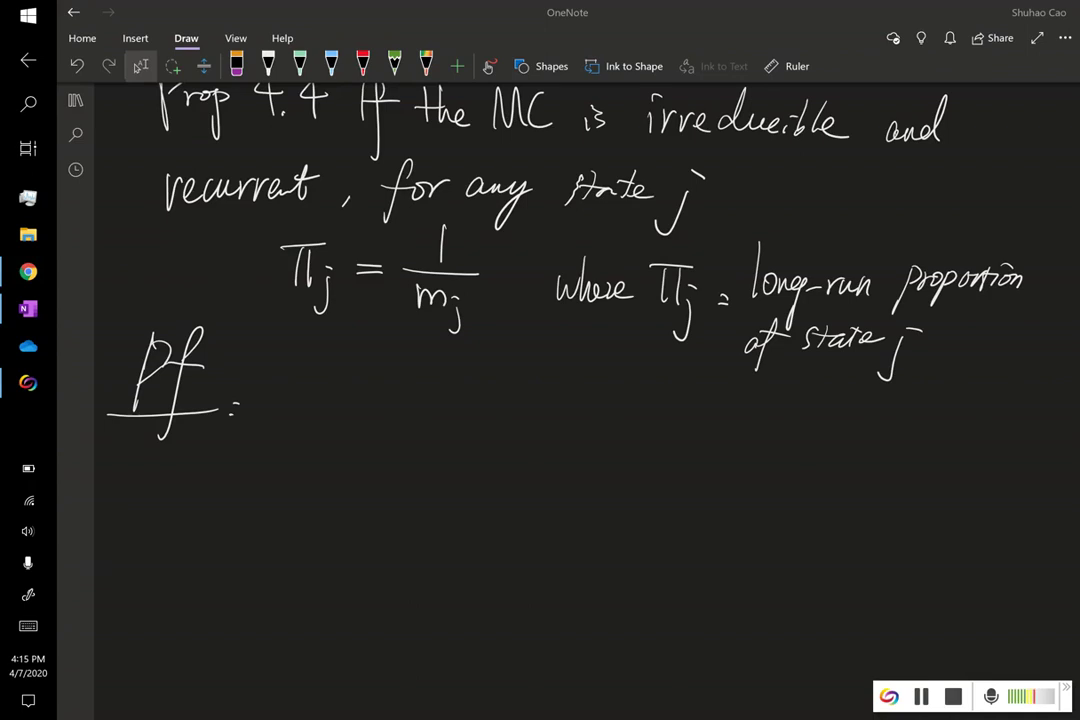
click(268, 65)
mouse_move(298, 388)
mouse_down()
mouse_move(346, 384)
mouse_move(344, 396)
mouse_move(572, 418)
mouse_up()
mouse_move(590, 396)
mouse_down()
mouse_move(622, 407)
mouse_move(637, 418)
mouse_move(689, 393)
mouse_move(690, 414)
mouse_move(746, 406)
mouse_move(743, 422)
mouse_move(795, 462)
mouse_up()
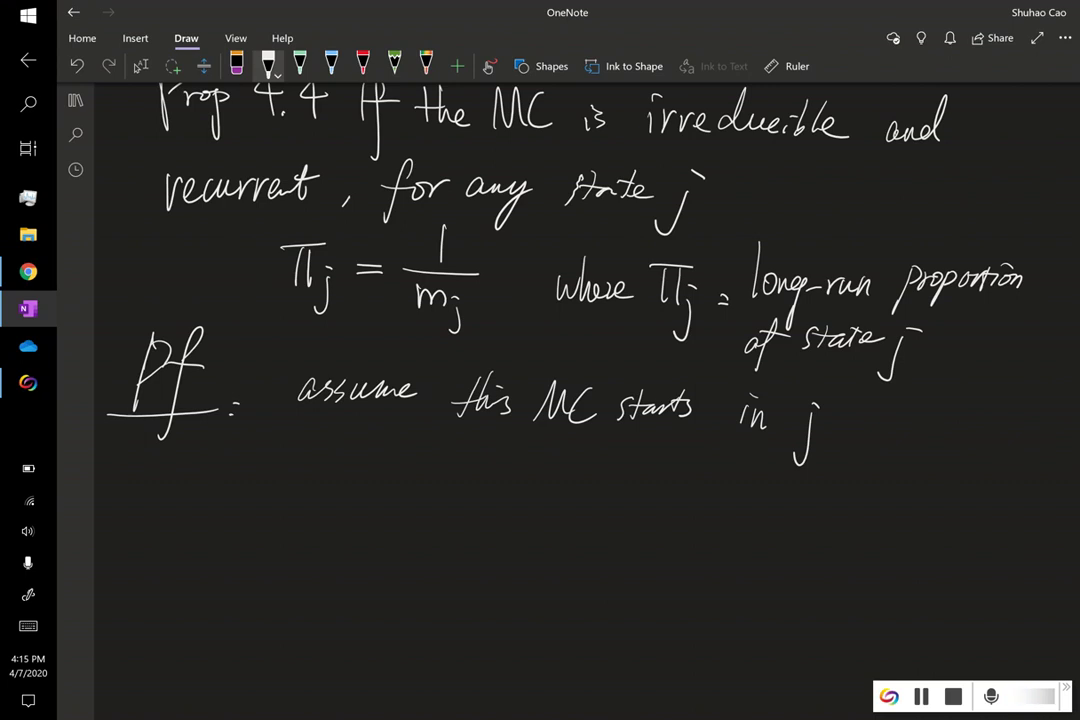
On a new line, write 'T1 = the # of steps'
drag(231, 463, 288, 464)
mouse_move(254, 465)
mouse_down()
mouse_move(251, 513)
mouse_move(272, 510)
mouse_up()
click(306, 493)
drag(350, 474, 352, 500)
mouse_move(343, 484)
mouse_down()
mouse_move(360, 483)
mouse_move(372, 499)
mouse_up()
mouse_move(374, 490)
mouse_down()
mouse_move(388, 498)
mouse_move(440, 484)
mouse_move(434, 493)
mouse_up()
drag(422, 474, 418, 500)
mouse_move(432, 472)
mouse_down()
mouse_move(428, 498)
mouse_move(456, 482)
mouse_up()
drag(492, 470, 466, 522)
drag(528, 478, 514, 496)
mouse_move(526, 468)
mouse_down()
mouse_move(524, 496)
mouse_move(558, 500)
mouse_move(562, 490)
mouse_up()
drag(575, 478, 568, 494)
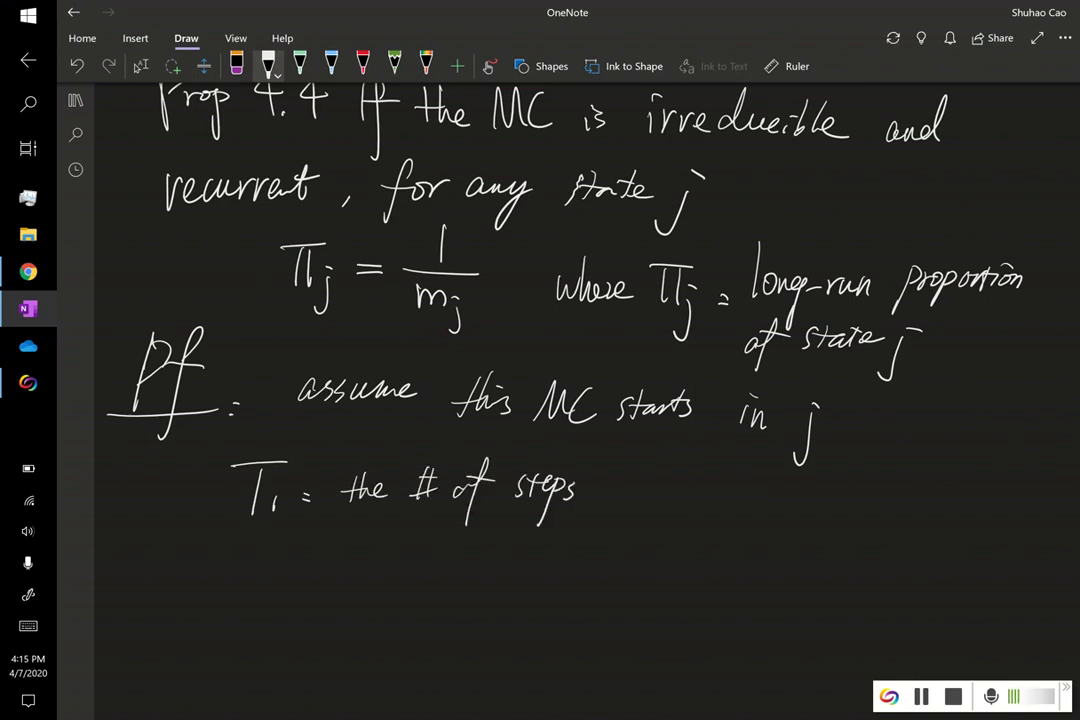
Finish the T1 line with 'until this MC re-enters j' and start T2 below
mouse_move(620, 486)
mouse_down()
mouse_move(634, 510)
mouse_move(676, 512)
mouse_move(682, 489)
mouse_up()
drag(684, 496, 688, 512)
mouse_move(690, 512)
mouse_down()
mouse_move(700, 478)
mouse_move(738, 520)
mouse_up()
drag(731, 498, 752, 495)
mouse_move(755, 480)
mouse_down()
mouse_move(790, 520)
mouse_move(866, 524)
mouse_up()
mouse_move(894, 490)
mouse_down()
mouse_move(893, 524)
mouse_move(942, 512)
mouse_move(931, 514)
mouse_move(992, 522)
mouse_up()
mouse_move(994, 500)
mouse_down()
mouse_move(998, 524)
mouse_move(1012, 520)
mouse_up()
drag(1015, 510, 1034, 558)
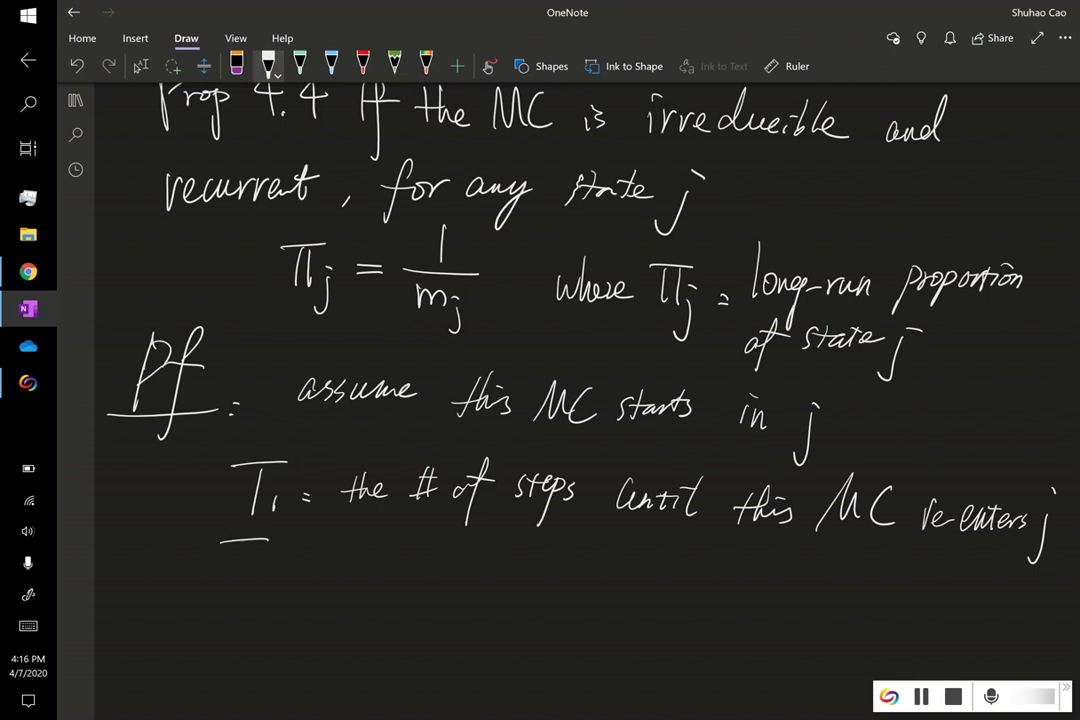
drag(224, 544, 258, 541)
mouse_move(237, 543)
mouse_down()
mouse_move(230, 591)
mouse_move(262, 595)
mouse_up()
Write ': the additional # of steps' after T2
click(279, 586)
click(279, 595)
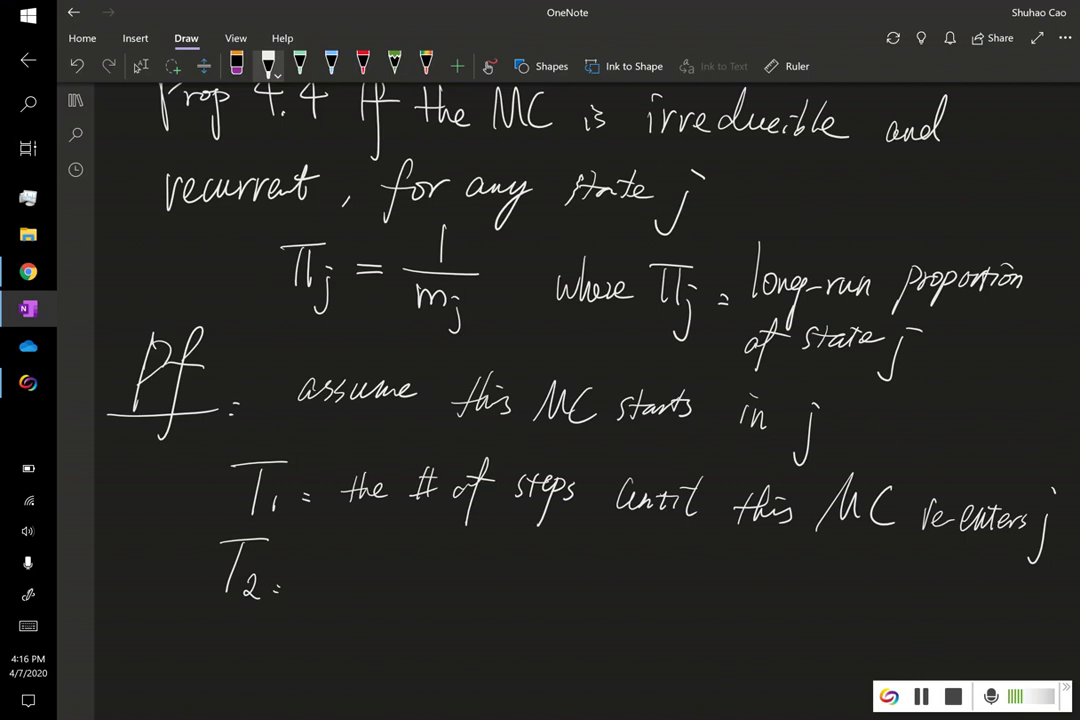
mouse_move(336, 564)
mouse_down()
mouse_move(332, 593)
mouse_move(342, 576)
mouse_up()
mouse_move(344, 566)
mouse_down()
mouse_move(360, 596)
mouse_move(383, 585)
mouse_move(412, 592)
mouse_move(431, 566)
mouse_up()
mouse_move(446, 580)
mouse_down()
mouse_move(449, 563)
mouse_move(457, 592)
mouse_move(475, 576)
mouse_move(516, 588)
mouse_move(532, 558)
mouse_move(563, 577)
mouse_up()
mouse_move(541, 591)
mouse_down()
mouse_move(561, 589)
mouse_move(548, 602)
mouse_up()
mouse_move(560, 567)
mouse_down()
mouse_move(557, 600)
mouse_move(574, 590)
mouse_up()
drag(596, 568, 572, 638)
mouse_move(619, 587)
mouse_down()
mouse_move(612, 601)
mouse_move(628, 600)
mouse_up()
mouse_move(620, 592)
mouse_down()
mouse_move(640, 590)
mouse_move(648, 612)
mouse_up()
drag(646, 592, 662, 599)
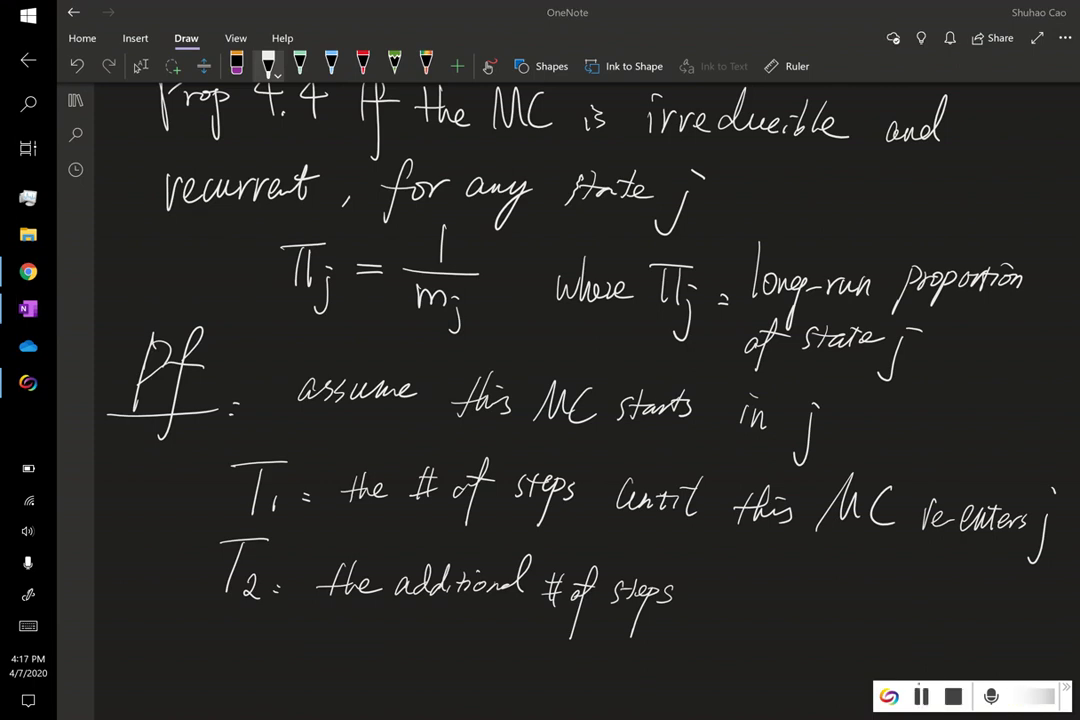
Continue the T2 line with 'until this MC'
drag(706, 592, 748, 606)
drag(757, 596, 760, 606)
mouse_move(768, 582)
mouse_down()
mouse_move(776, 606)
mouse_move(754, 590)
mouse_move(804, 616)
mouse_move(842, 616)
mouse_up()
drag(852, 600, 862, 620)
drag(798, 597, 816, 595)
drag(886, 620, 918, 620)
drag(950, 590, 954, 616)
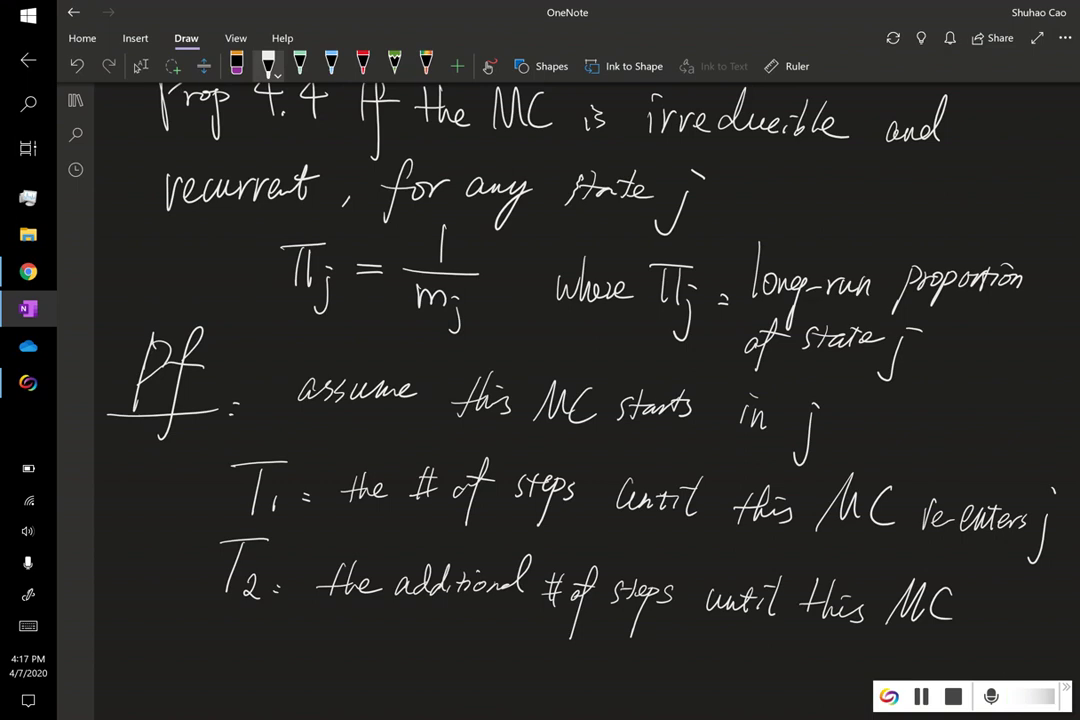
In white ink, finish the T2 line with 'returns to j since T1'
scroll(463, 508, down, 3)
click(141, 66)
click(268, 66)
mouse_move(322, 508)
mouse_down()
mouse_move(322, 535)
mouse_move(350, 522)
mouse_up()
drag(354, 500, 362, 526)
mouse_move(346, 512)
mouse_down()
mouse_move(470, 528)
mouse_move(480, 510)
mouse_up()
mouse_move(482, 512)
mouse_down()
mouse_move(496, 514)
mouse_move(508, 560)
mouse_up()
click(546, 497)
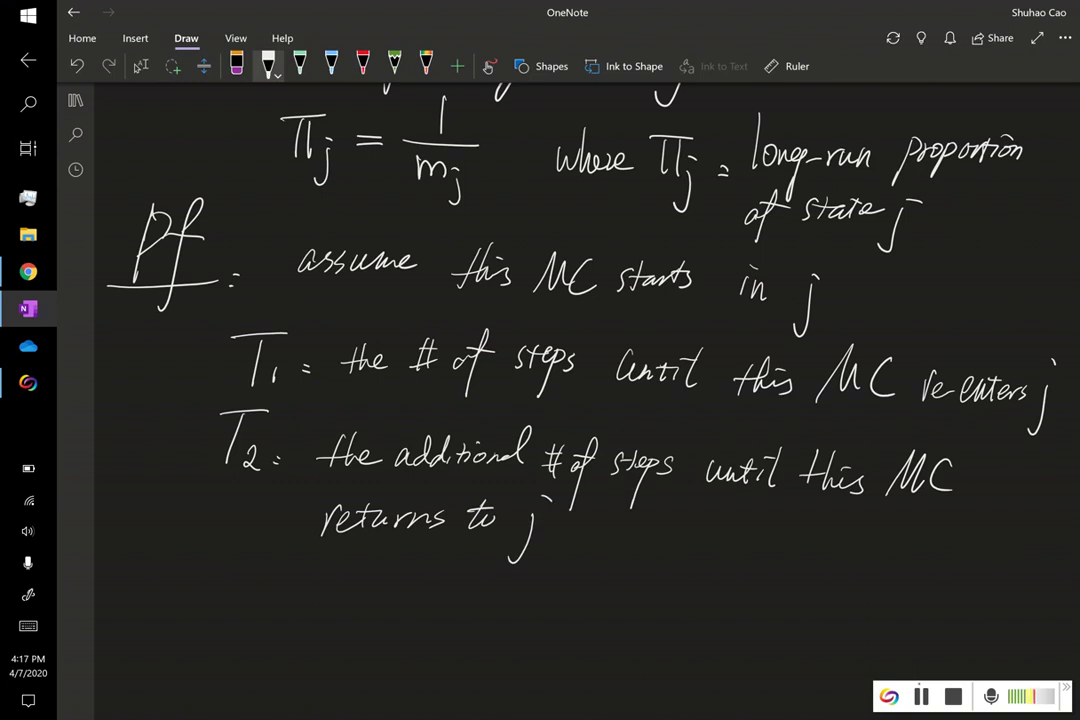
drag(612, 522, 602, 542)
mouse_move(618, 526)
mouse_down()
mouse_move(622, 542)
mouse_move(652, 542)
mouse_up()
mouse_move(662, 536)
mouse_down()
mouse_move(686, 540)
mouse_move(742, 512)
mouse_up()
mouse_move(720, 512)
mouse_down()
mouse_move(716, 550)
mouse_move(736, 553)
mouse_up()
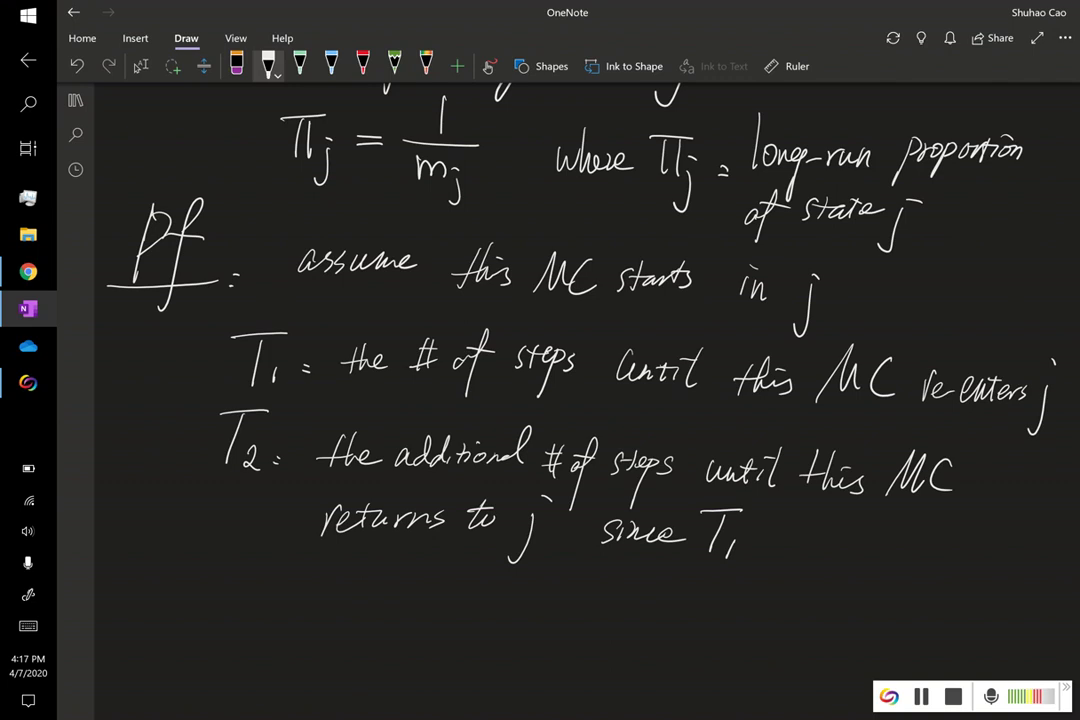
Begin T3's definition: 'T3 : additional # of steps until this MC'
mouse_move(205, 543)
mouse_down()
mouse_move(246, 538)
mouse_move(219, 602)
mouse_up()
mouse_move(236, 566)
mouse_down()
mouse_move(246, 576)
mouse_move(237, 598)
mouse_up()
click(265, 582)
click(265, 590)
drag(300, 562, 298, 597)
mouse_move(291, 576)
mouse_down()
mouse_move(382, 593)
mouse_move(440, 562)
mouse_up()
mouse_move(444, 578)
mouse_down()
mouse_move(447, 590)
mouse_move(505, 585)
mouse_move(528, 545)
mouse_up()
mouse_move(518, 574)
mouse_down()
mouse_move(550, 572)
mouse_move(520, 602)
mouse_up()
drag(543, 560, 537, 598)
drag(513, 588, 562, 583)
drag(588, 562, 573, 618)
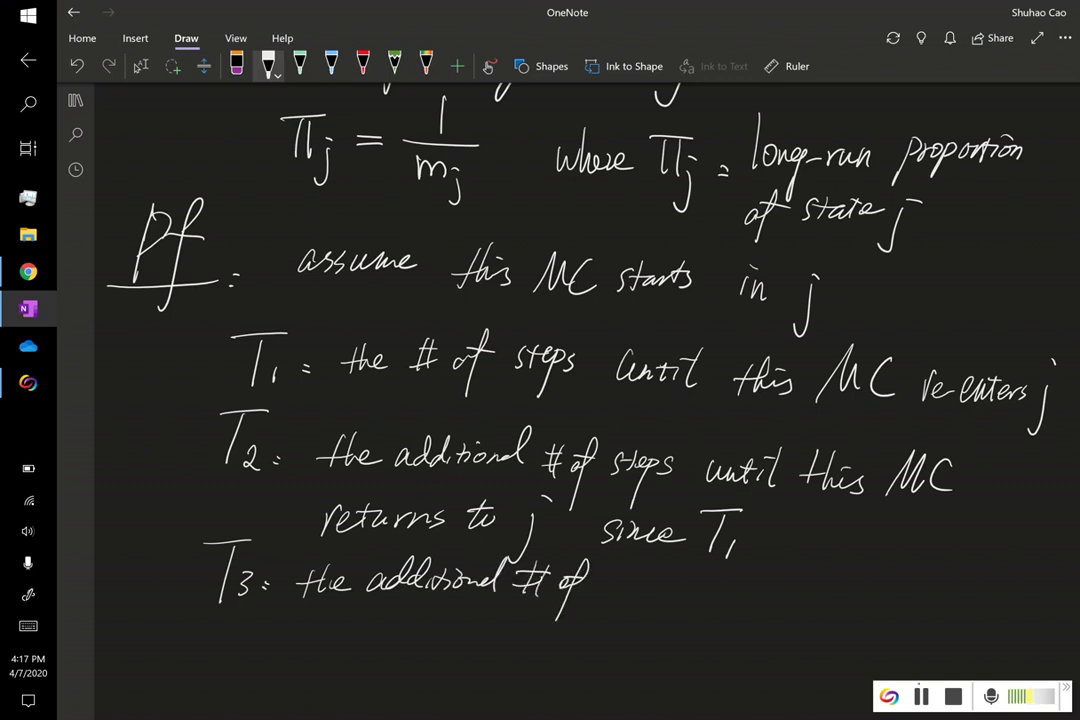
mouse_move(612, 578)
mouse_down()
mouse_move(602, 596)
mouse_move(622, 616)
mouse_up()
drag(613, 580, 641, 587)
mouse_move(647, 582)
mouse_down()
mouse_move(644, 618)
mouse_move(650, 598)
mouse_up()
drag(688, 586, 724, 590)
mouse_move(730, 580)
mouse_down()
mouse_move(728, 602)
mouse_move(737, 598)
mouse_up()
mouse_move(744, 576)
mouse_down()
mouse_move(748, 600)
mouse_move(780, 604)
mouse_up()
mouse_move(788, 580)
mouse_down()
mouse_move(798, 602)
mouse_move(810, 600)
mouse_up()
mouse_move(815, 590)
mouse_down()
mouse_move(830, 602)
mouse_move(866, 590)
mouse_move(890, 600)
mouse_up()
drag(918, 576, 916, 602)
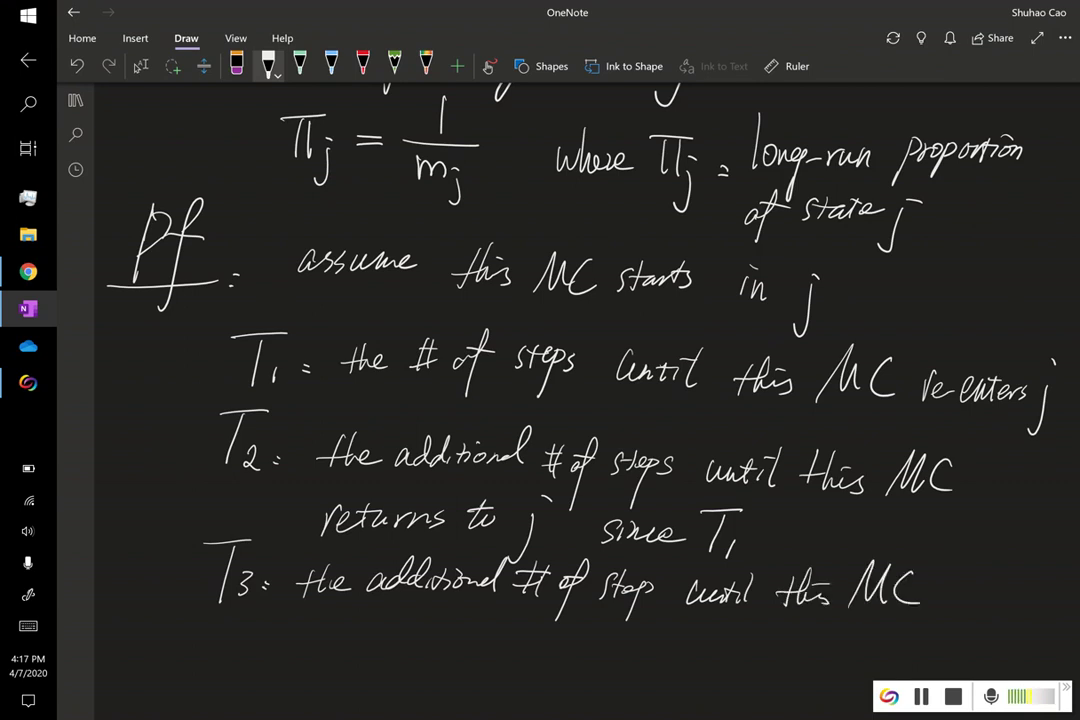
Complete T3 with 'Return to j since T1+T2' on the line below
drag(302, 622, 299, 655)
mouse_move(304, 626)
mouse_down()
mouse_move(322, 648)
mouse_move(338, 646)
mouse_up()
mouse_move(340, 622)
mouse_down()
mouse_move(338, 648)
mouse_move(382, 646)
mouse_up()
drag(382, 632, 402, 642)
mouse_move(436, 628)
mouse_down()
mouse_move(450, 646)
mouse_move(470, 640)
mouse_move(470, 690)
mouse_up()
drag(505, 616, 507, 620)
mouse_move(578, 642)
mouse_down()
mouse_move(564, 662)
mouse_move(656, 650)
mouse_move(692, 670)
mouse_up()
mouse_move(723, 650)
mouse_down()
mouse_move(725, 668)
mouse_move(765, 655)
mouse_up()
mouse_move(754, 646)
mouse_down()
mouse_move(752, 667)
mouse_move(798, 634)
mouse_up()
drag(783, 636, 780, 672)
drag(784, 660, 794, 675)
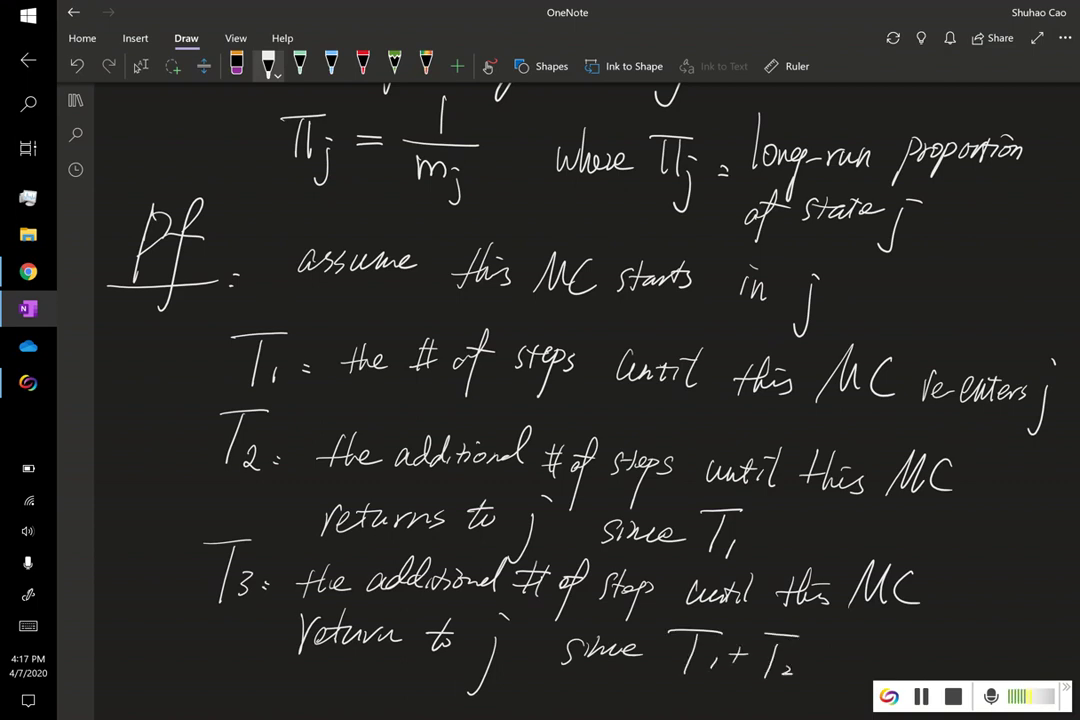
drag(1052, 555, 1052, 352)
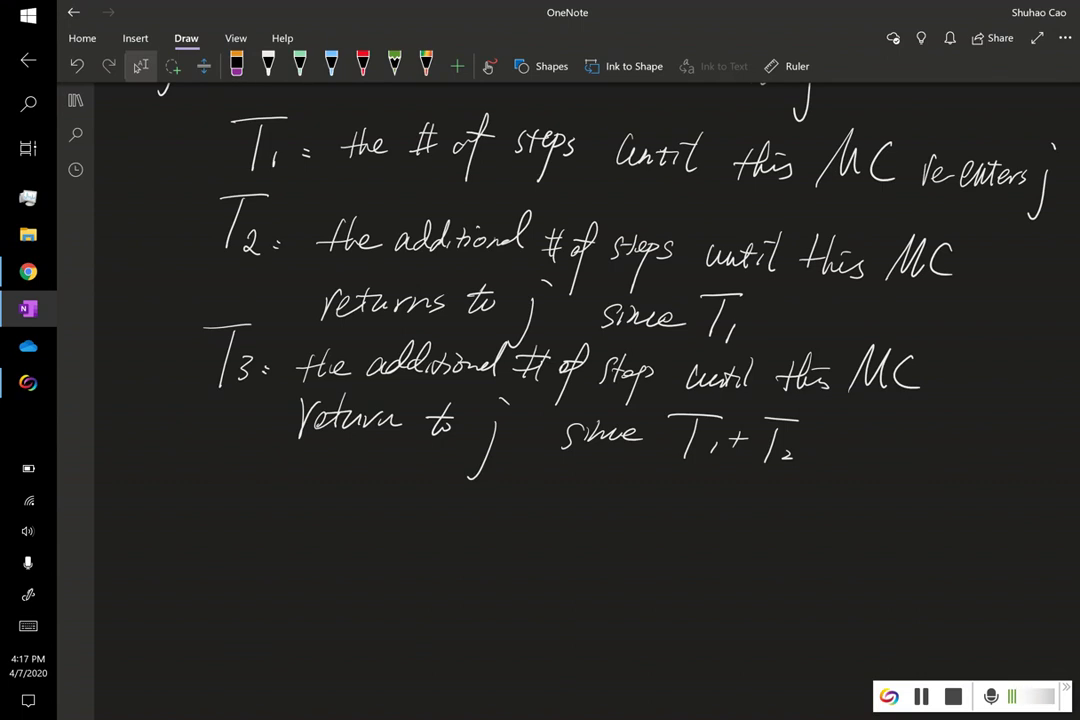
In white ink, write the sum 'T1 + T2 + T3 + … + Tn :' below the T3 lines
click(268, 66)
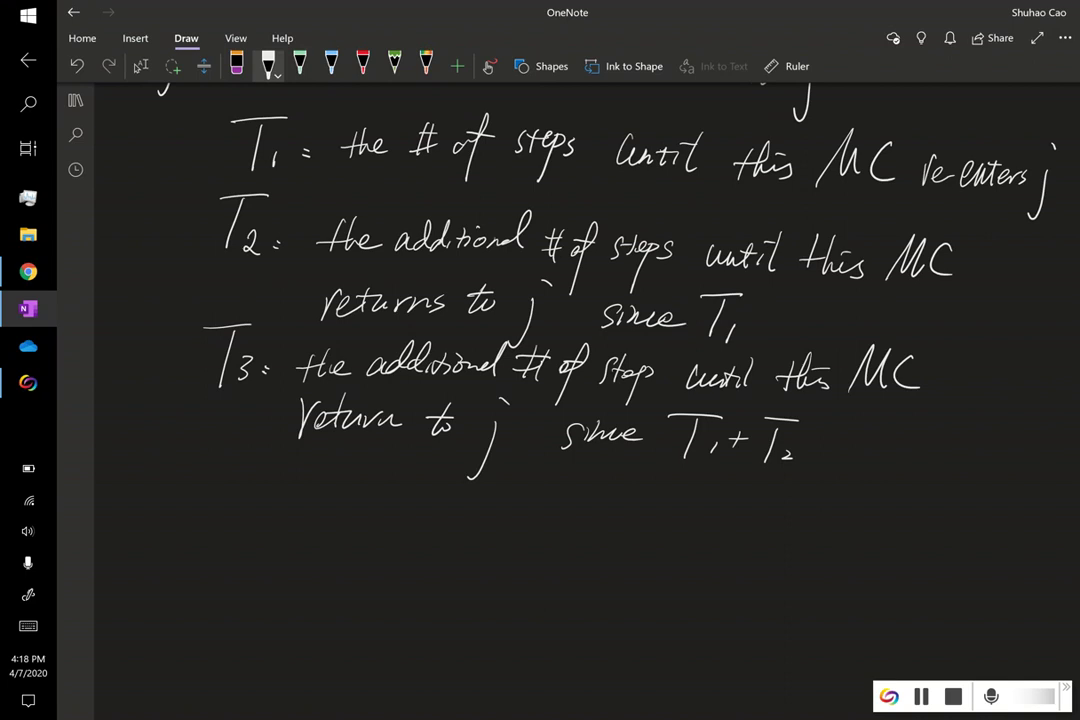
mouse_move(190, 476)
mouse_down()
mouse_move(242, 469)
mouse_move(205, 538)
mouse_move(285, 506)
mouse_up()
mouse_move(271, 495)
mouse_down()
mouse_move(268, 520)
mouse_move(332, 483)
mouse_move(307, 538)
mouse_move(383, 517)
mouse_up()
drag(374, 507, 374, 528)
mouse_move(408, 488)
mouse_down()
mouse_move(450, 484)
mouse_move(420, 550)
mouse_move(489, 527)
mouse_up()
drag(481, 518, 480, 537)
click(519, 528)
click(532, 528)
click(546, 528)
mouse_move(570, 528)
mouse_down()
mouse_move(595, 527)
mouse_move(582, 538)
mouse_move(668, 505)
mouse_move(625, 550)
mouse_move(661, 562)
mouse_up()
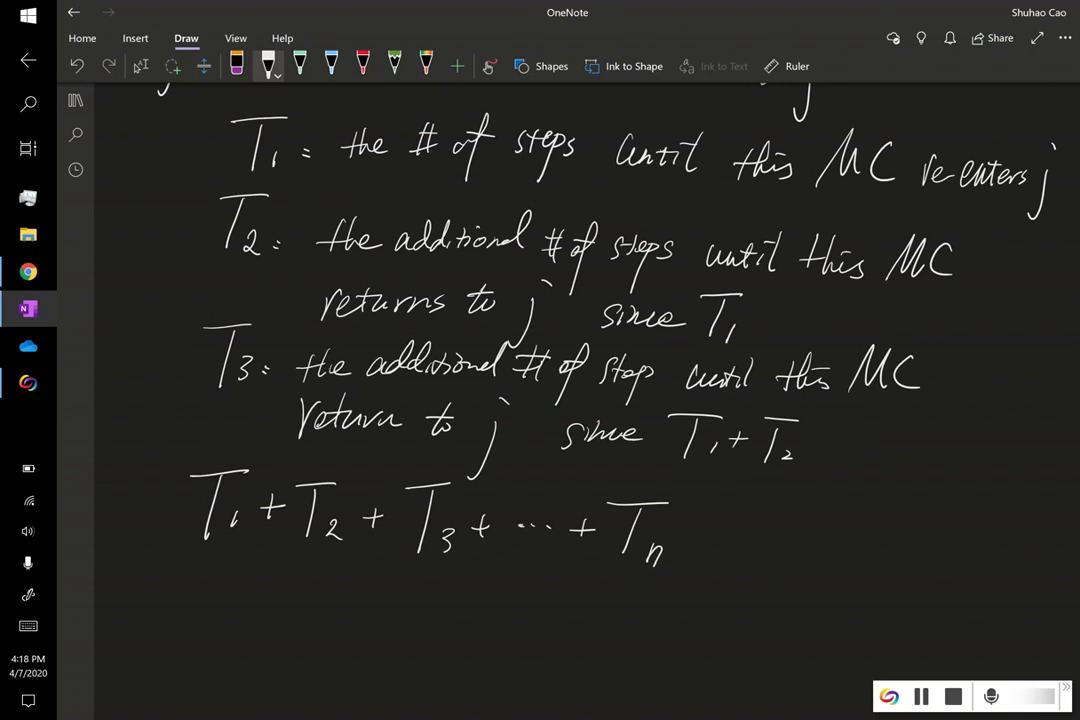
click(693, 563)
Erase a stray #, then label the sum 'total # of steps'
mouse_move(733, 542)
mouse_down()
mouse_move(767, 539)
mouse_move(767, 548)
mouse_up()
mouse_move(742, 528)
mouse_down()
mouse_move(738, 560)
mouse_move(768, 542)
mouse_up()
click(236, 65)
mouse_move(730, 544)
mouse_down()
mouse_move(782, 540)
mouse_move(808, 553)
mouse_move(894, 538)
mouse_up()
mouse_move(855, 556)
mouse_down()
mouse_move(891, 552)
mouse_move(863, 570)
mouse_up()
mouse_move(890, 524)
mouse_down()
mouse_move(879, 567)
mouse_move(922, 562)
mouse_up()
mouse_move(958, 522)
mouse_down()
mouse_move(920, 592)
mouse_move(962, 562)
mouse_move(984, 566)
mouse_up()
mouse_move(978, 542)
mouse_down()
mouse_move(1002, 538)
mouse_move(1012, 556)
mouse_up()
mouse_move(1016, 545)
mouse_down()
mouse_move(993, 596)
mouse_move(1026, 562)
mouse_up()
drag(1042, 540, 1028, 568)
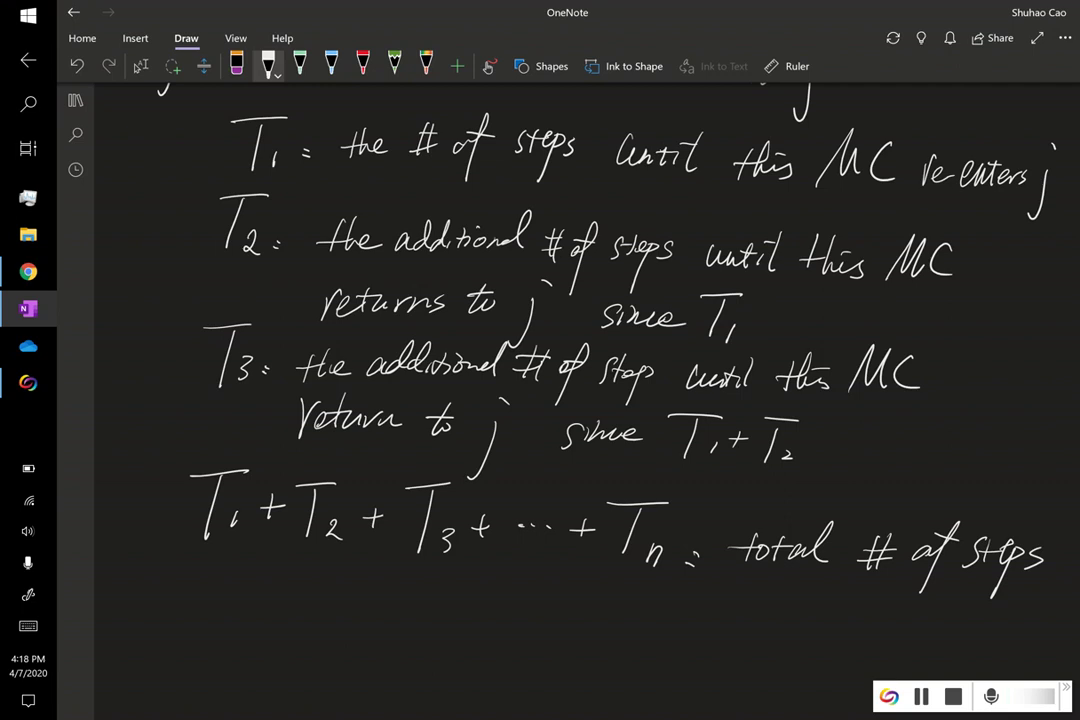
Write 'It takes for this MC Spending (n+1)' beneath, undoing one stray stroke
mouse_move(198, 588)
mouse_down()
mouse_move(240, 601)
mouse_move(243, 612)
mouse_move(233, 598)
mouse_move(288, 612)
mouse_up()
key(ctrl+z)
click(268, 66)
mouse_move(276, 594)
mouse_down()
mouse_move(302, 592)
mouse_move(320, 610)
mouse_up()
mouse_move(330, 580)
mouse_down()
mouse_move(326, 612)
mouse_move(346, 612)
mouse_up()
drag(350, 602, 360, 612)
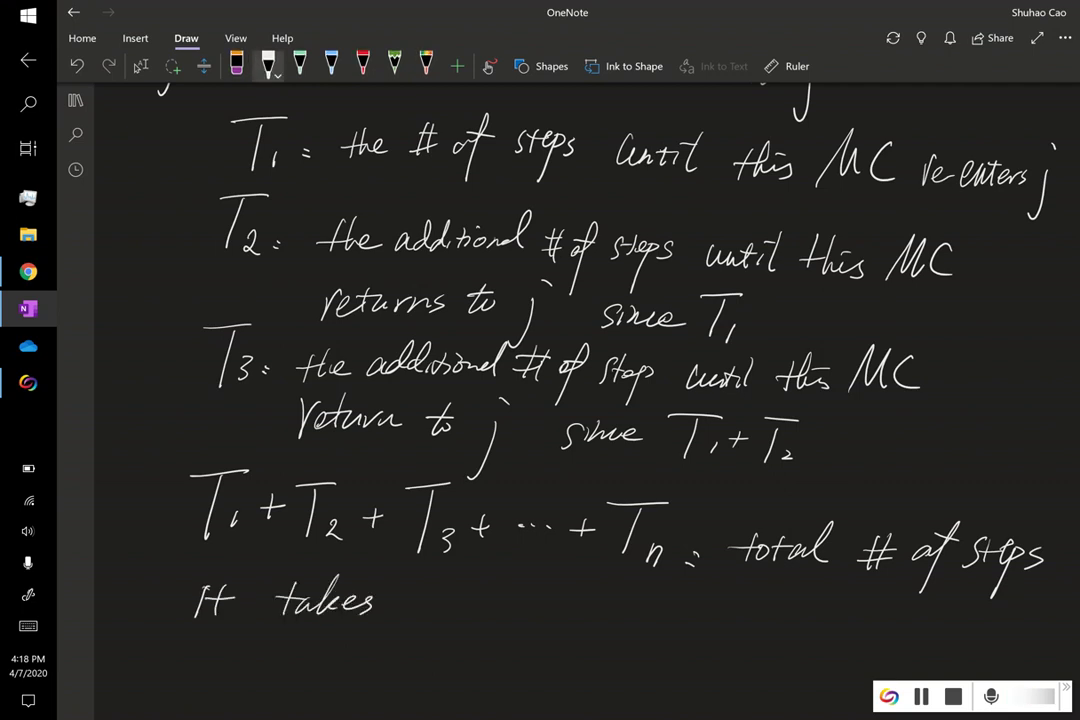
mouse_move(447, 586)
mouse_down()
mouse_move(414, 638)
mouse_move(466, 603)
mouse_up()
drag(500, 588, 497, 620)
drag(488, 603, 628, 630)
drag(658, 598, 658, 630)
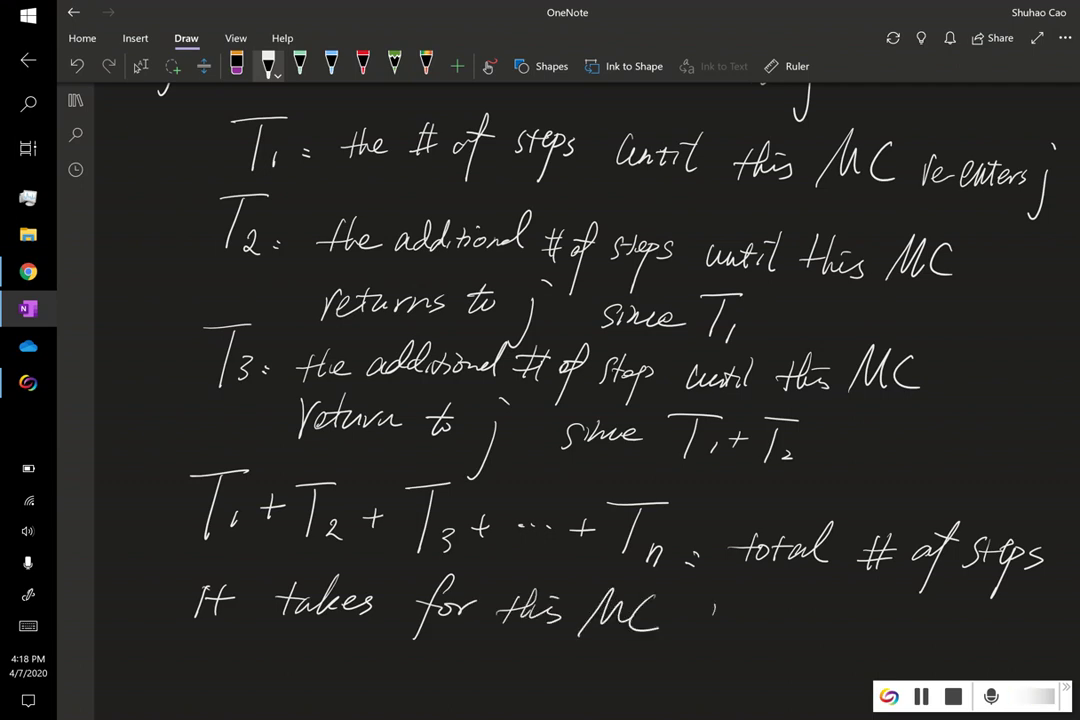
mouse_move(702, 592)
mouse_down()
mouse_move(689, 675)
mouse_move(737, 612)
mouse_move(755, 630)
mouse_move(784, 633)
mouse_move(803, 612)
mouse_move(828, 630)
mouse_up()
drag(832, 614, 822, 664)
drag(908, 604, 902, 650)
mouse_move(916, 630)
mouse_down()
mouse_move(934, 614)
mouse_move(940, 648)
mouse_up()
drag(946, 628, 968, 626)
drag(957, 614, 958, 642)
mouse_move(978, 614)
mouse_down()
mouse_move(982, 646)
mouse_move(996, 650)
mouse_up()
Finish the explanation with 'Steps at state j' on the next line
drag(208, 650, 196, 682)
drag(214, 648, 216, 682)
mouse_move(206, 664)
mouse_down()
mouse_move(248, 676)
mouse_move(233, 710)
mouse_move(270, 675)
mouse_up()
drag(346, 672, 348, 688)
drag(354, 680, 378, 686)
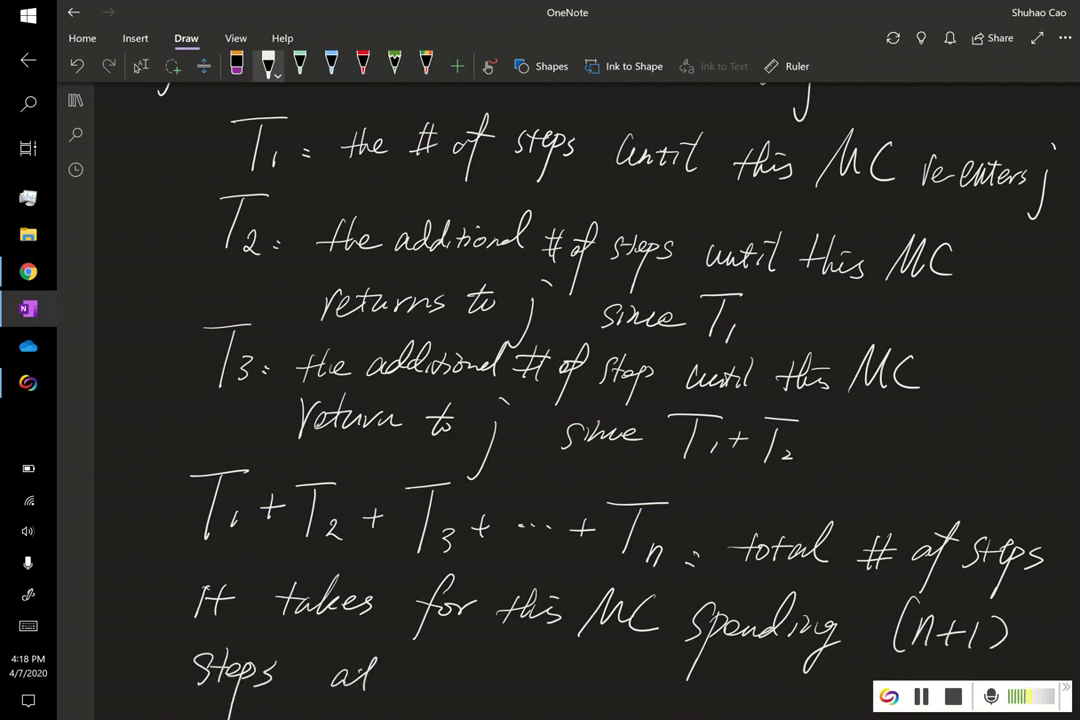
drag(450, 664, 438, 686)
mouse_move(458, 662)
mouse_down()
mouse_move(456, 688)
mouse_move(470, 670)
mouse_up()
drag(482, 672, 498, 688)
mouse_move(490, 672)
mouse_down()
mouse_move(507, 707)
mouse_move(528, 680)
mouse_up()
drag(546, 668, 538, 700)
drag(1024, 520, 1024, 356)
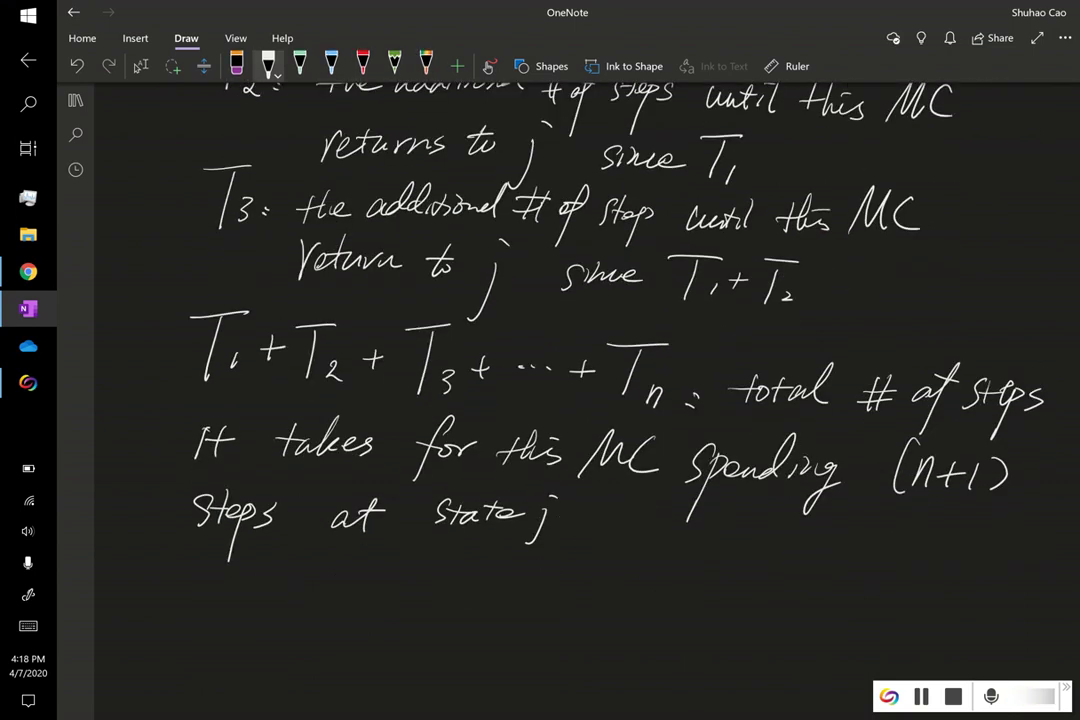
In red ink, draw a brace under (n+1) and write X0 = j
click(363, 65)
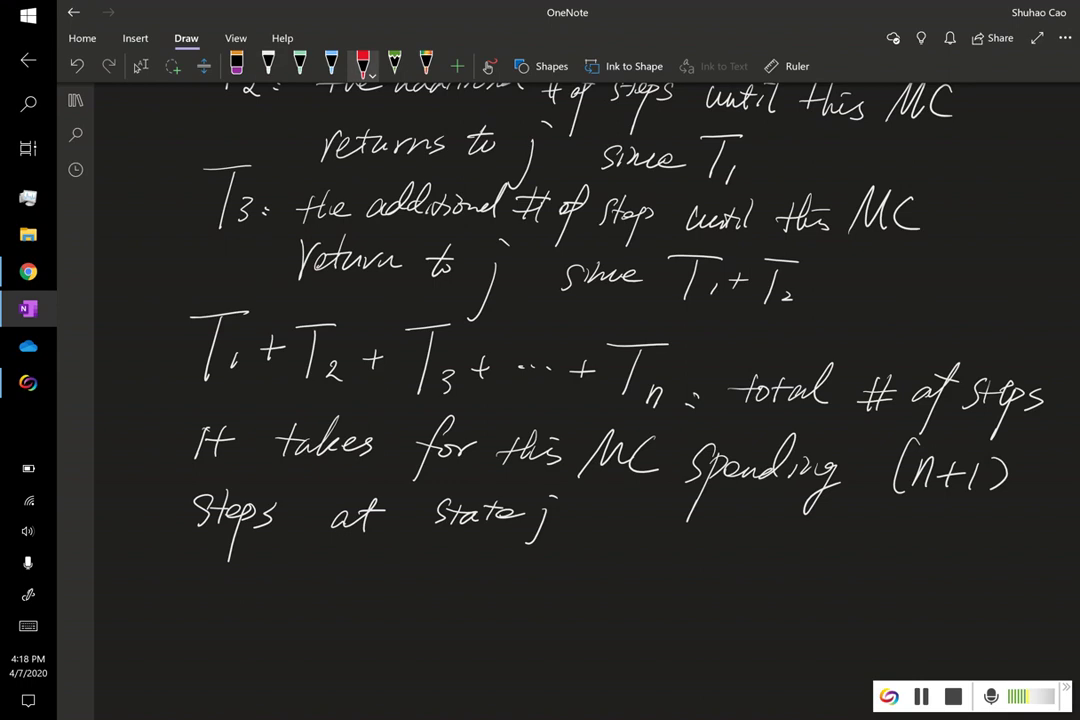
drag(875, 505, 1000, 510)
drag(872, 532, 892, 556)
mouse_move(890, 530)
mouse_down()
mouse_move(872, 557)
mouse_move(898, 545)
mouse_up()
mouse_move(908, 545)
mouse_down()
mouse_move(926, 556)
mouse_move(941, 531)
mouse_up()
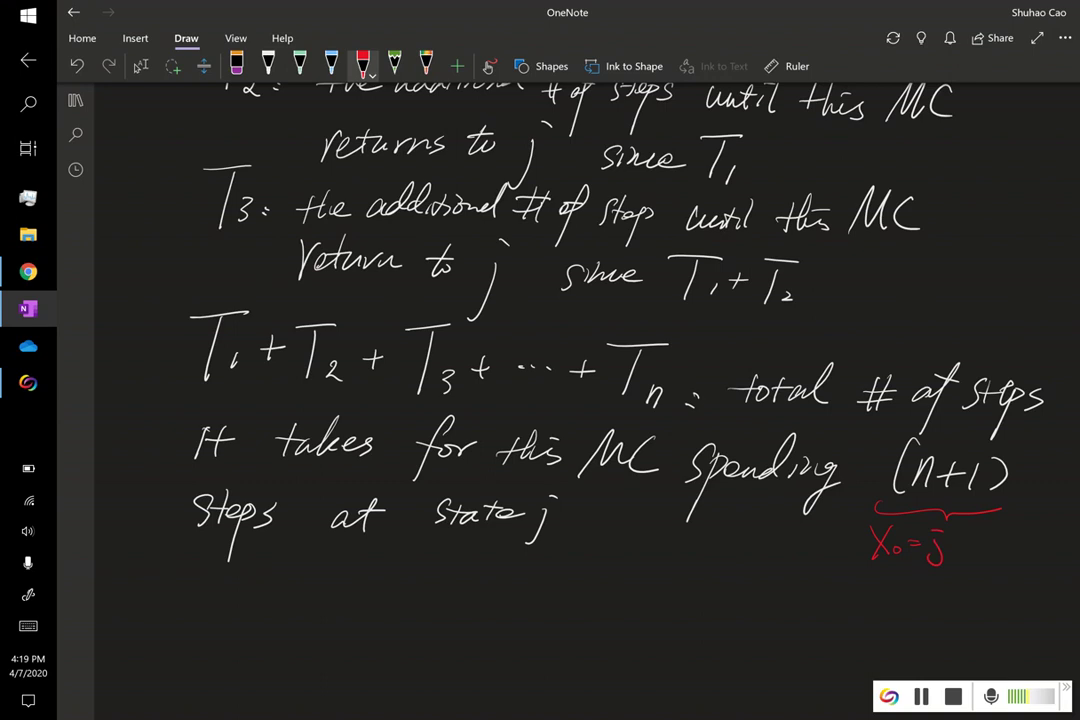
Add X_T1 = j and X_Tn = j beneath it in red
scroll(1053, 525, down, 2)
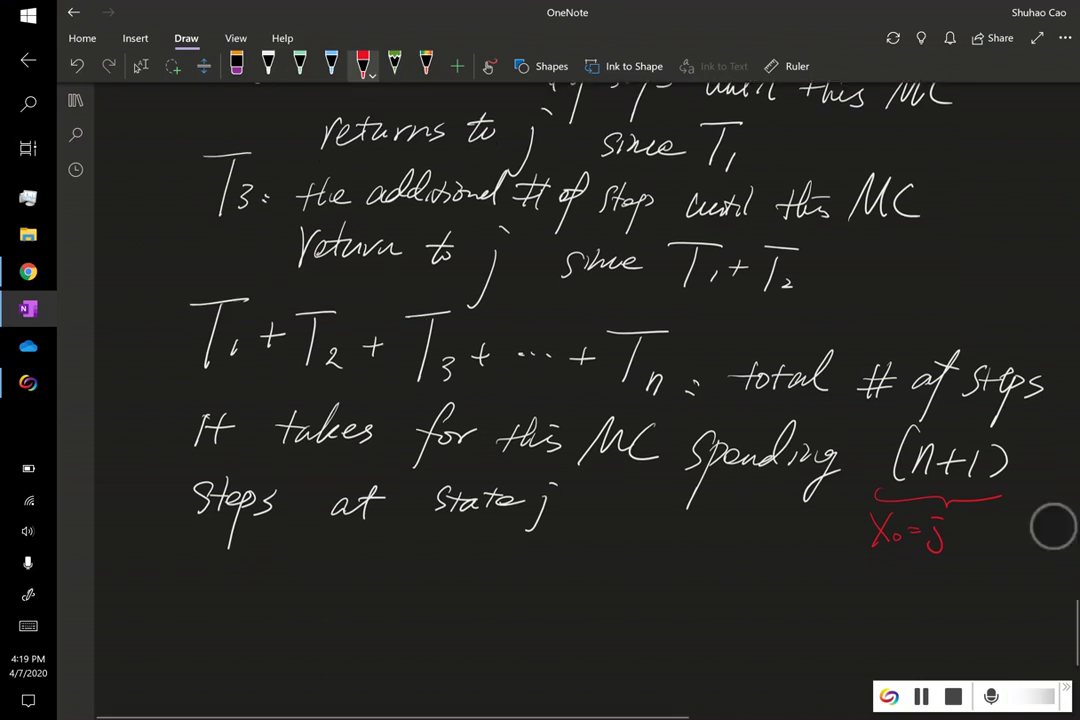
drag(868, 486, 887, 513)
mouse_move(884, 483)
mouse_down()
mouse_move(865, 517)
mouse_move(905, 506)
mouse_up()
mouse_move(897, 507)
mouse_down()
mouse_move(897, 519)
mouse_move(933, 507)
mouse_up()
drag(916, 514, 960, 490)
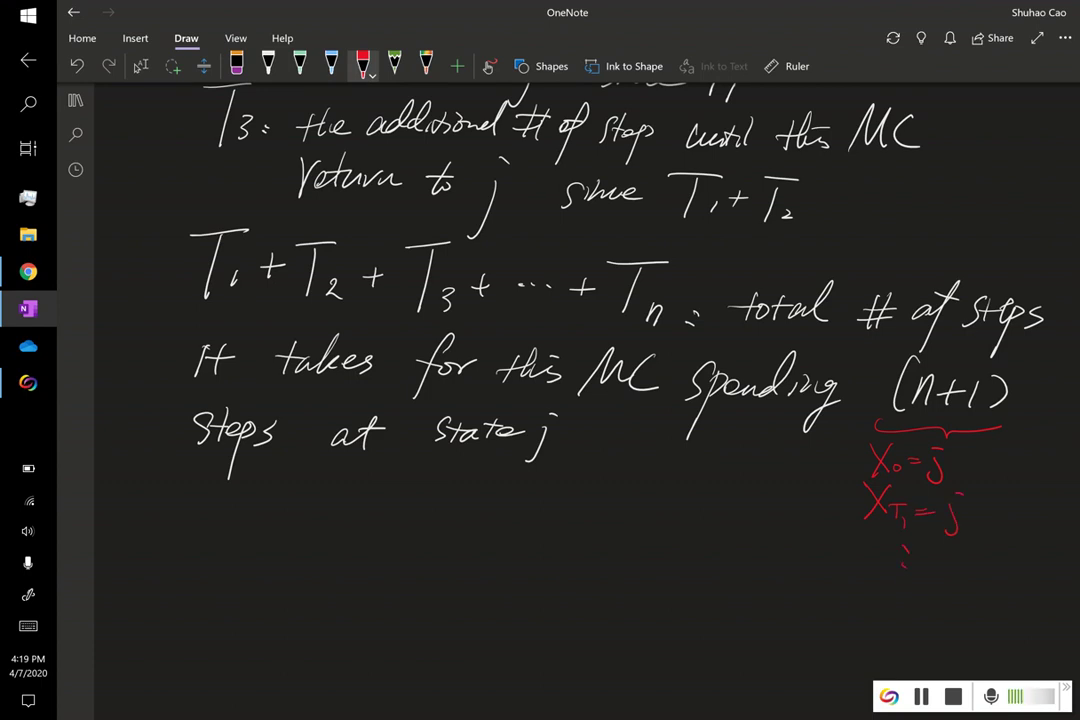
drag(850, 579, 873, 618)
mouse_move(874, 581)
mouse_down()
mouse_move(850, 623)
mouse_move(890, 605)
mouse_move(883, 623)
mouse_move(898, 633)
mouse_move(923, 611)
mouse_up()
drag(909, 619, 924, 618)
drag(938, 613, 933, 638)
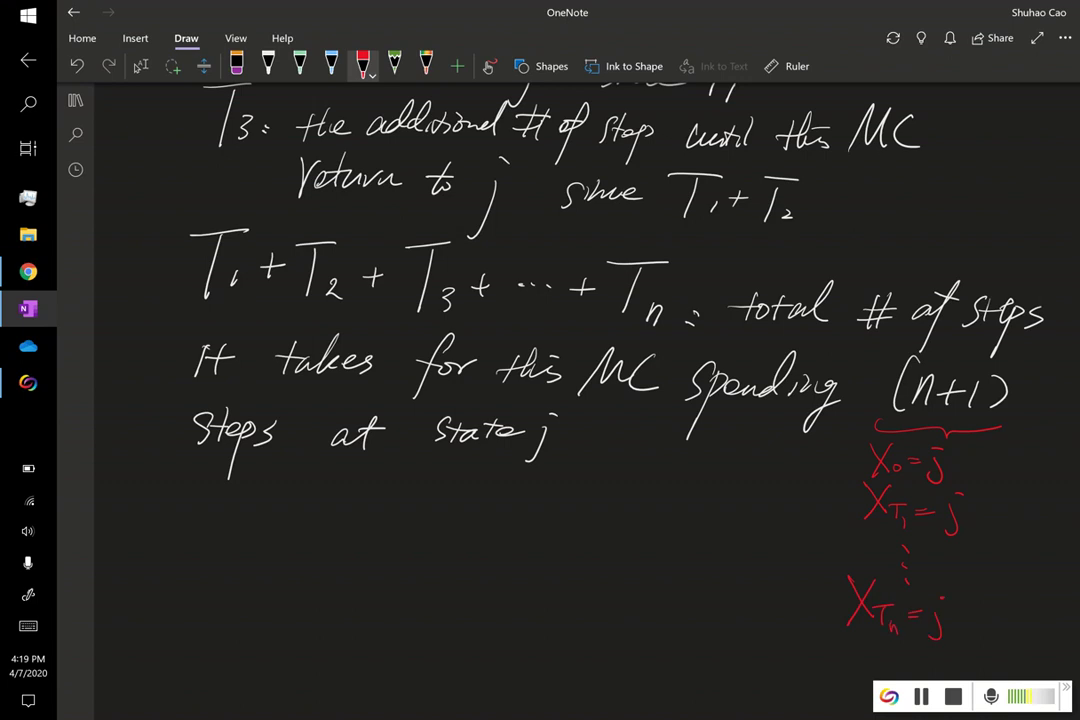
drag(1044, 550, 1037, 348)
drag(1020, 437, 1012, 484)
With the white pen, write 'π_j = lim' with n→∞ under it
click(268, 66)
click(268, 66)
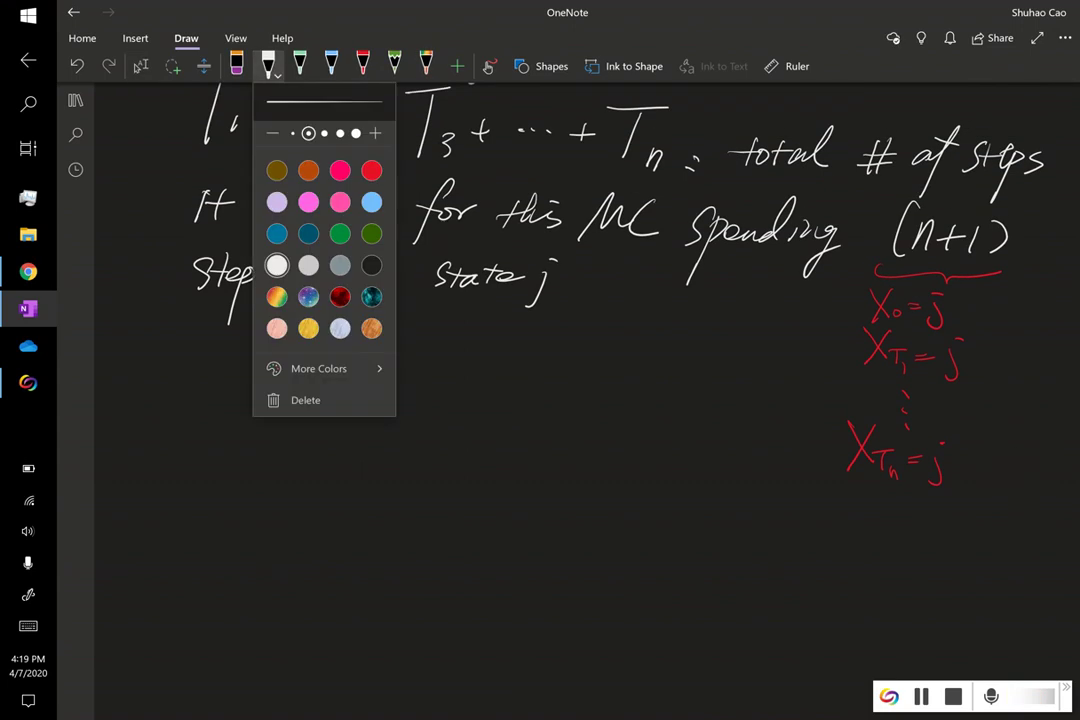
click(855, 588)
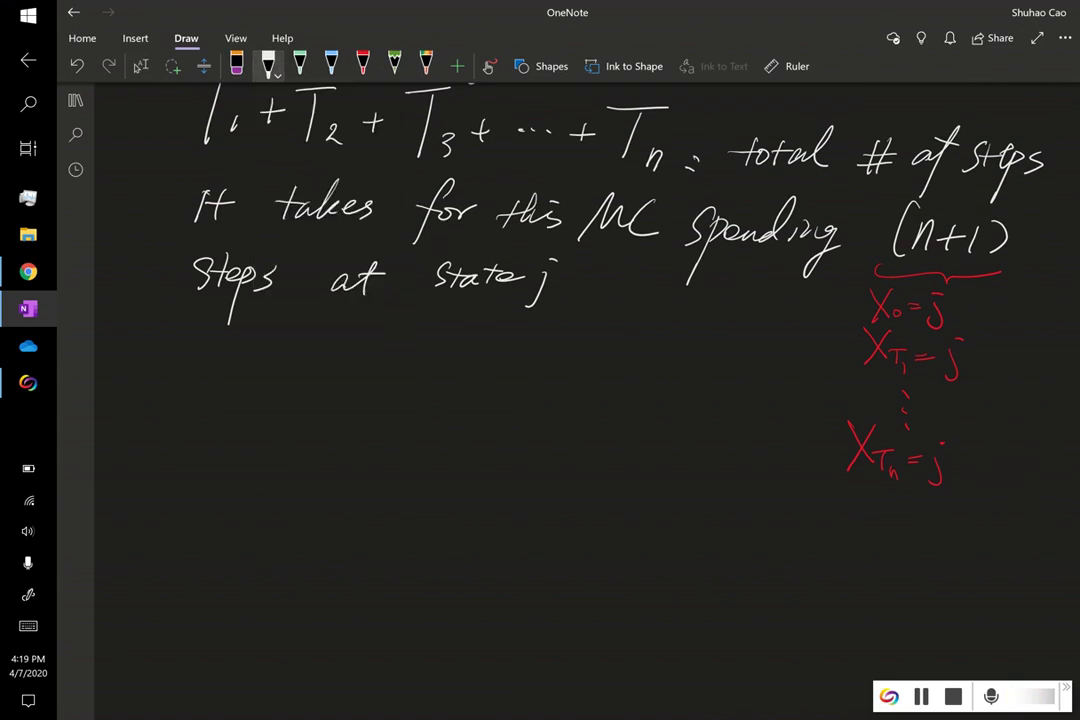
drag(459, 384, 459, 419)
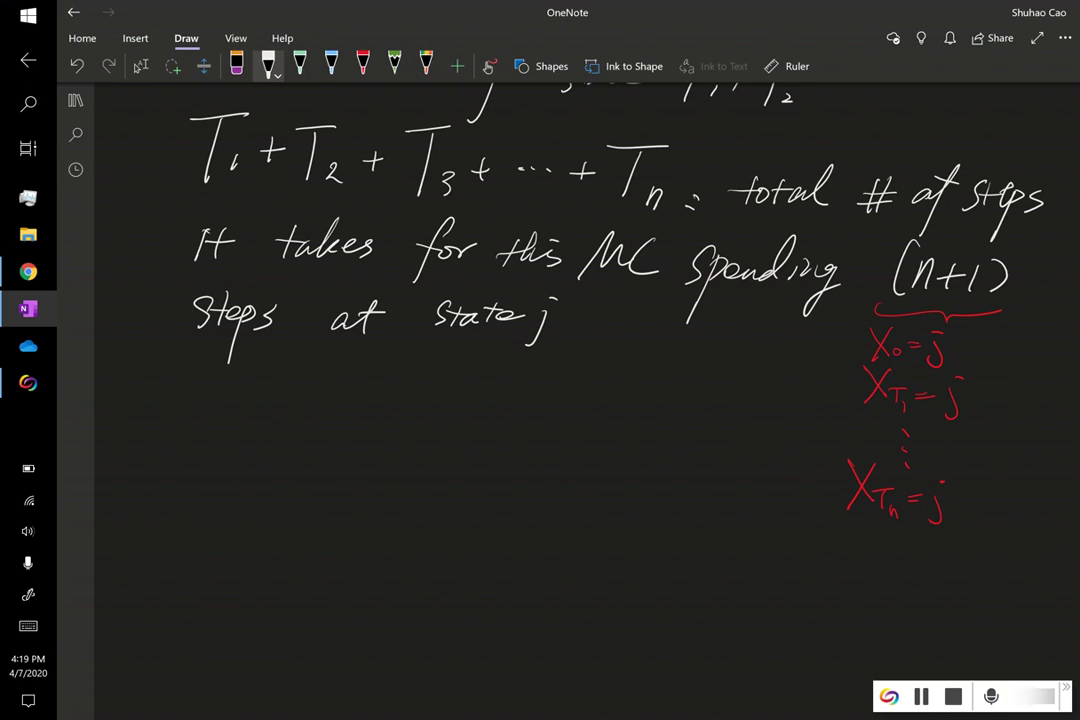
drag(174, 404, 204, 402)
mouse_move(199, 406)
mouse_down()
mouse_move(199, 450)
mouse_move(235, 431)
mouse_up()
drag(233, 439, 222, 478)
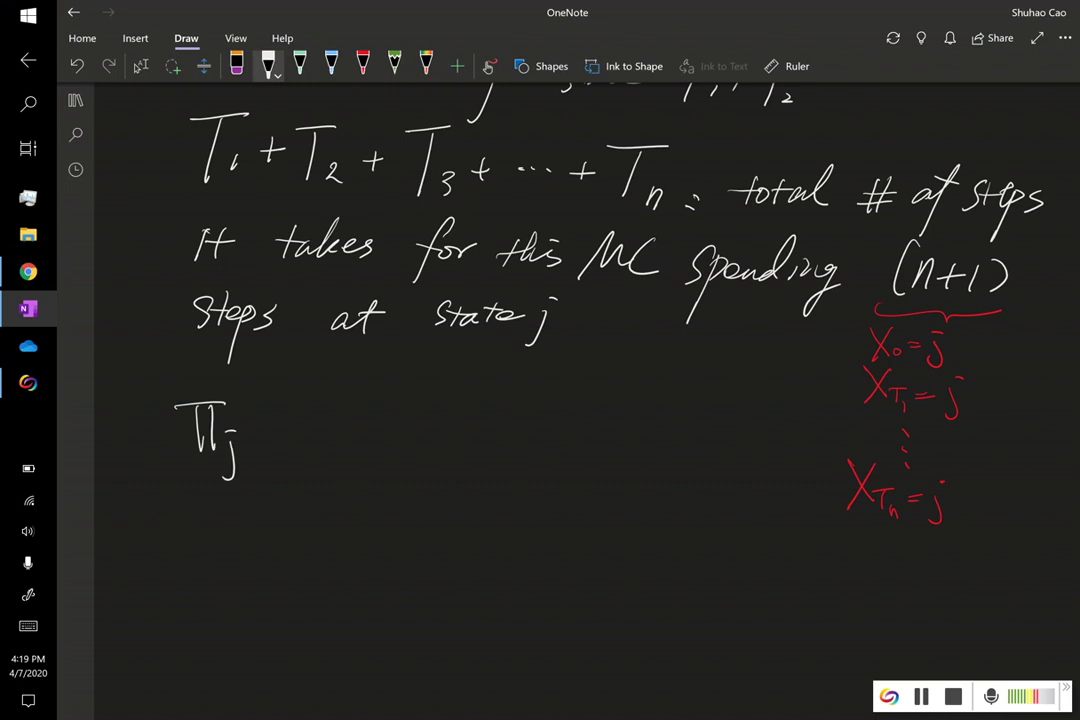
drag(258, 425, 285, 433)
mouse_move(304, 380)
mouse_down()
mouse_move(303, 451)
mouse_move(318, 450)
mouse_up()
mouse_move(328, 422)
mouse_down()
mouse_move(330, 450)
mouse_move(357, 450)
mouse_up()
drag(294, 472, 303, 488)
drag(307, 481, 323, 481)
mouse_move(316, 476)
mouse_down()
mouse_move(316, 486)
mouse_move(358, 478)
mouse_up()
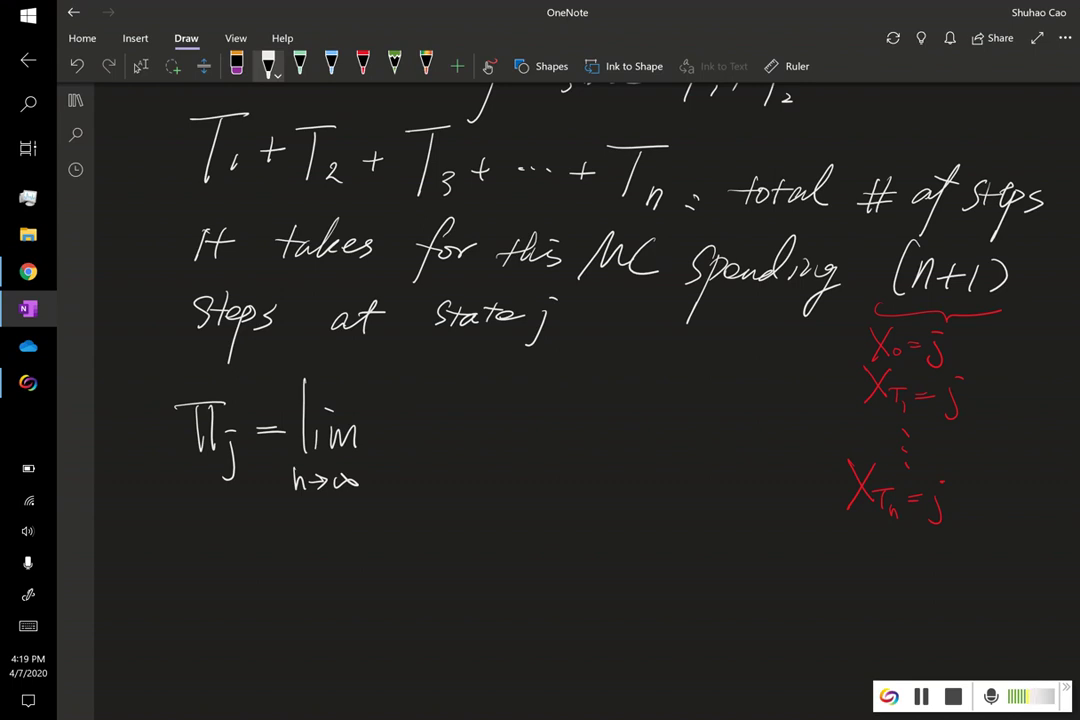
Draw the fraction bar and write the numerator n+1
drag(380, 447, 664, 449)
mouse_move(472, 404)
mouse_down()
mouse_move(472, 428)
mouse_move(524, 420)
mouse_up()
click(501, 421)
drag(512, 409, 512, 433)
drag(531, 408, 534, 437)
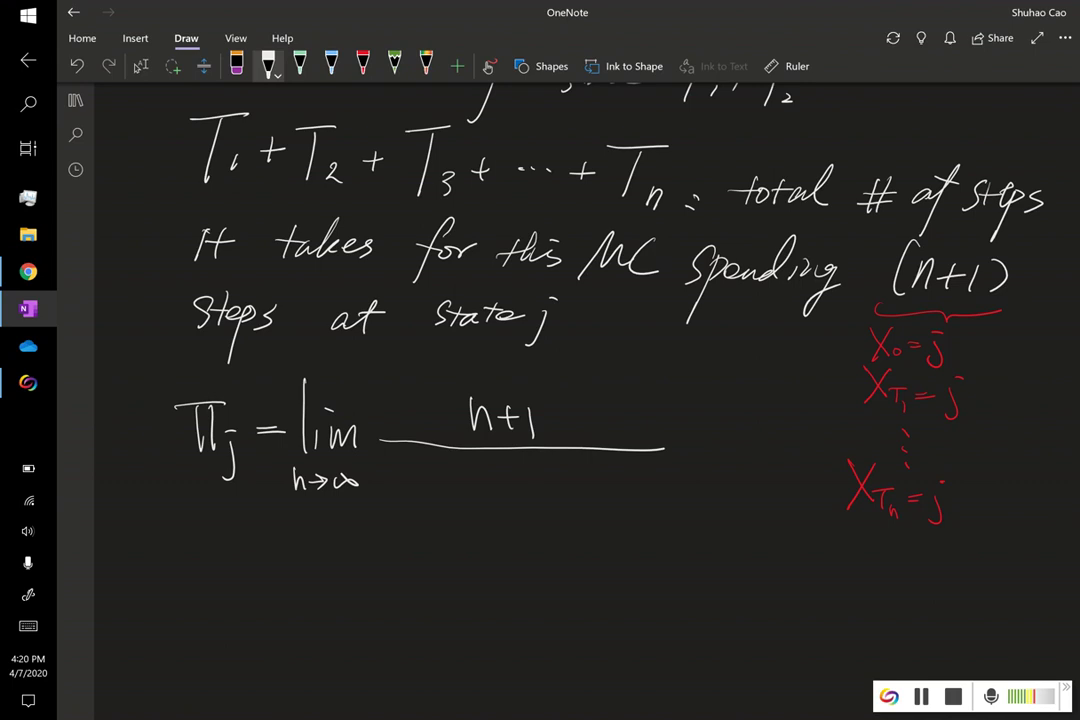
Write the denominator Σ_{i=1}^{n} T_i, add two light-blue strokes above the numerator, then stop inking
mouse_move(462, 476)
mouse_down()
mouse_move(436, 500)
mouse_move(470, 524)
mouse_up()
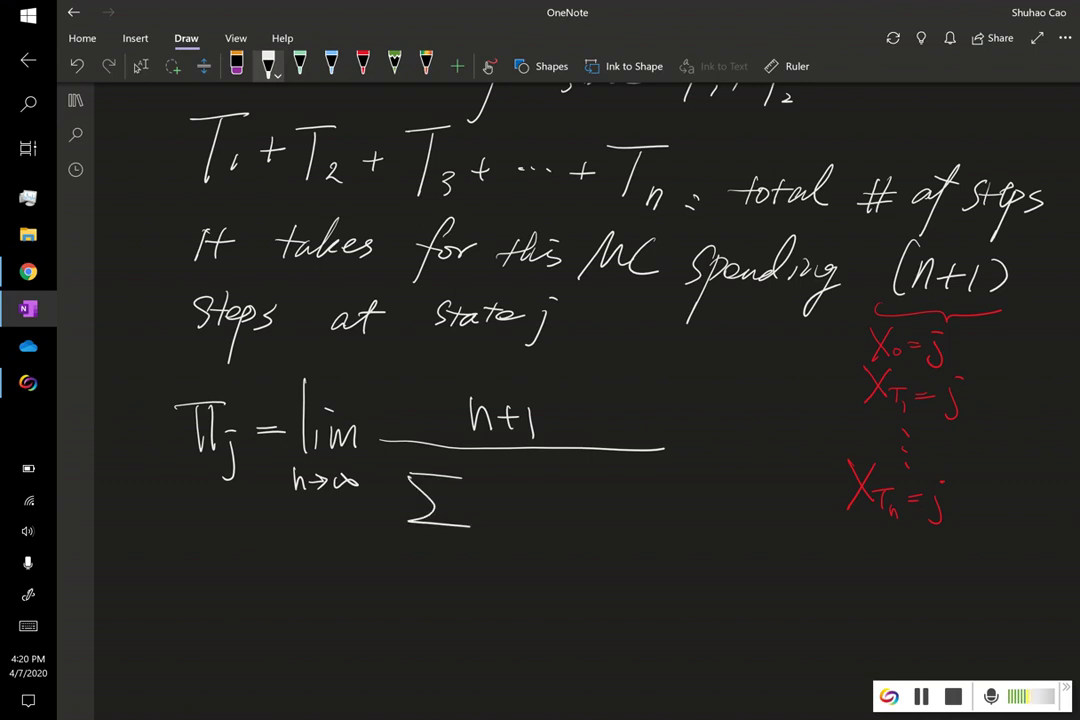
drag(411, 546, 421, 545)
drag(425, 552, 448, 558)
drag(459, 548, 461, 566)
mouse_move(425, 459)
mouse_down()
mouse_move(444, 474)
mouse_move(532, 483)
mouse_up()
mouse_move(508, 485)
mouse_down()
mouse_move(509, 522)
mouse_move(548, 512)
mouse_up()
drag(541, 517, 546, 526)
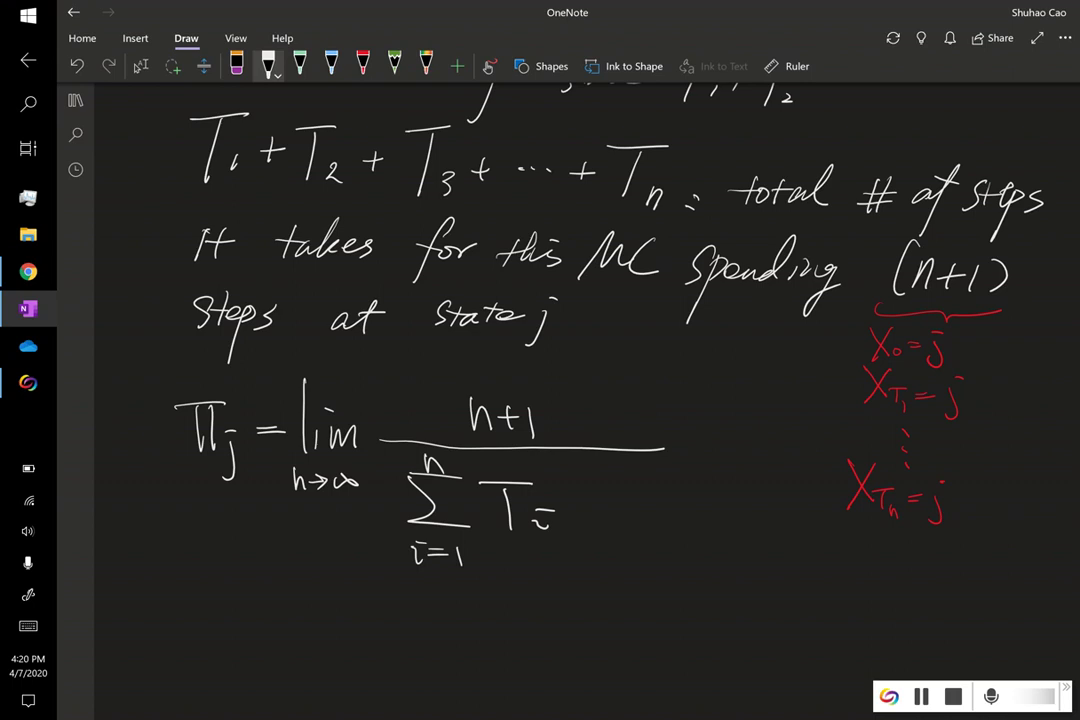
click(331, 65)
drag(572, 377, 546, 400)
drag(546, 388, 558, 400)
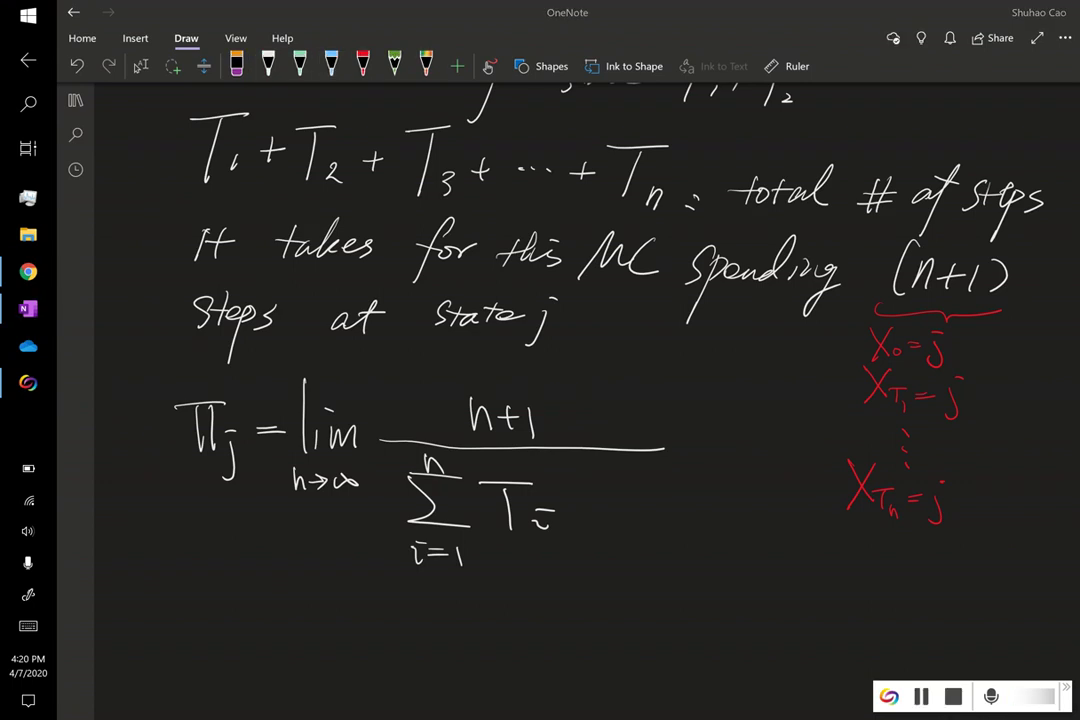
click(140, 65)
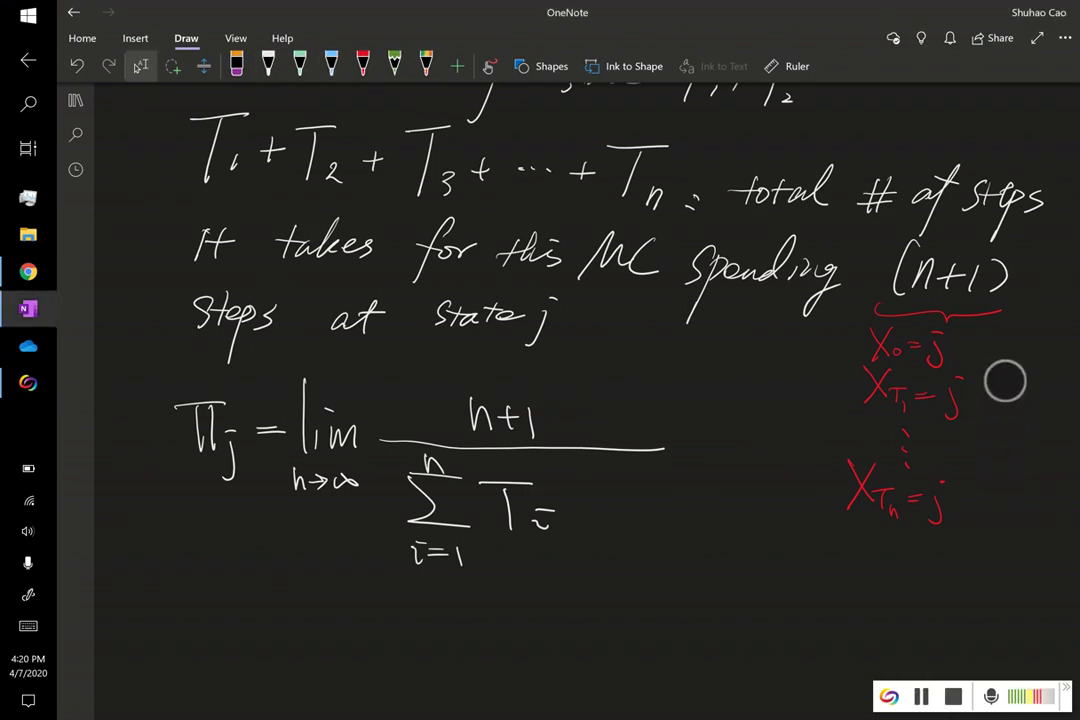
Beside the π_j limit fraction, write 'T_i = i.i.d.' in white ink
scroll(1022, 470, down, 5)
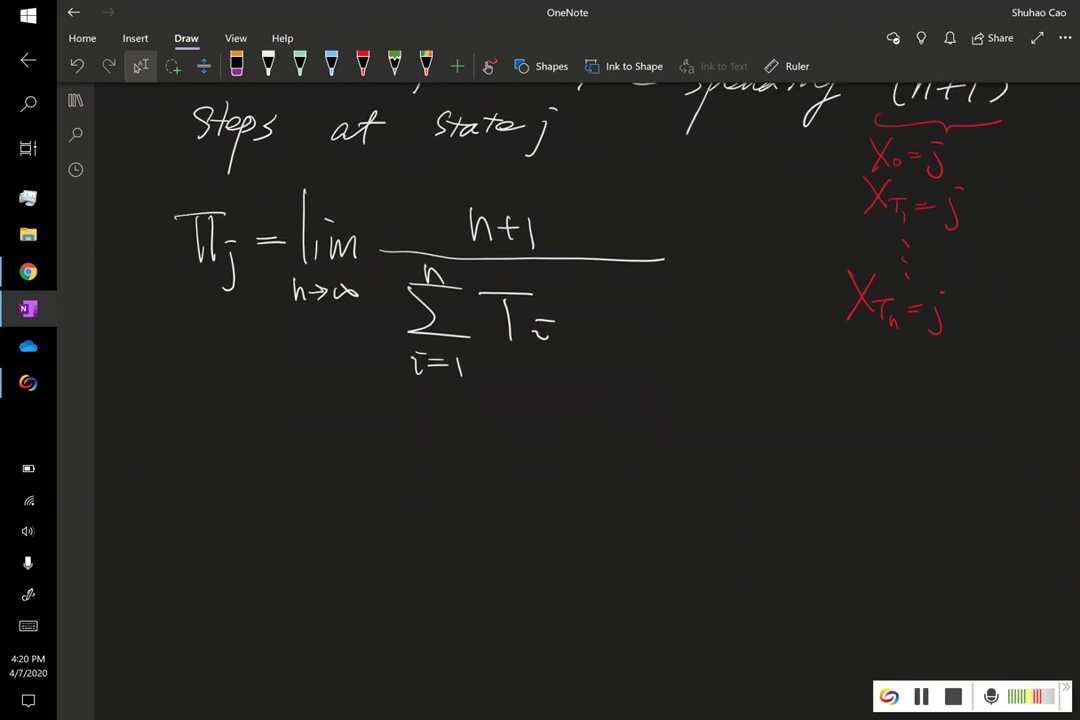
click(268, 65)
mouse_move(729, 345)
mouse_down()
mouse_move(779, 345)
mouse_move(756, 401)
mouse_move(783, 398)
mouse_up()
mouse_move(852, 386)
mouse_down()
mouse_move(858, 404)
mouse_move(962, 400)
mouse_up()
click(872, 395)
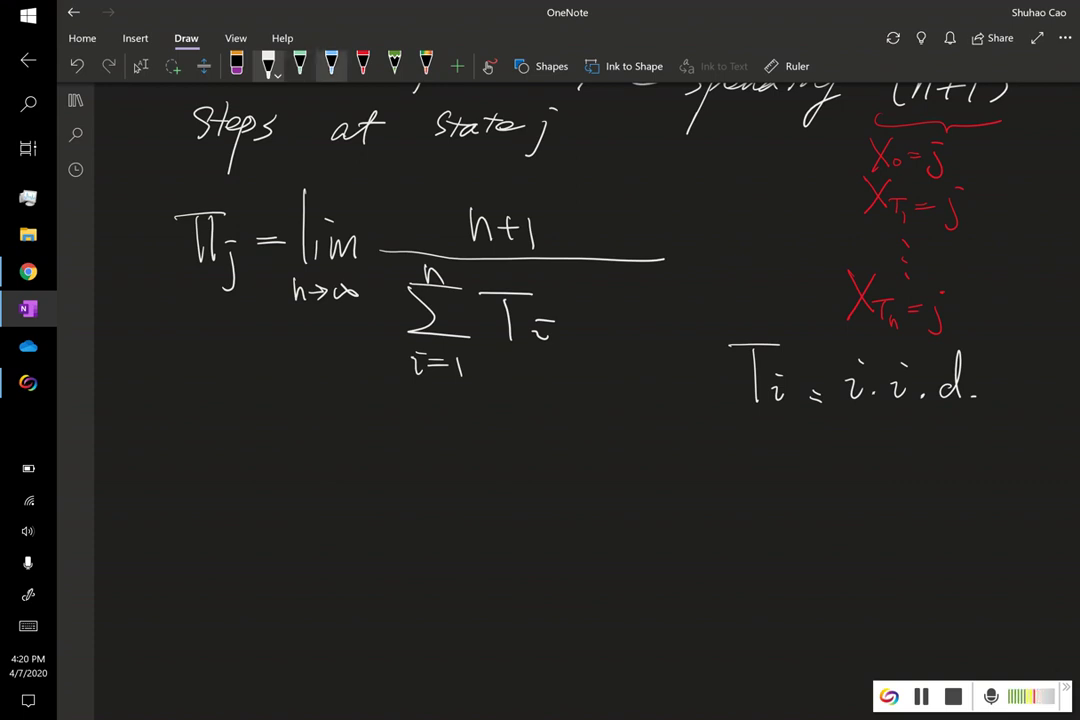
Below it, add the light-blue remark 'independency: MC is memoryless'
click(331, 65)
mouse_move(773, 440)
mouse_down()
mouse_move(774, 455)
mouse_move(791, 455)
mouse_up()
mouse_move(803, 446)
mouse_down()
mouse_move(805, 430)
mouse_move(827, 484)
mouse_move(851, 452)
mouse_up()
drag(854, 452, 903, 452)
drag(905, 452, 924, 455)
drag(931, 444, 921, 485)
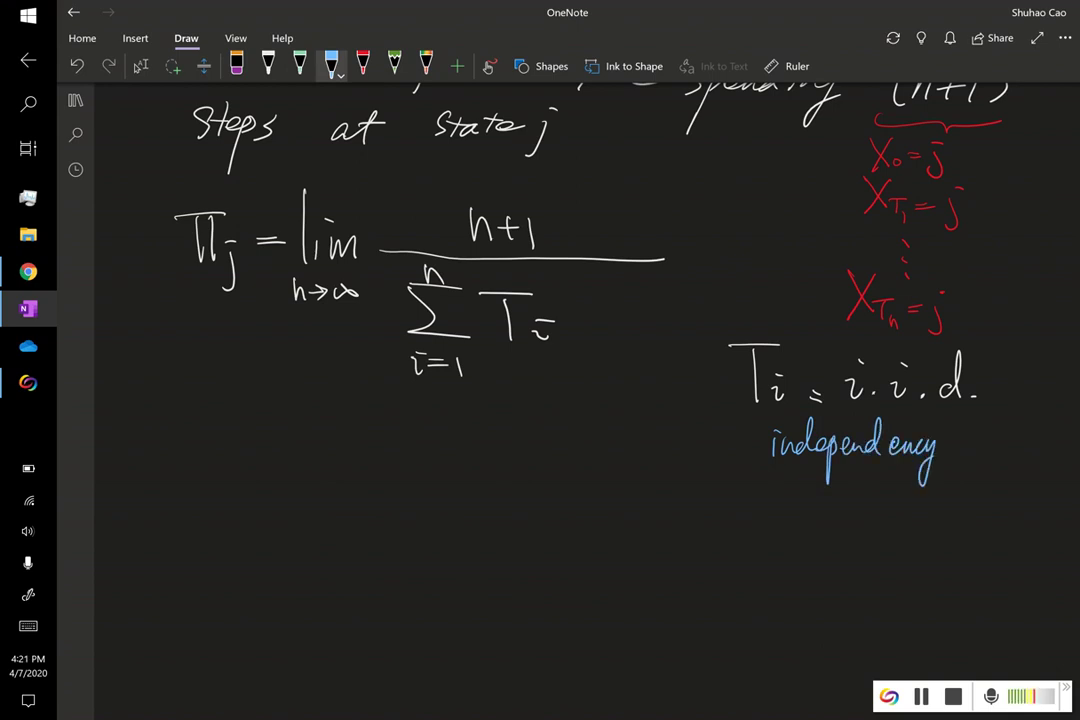
drag(955, 448, 955, 449)
mouse_move(955, 457)
mouse_down()
mouse_move(1019, 459)
mouse_move(986, 492)
mouse_move(1030, 488)
mouse_move(1024, 517)
mouse_up()
drag(1034, 478, 1048, 493)
drag(1052, 487, 1055, 494)
drag(1060, 487, 1064, 494)
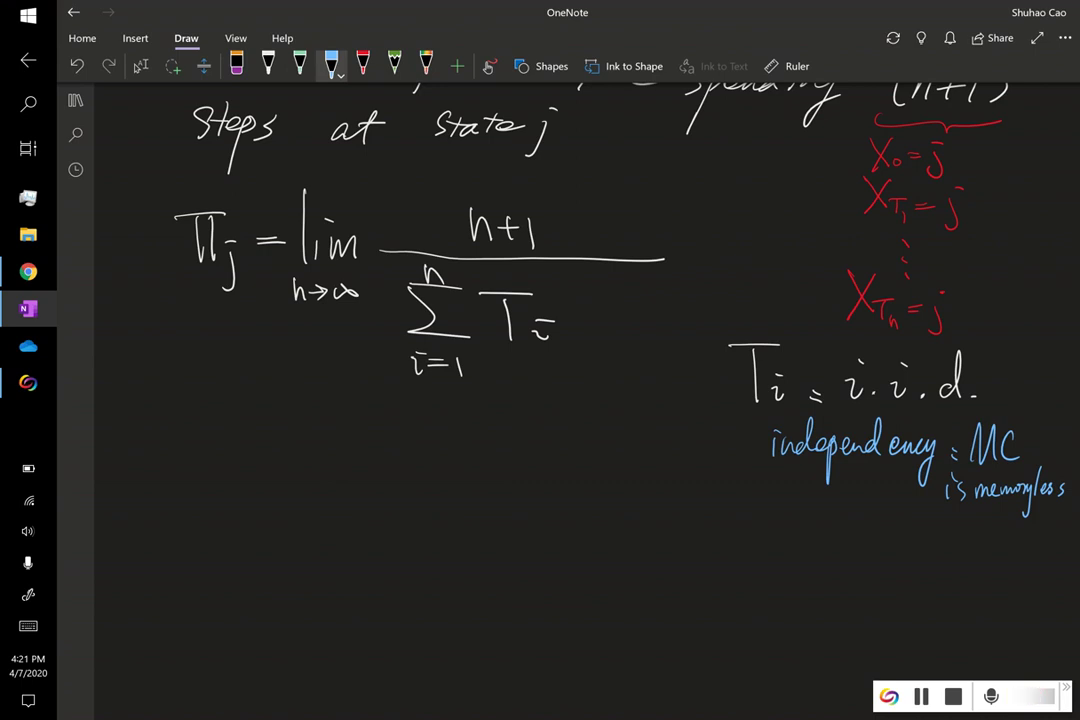
scroll(1035, 293, down, 1)
scroll(1035, 293, down, 3)
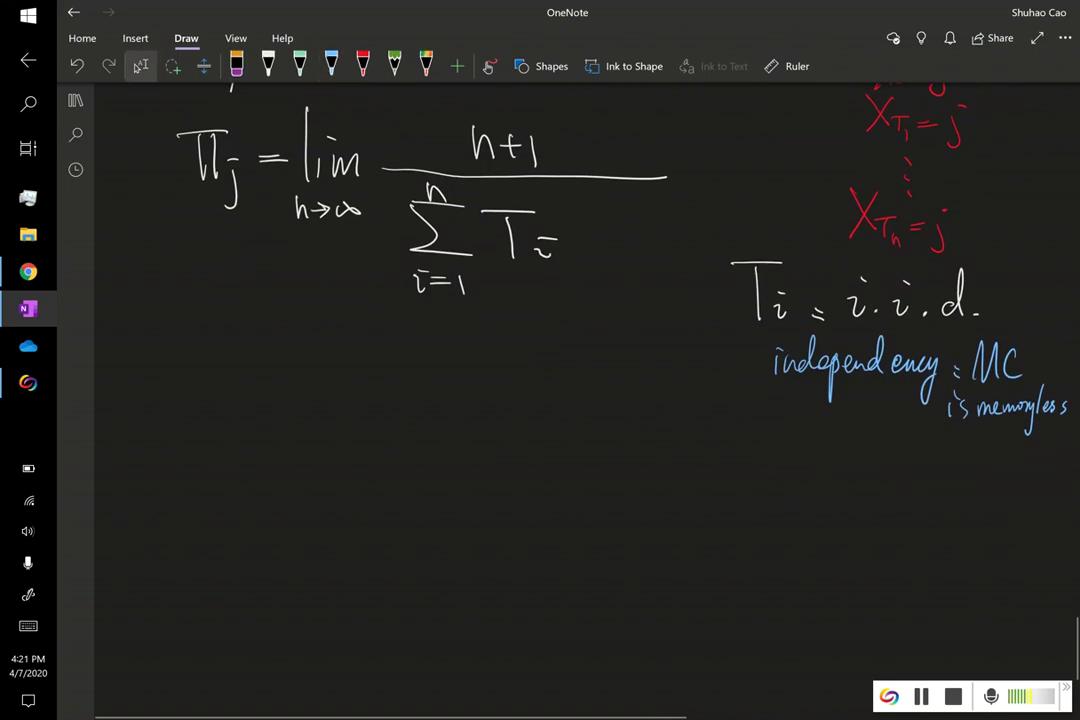
Write 'E[T_i] =' in white below the memoryless remark
click(268, 65)
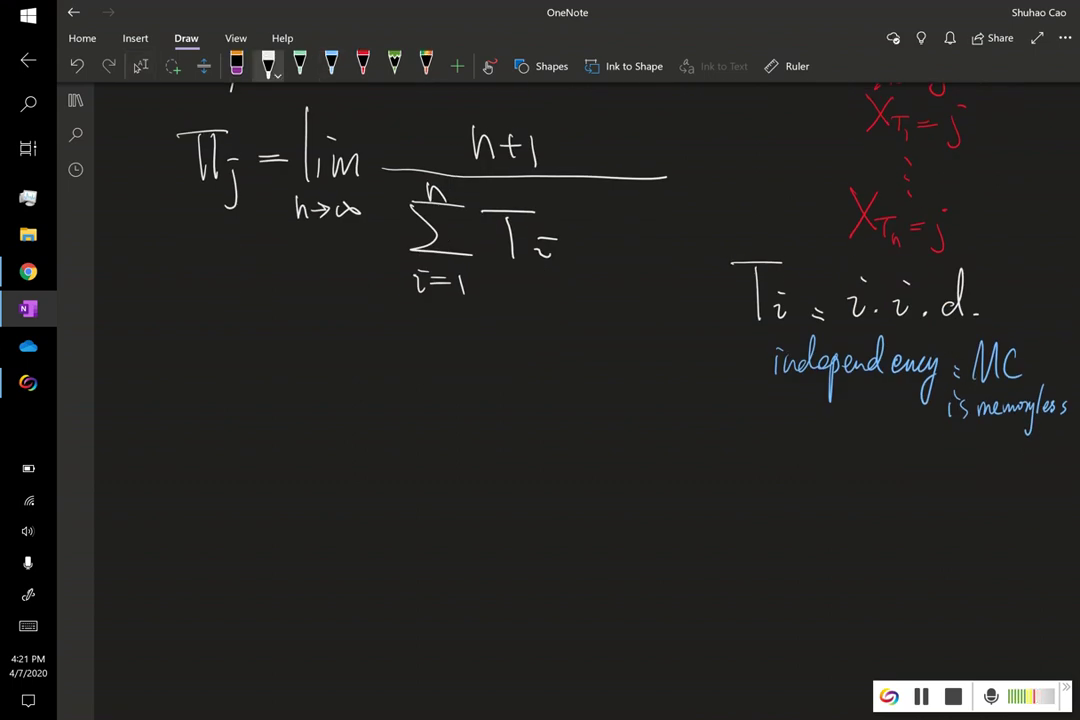
mouse_move(797, 436)
mouse_down()
mouse_move(820, 478)
mouse_move(816, 457)
mouse_up()
mouse_move(797, 436)
mouse_down()
mouse_move(831, 441)
mouse_move(845, 485)
mouse_up()
drag(850, 441, 873, 441)
mouse_move(861, 442)
mouse_down()
mouse_move(861, 482)
mouse_move(898, 489)
mouse_up()
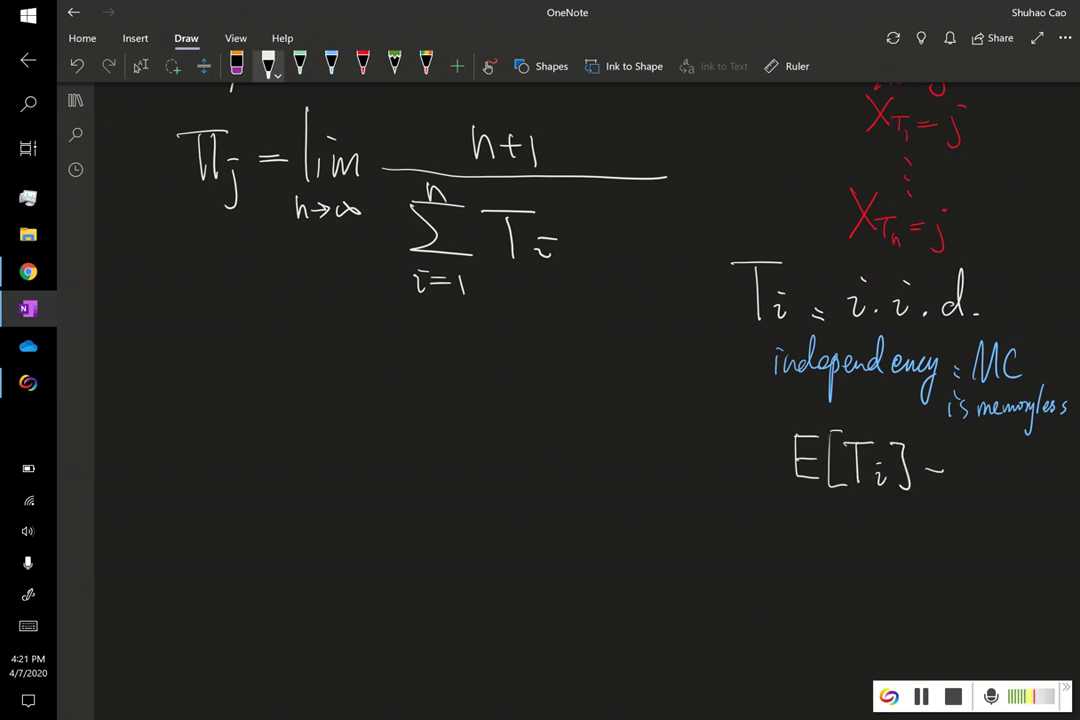
drag(925, 477, 945, 477)
Circle m_j in its earlier definition further up the page, then return to the new line
scroll(1049, 378, up, 10)
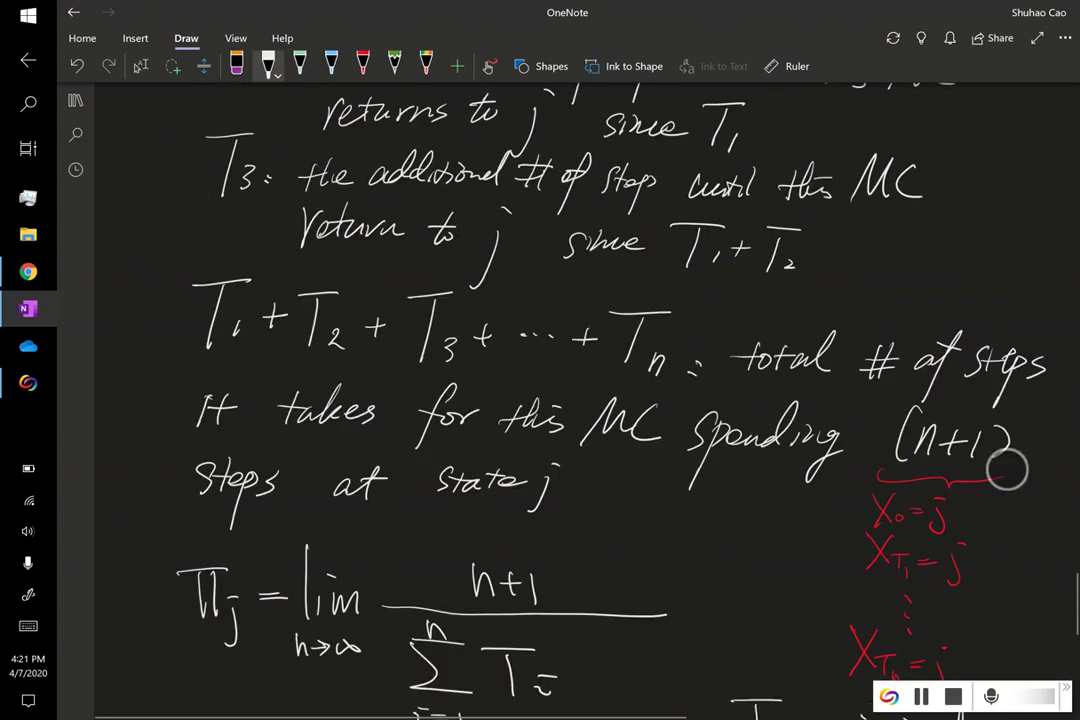
scroll(1001, 464, up, 10)
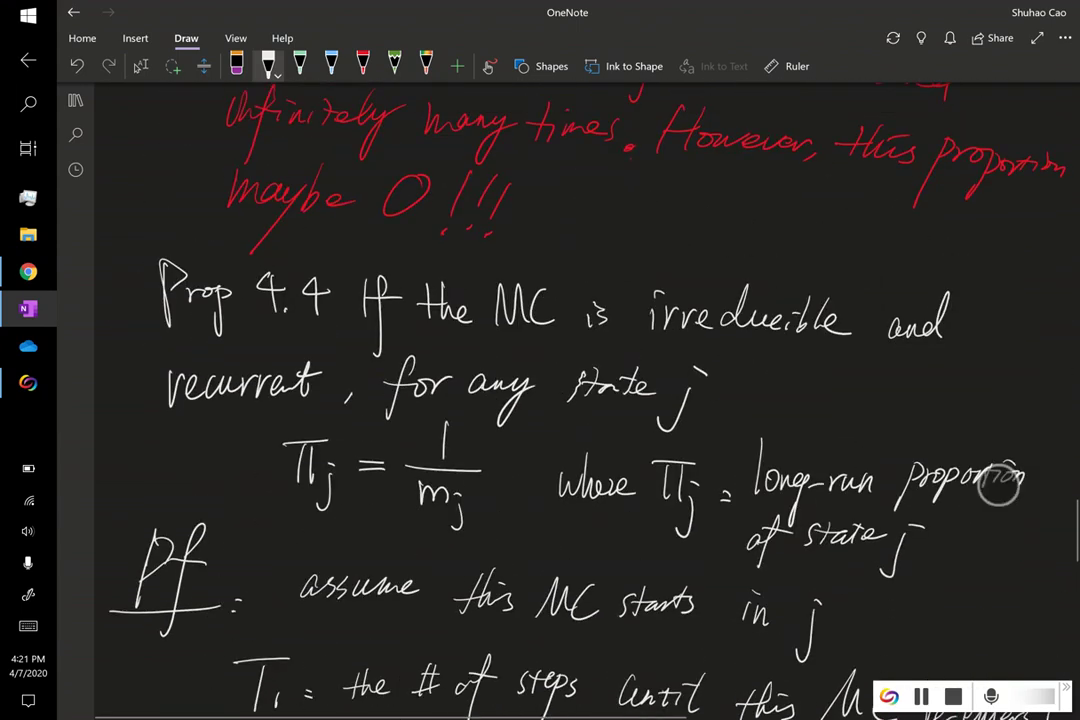
scroll(1001, 464, up, 10)
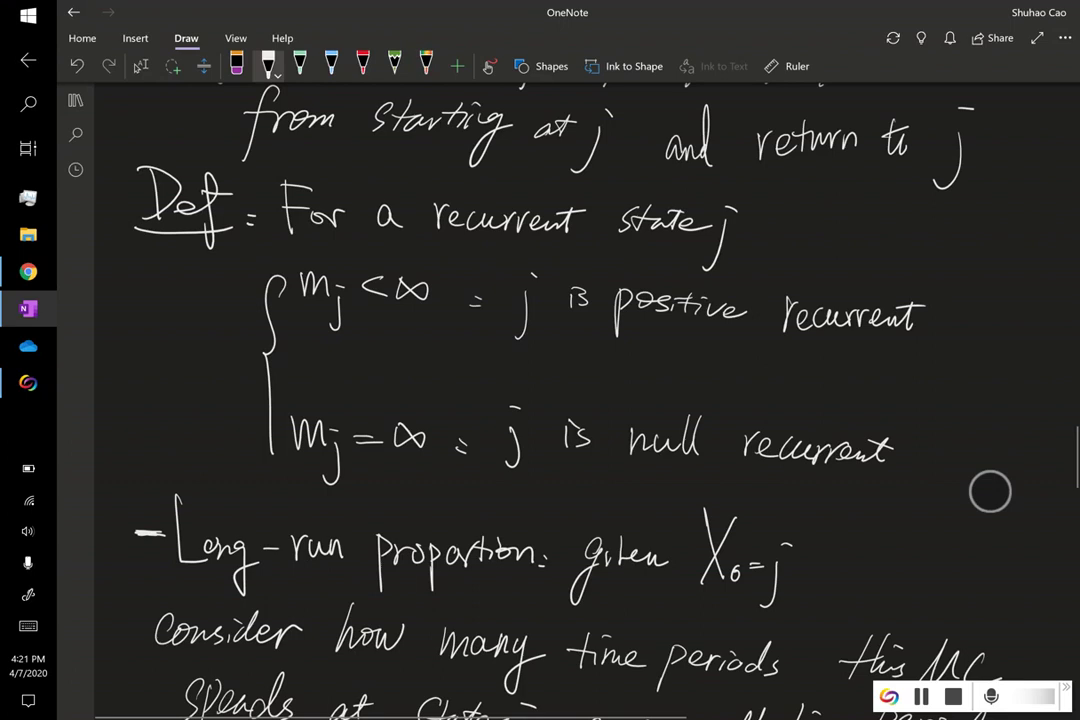
scroll(976, 547, up, 8)
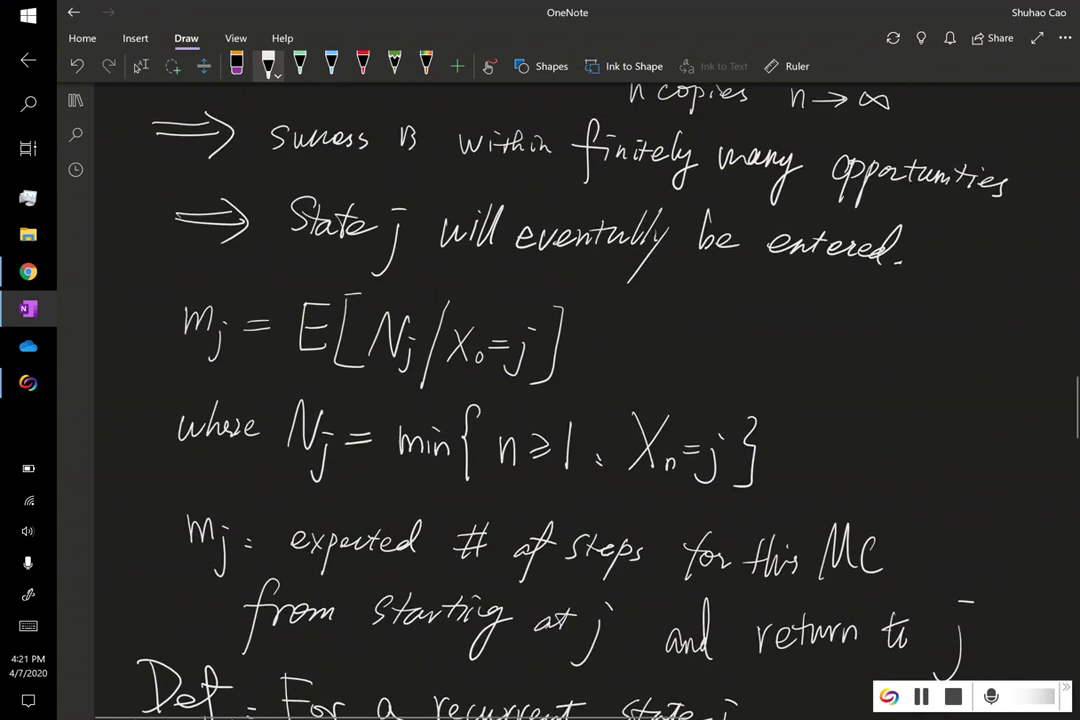
mouse_move(212, 280)
mouse_down()
mouse_move(152, 355)
mouse_move(225, 283)
mouse_up()
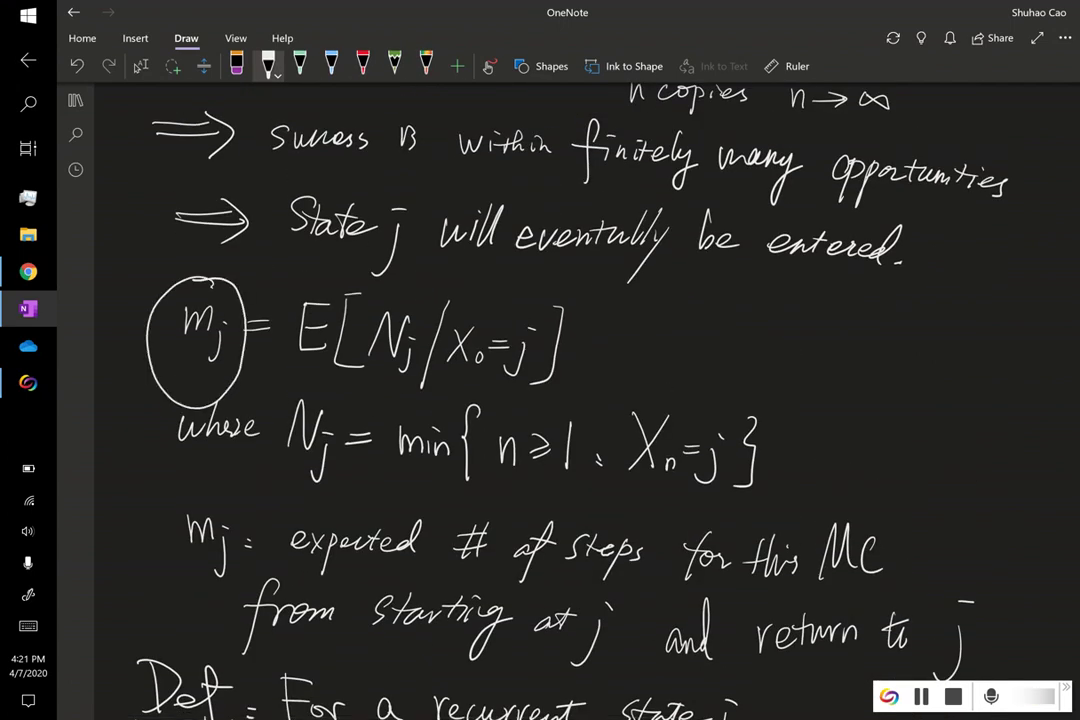
scroll(580, 400, down, 20)
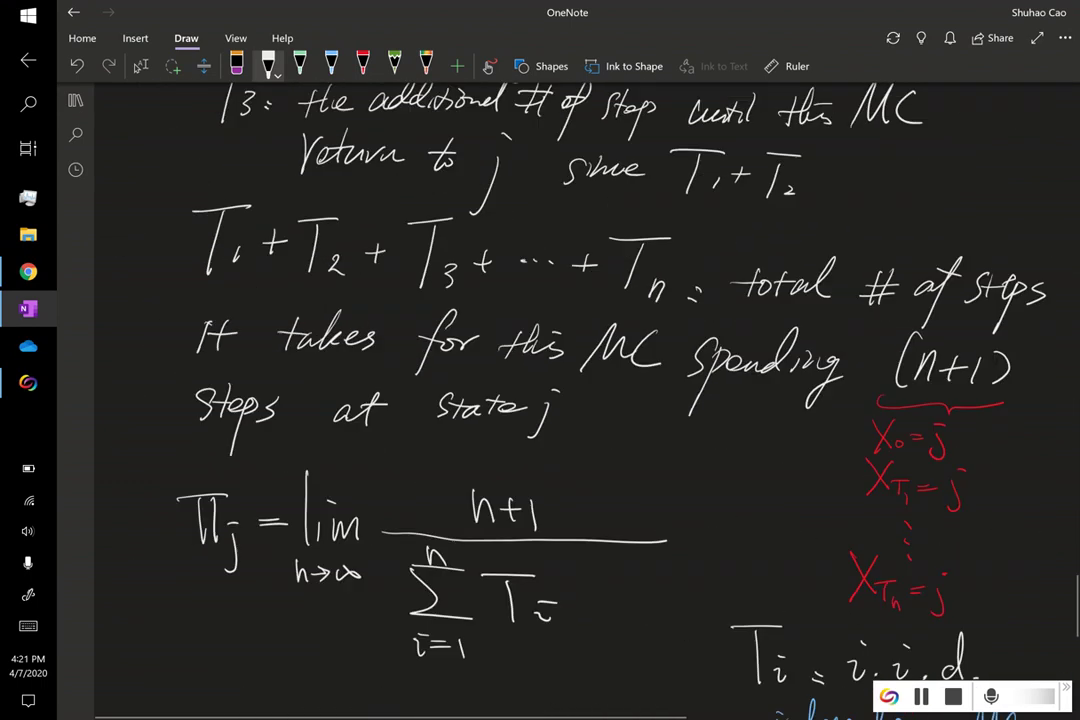
scroll(580, 400, down, 10)
scroll(1005, 559, up, 6)
scroll(995, 557, down, 1)
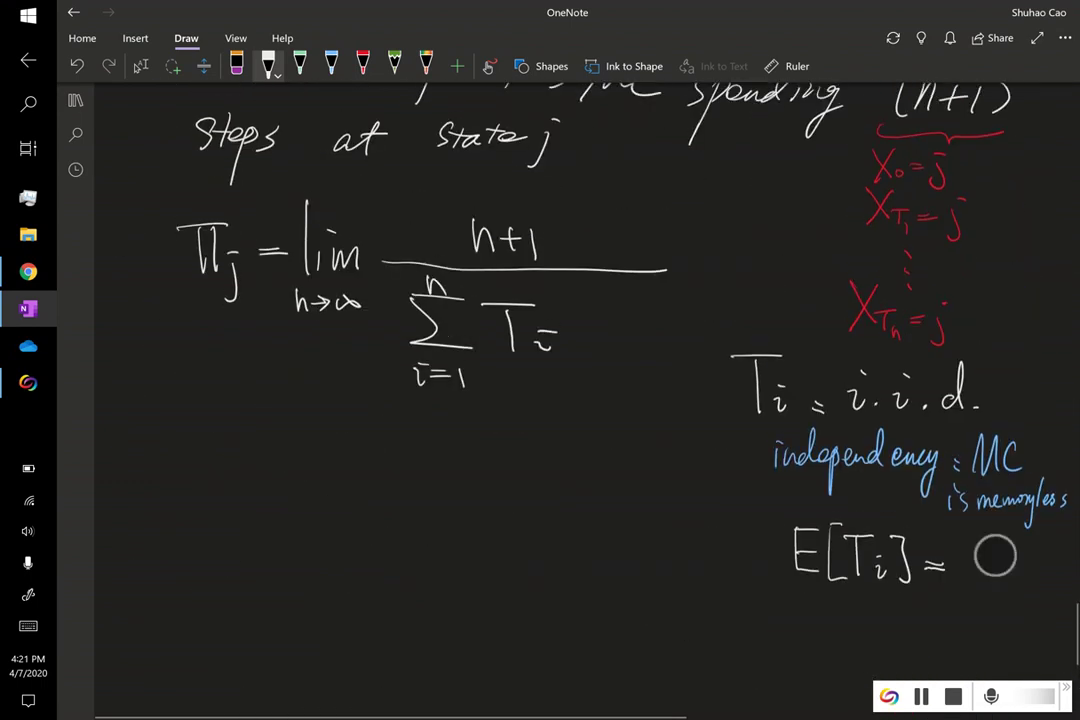
scroll(995, 557, down, 1)
Write m_j after 'E[T_i] =' and begin 'for i = 1, …' underneath
mouse_move(955, 536)
mouse_down()
mouse_move(977, 537)
mouse_move(973, 576)
mouse_up()
click(990, 515)
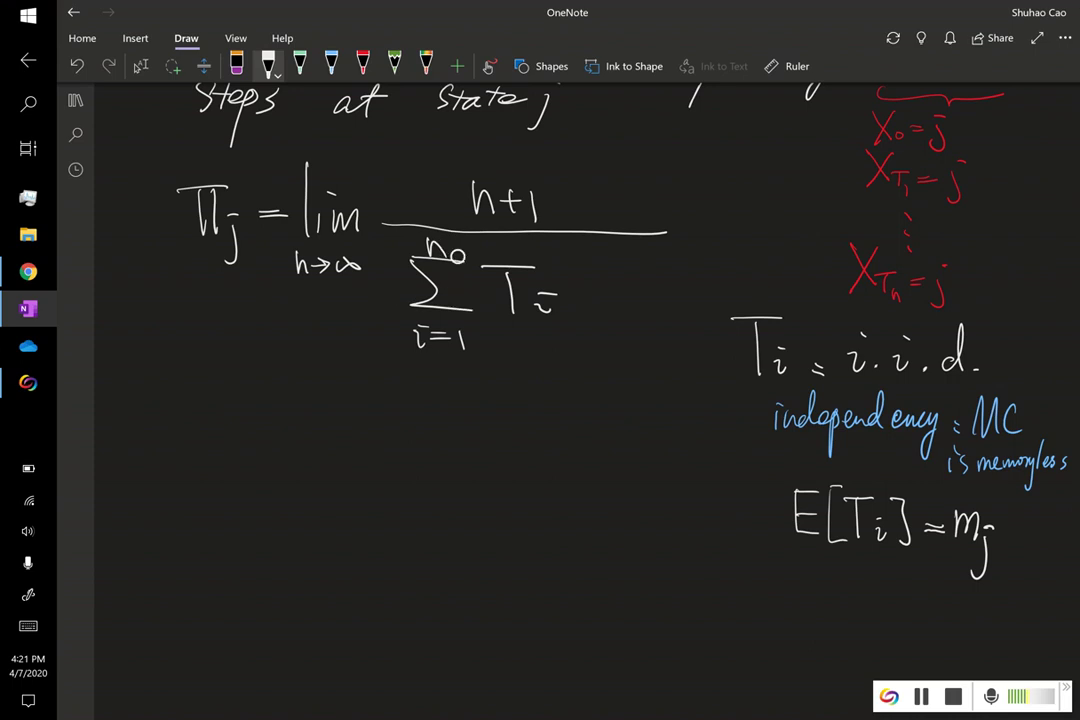
scroll(1006, 486, down, 3)
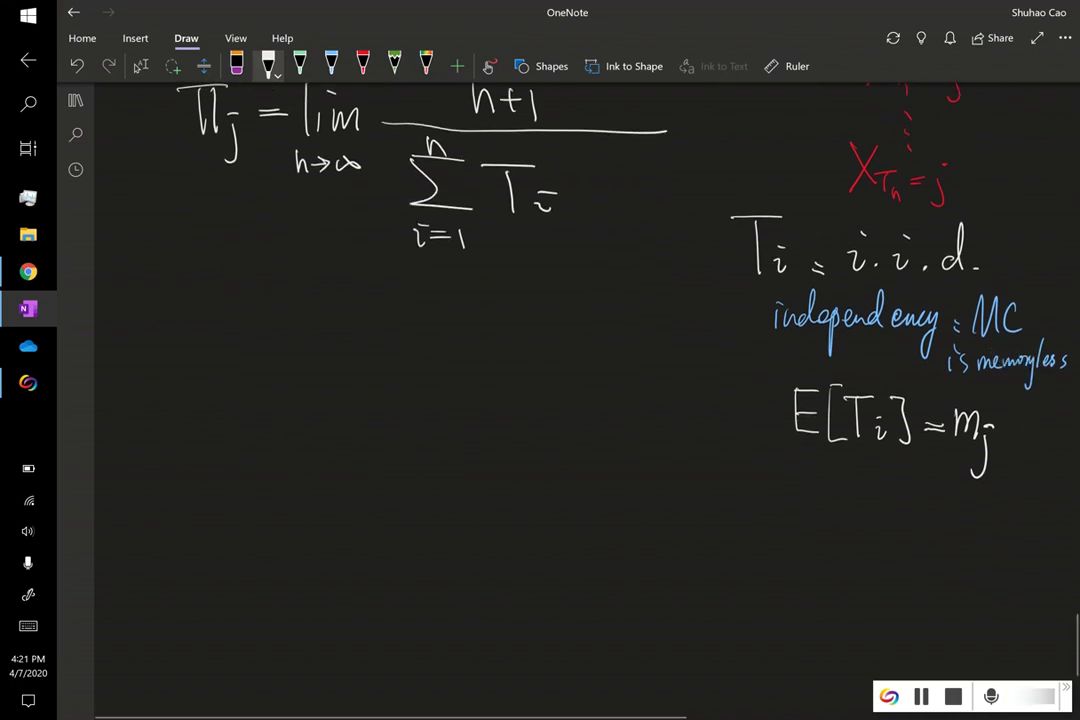
drag(840, 450, 828, 505)
drag(816, 476, 842, 474)
mouse_move(858, 472)
mouse_down()
mouse_move(880, 472)
mouse_move(890, 490)
mouse_up()
drag(889, 463, 912, 476)
drag(901, 484, 913, 483)
drag(916, 470, 918, 493)
drag(933, 486, 990, 495)
Finish the range as 'i = 1, …, n' and start a new '= lim n→∞' line below
drag(999, 482, 1013, 497)
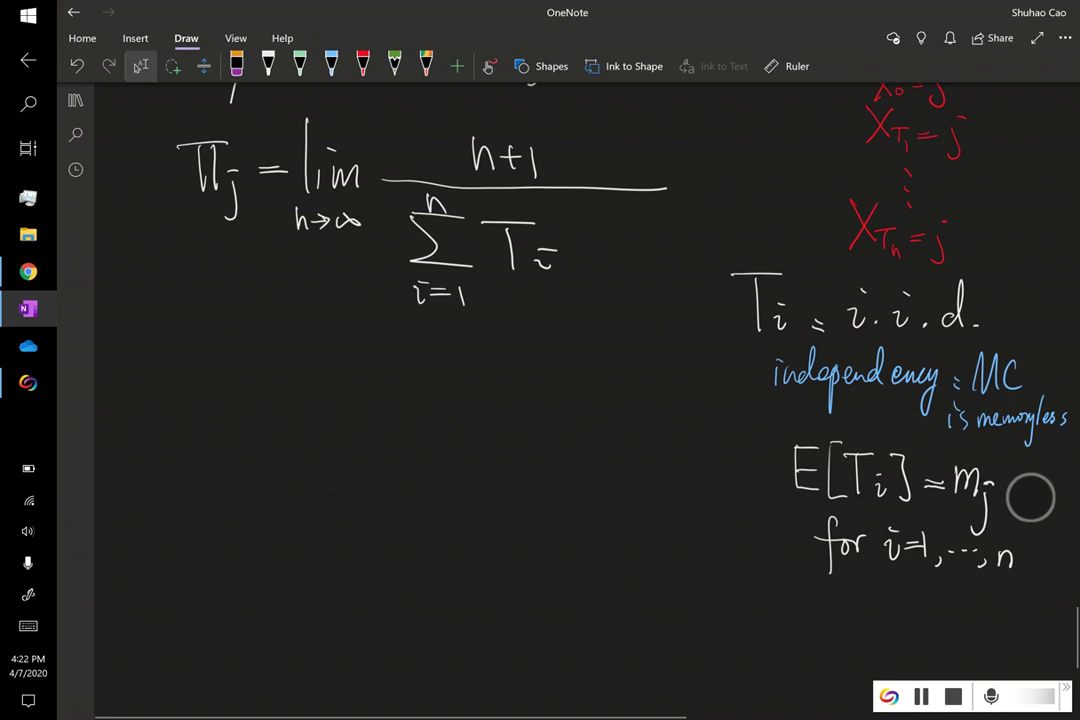
scroll(1030, 497, up, 1)
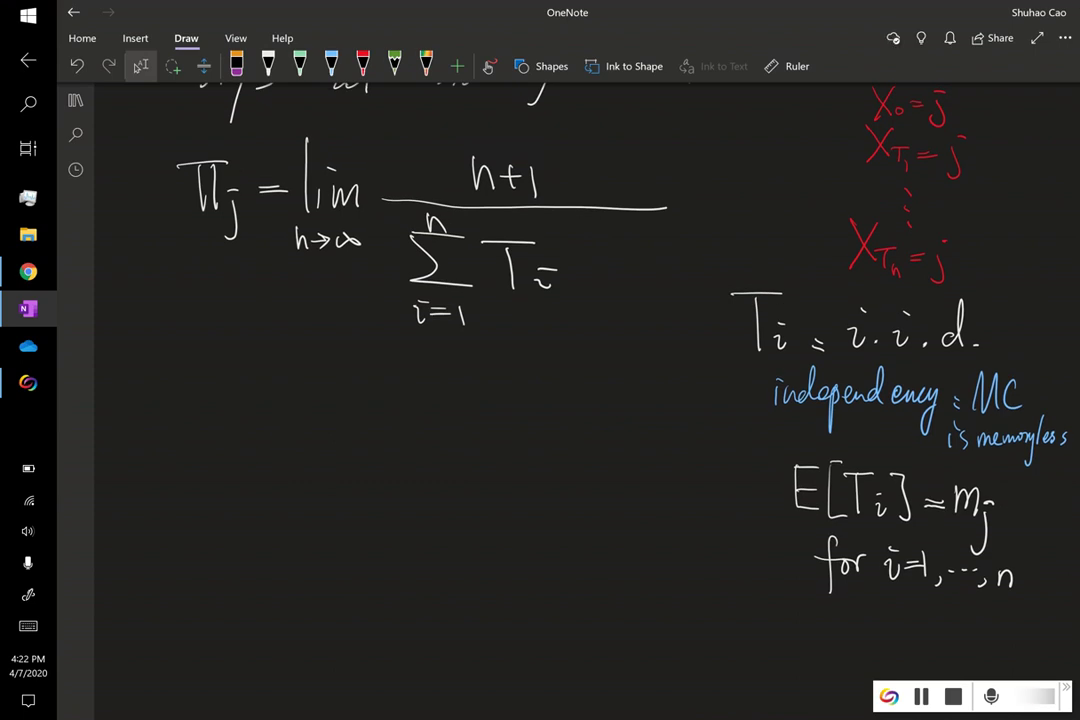
click(268, 65)
mouse_move(183, 393)
mouse_down()
mouse_move(216, 391)
mouse_move(220, 405)
mouse_up()
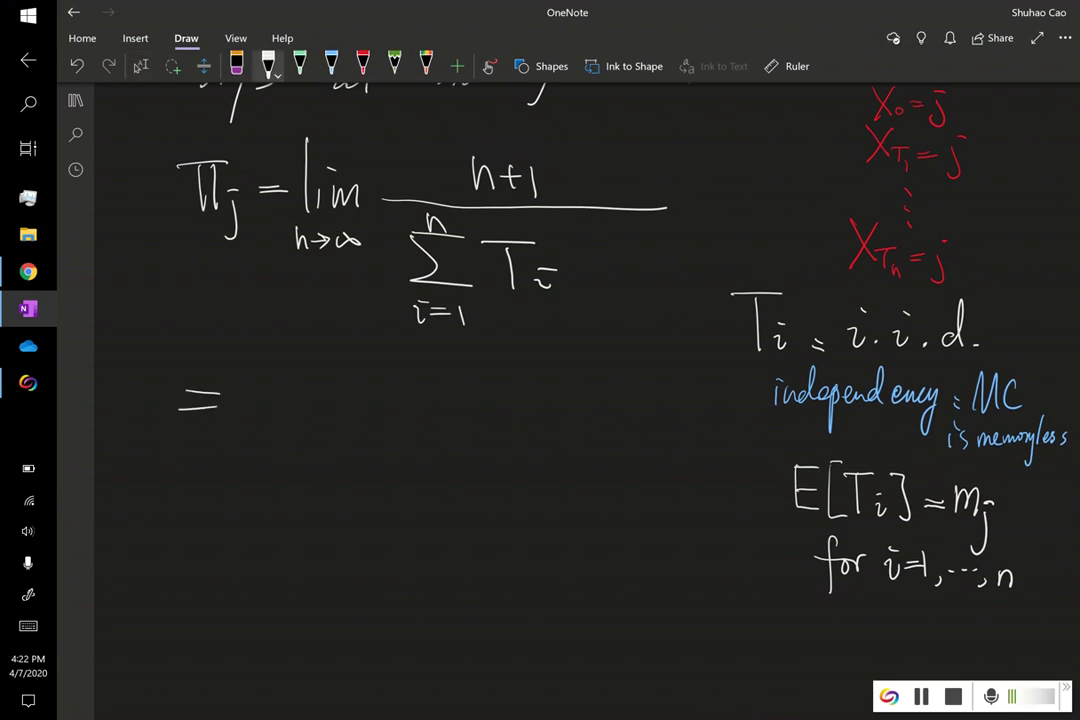
drag(240, 352, 243, 430)
mouse_move(256, 392)
mouse_down()
mouse_move(257, 430)
mouse_move(305, 432)
mouse_up()
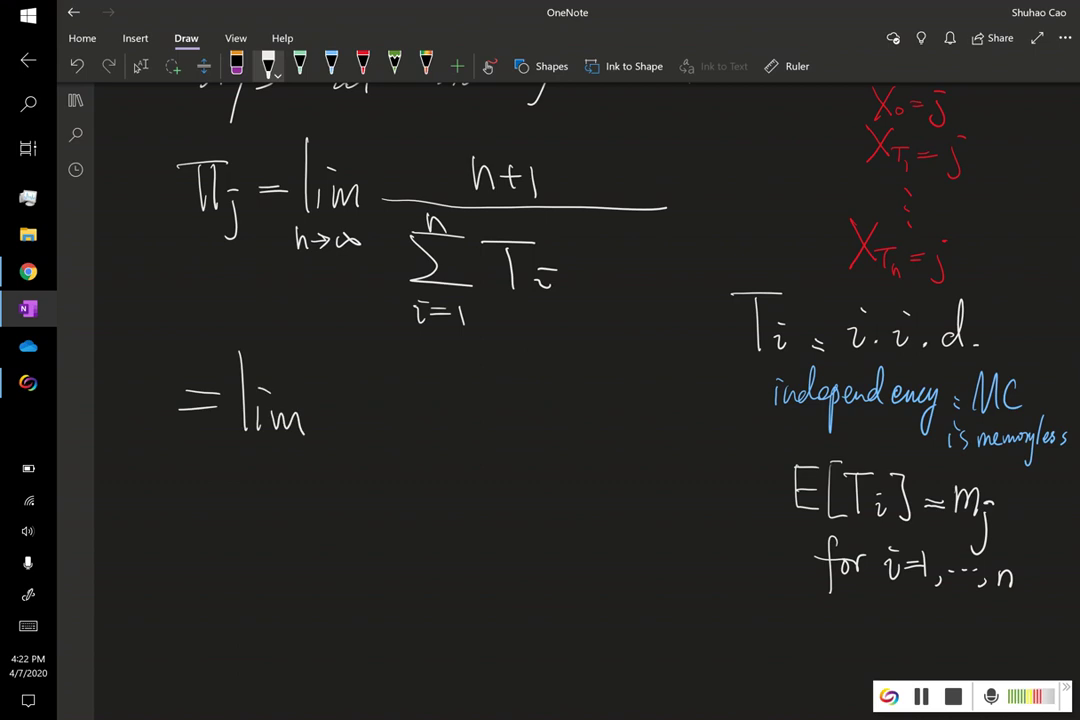
mouse_move(243, 477)
mouse_down()
mouse_move(306, 475)
mouse_move(455, 433)
mouse_move(522, 433)
mouse_up()
Complete the limit as ((n+1)/n) over (Σ_{i=1}^{n} T_i / n)
mouse_move(412, 461)
mouse_down()
mouse_move(375, 461)
mouse_move(415, 503)
mouse_move(397, 455)
mouse_up()
mouse_move(364, 524)
mouse_down()
mouse_move(369, 537)
mouse_move(390, 530)
mouse_up()
drag(396, 518, 402, 535)
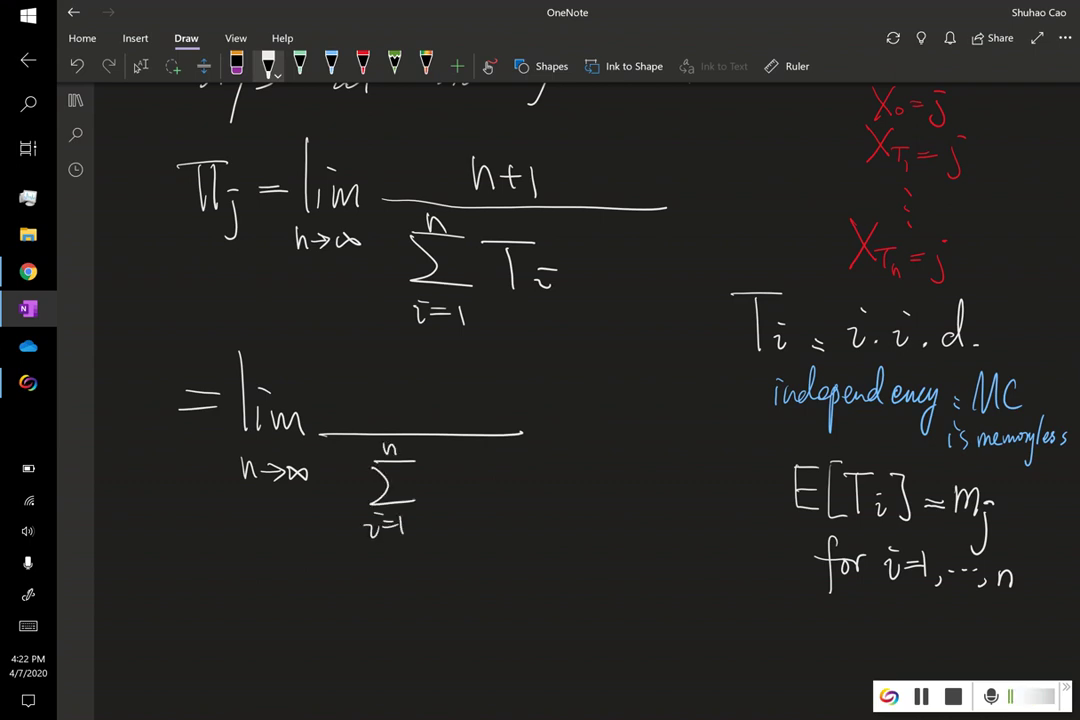
mouse_move(439, 452)
mouse_down()
mouse_move(470, 445)
mouse_move(457, 455)
mouse_move(458, 488)
mouse_up()
mouse_move(474, 474)
mouse_down()
mouse_move(521, 461)
mouse_move(391, 577)
mouse_up()
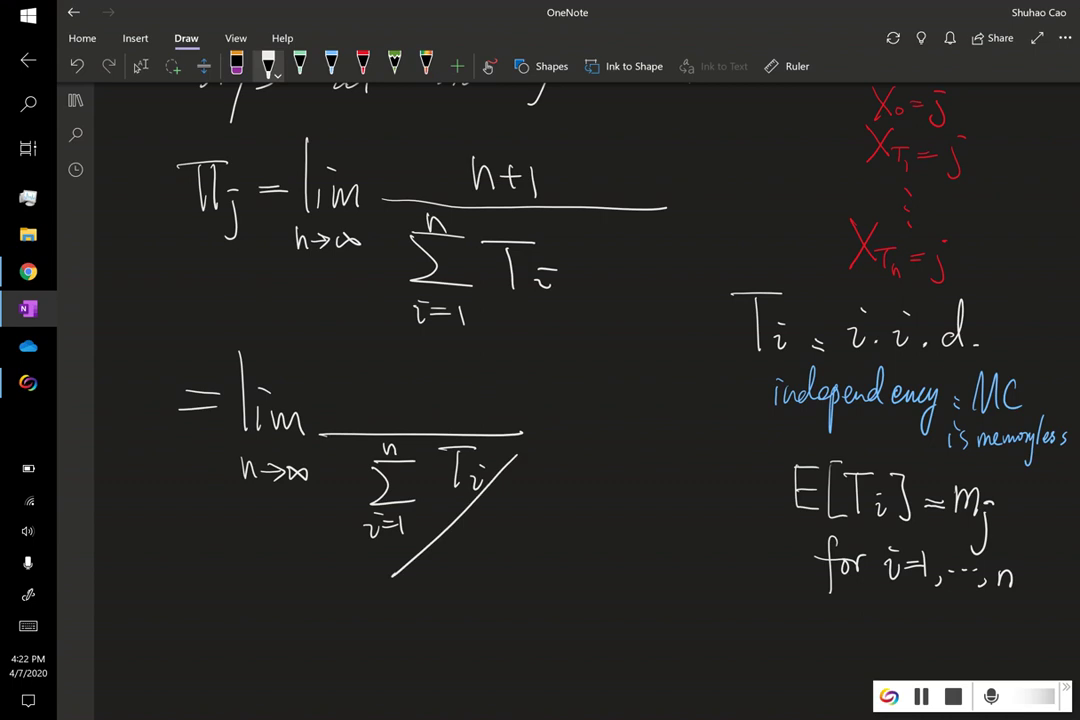
drag(520, 434, 548, 434)
drag(460, 552, 478, 548)
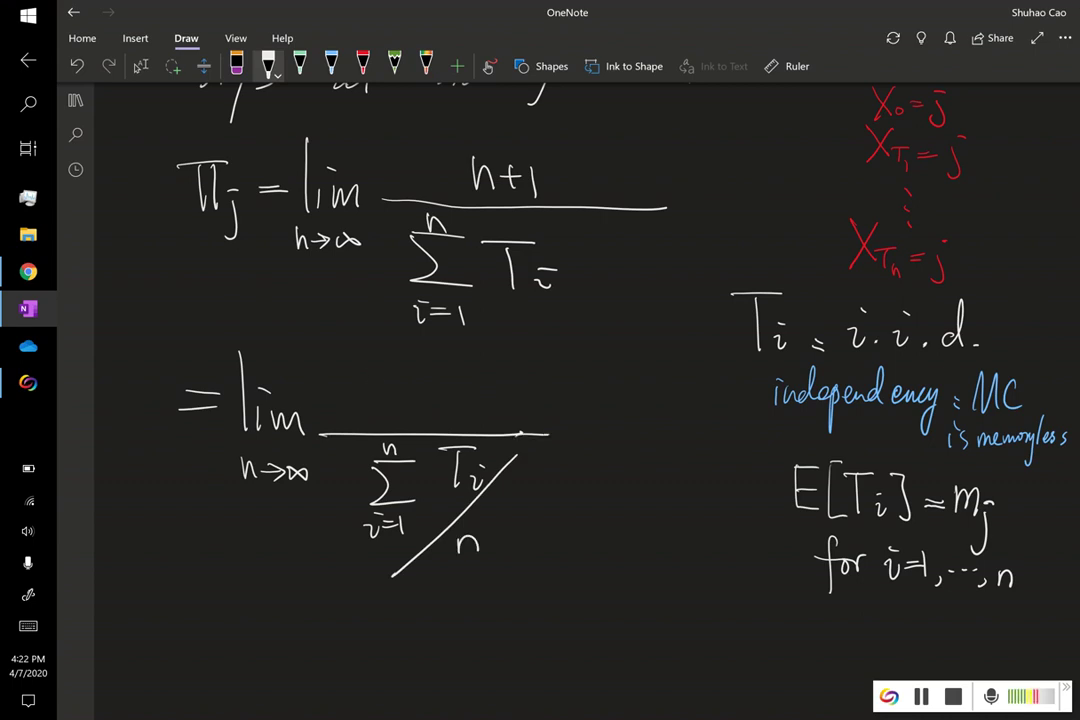
drag(372, 393, 404, 382)
mouse_move(397, 374)
mouse_down()
mouse_move(397, 391)
mouse_move(412, 394)
mouse_up()
drag(463, 355, 398, 430)
mouse_move(437, 400)
mouse_down()
mouse_move(437, 418)
mouse_move(455, 418)
mouse_up()
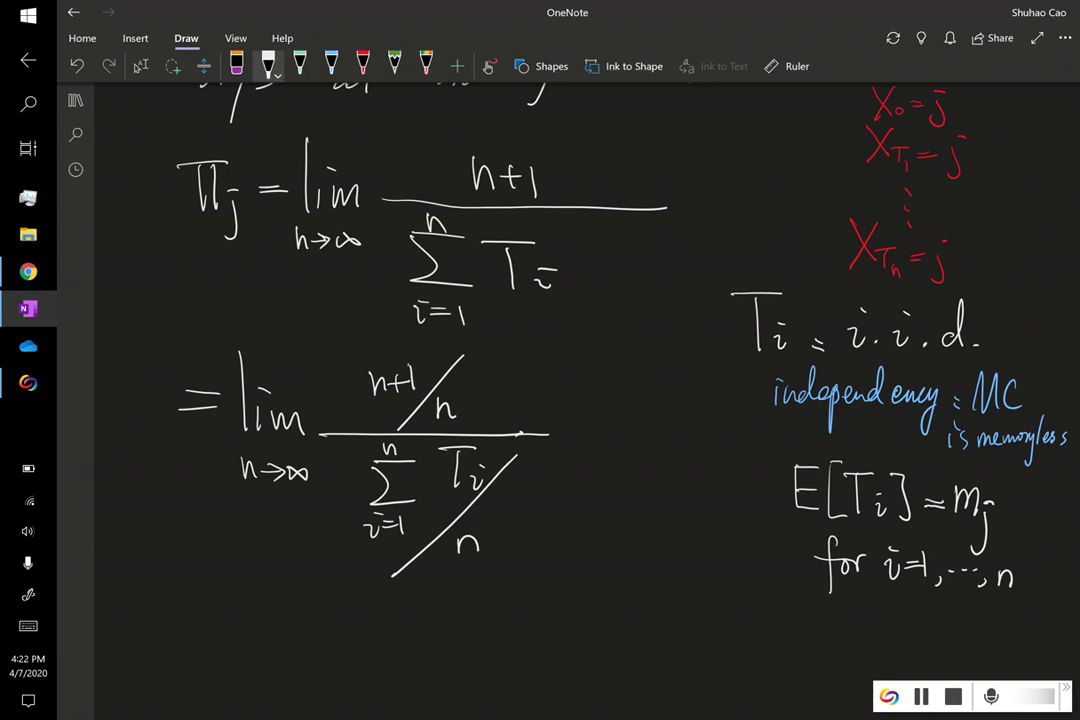
drag(694, 659, 689, 398)
key(alt+d)
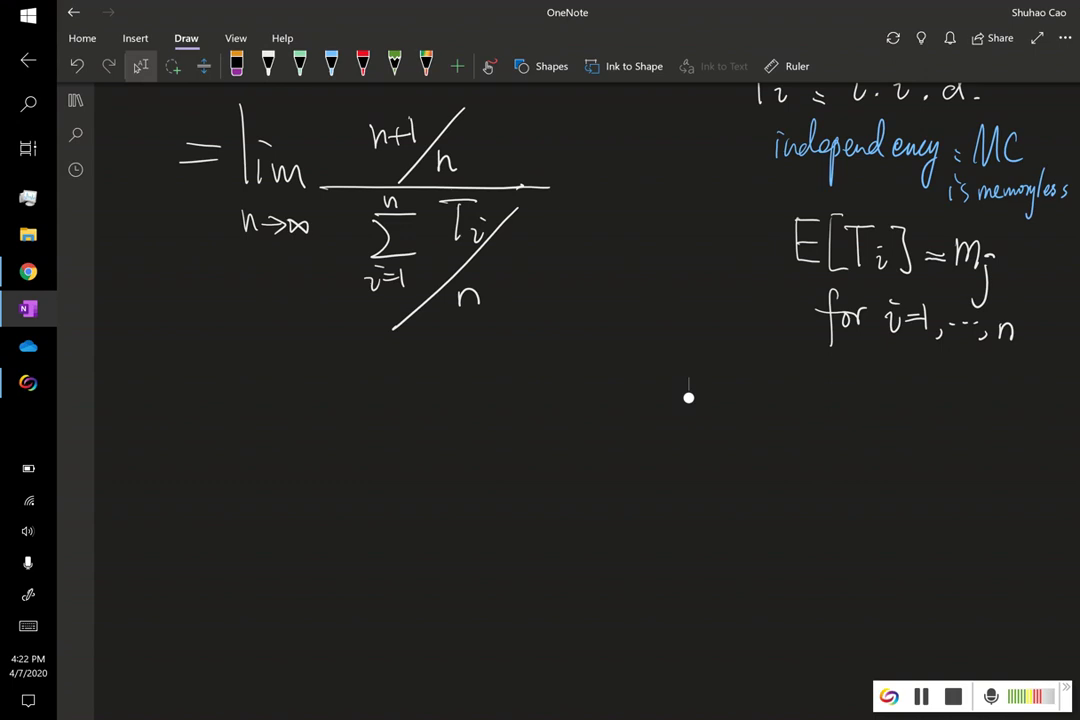
Write 'By SLLN' and below it the fraction Σ_{i=1}^{n} T_i / n
click(268, 65)
mouse_move(720, 364)
mouse_down()
mouse_move(718, 404)
mouse_move(741, 433)
mouse_up()
mouse_move(800, 374)
mouse_down()
mouse_move(781, 405)
mouse_move(843, 405)
mouse_move(877, 362)
mouse_up()
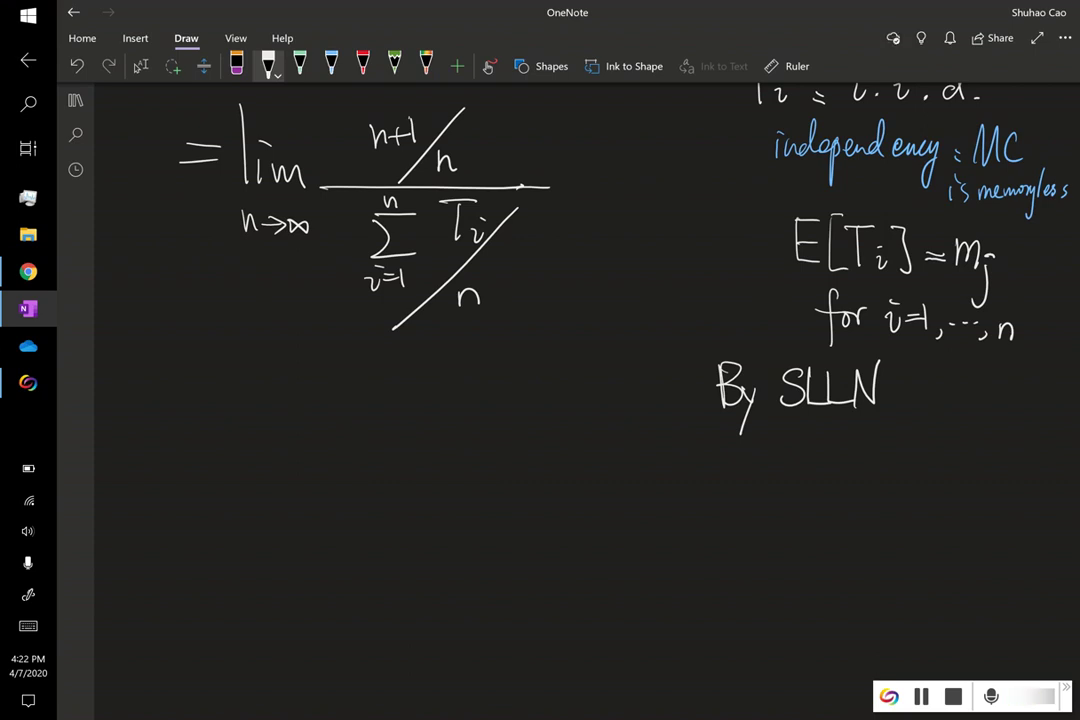
mouse_move(742, 453)
mouse_down()
mouse_move(784, 456)
mouse_move(784, 493)
mouse_move(755, 517)
mouse_up()
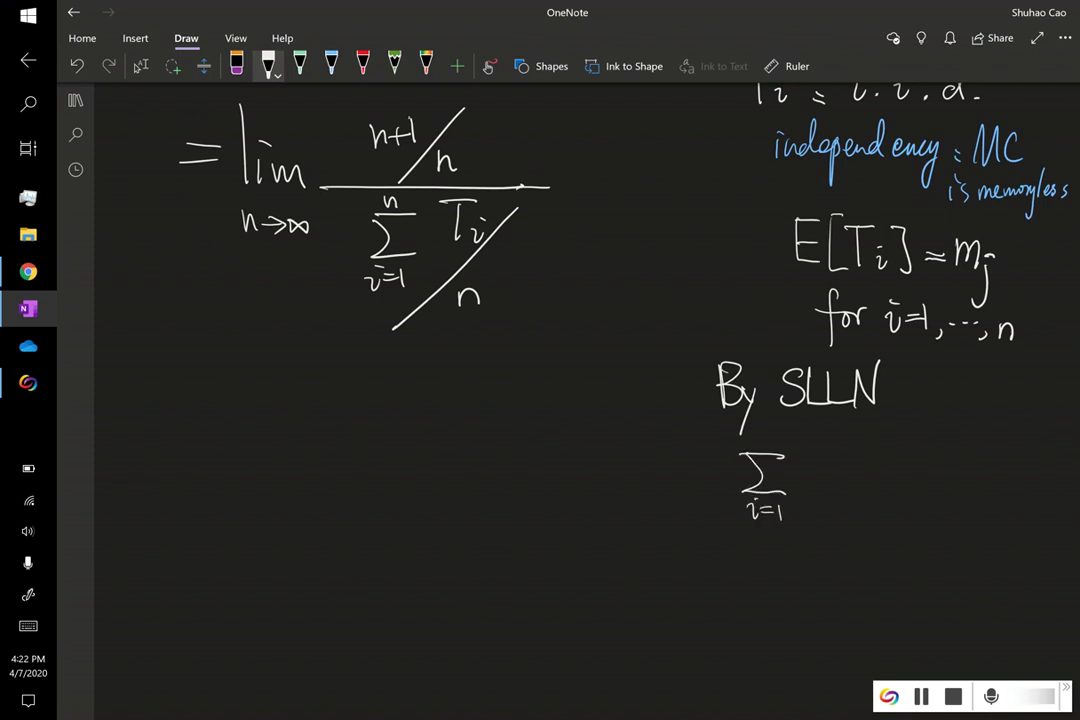
drag(757, 446, 814, 457)
mouse_move(804, 458)
mouse_down()
mouse_move(804, 492)
mouse_move(838, 491)
mouse_up()
click(831, 466)
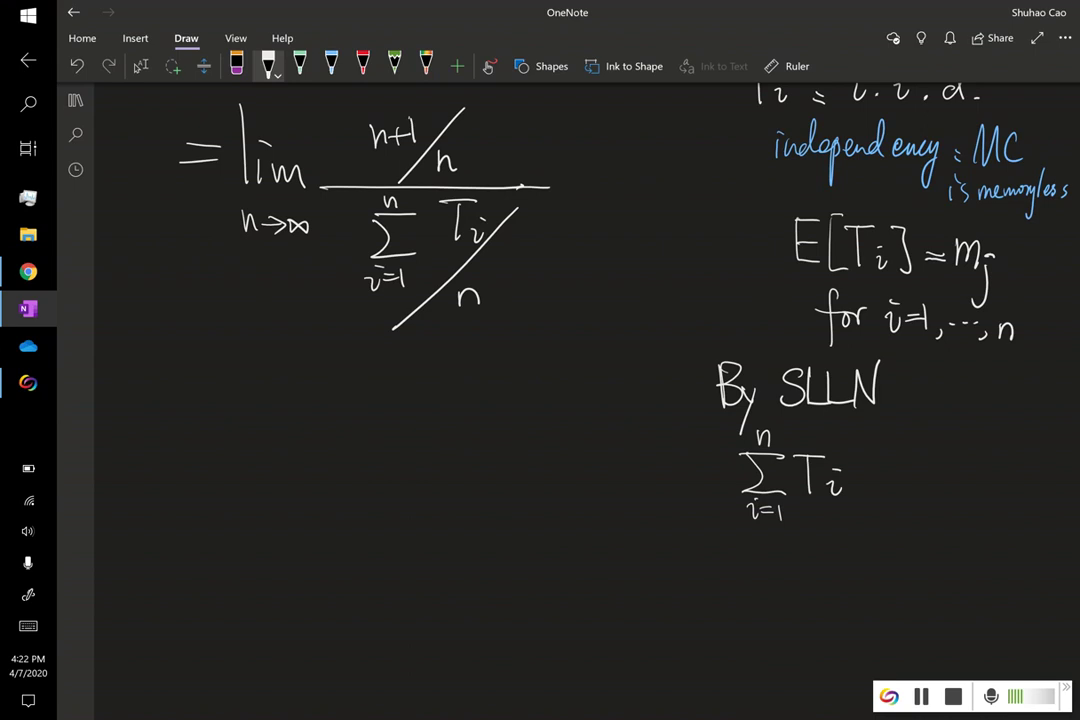
drag(724, 531, 858, 540)
drag(789, 572, 805, 573)
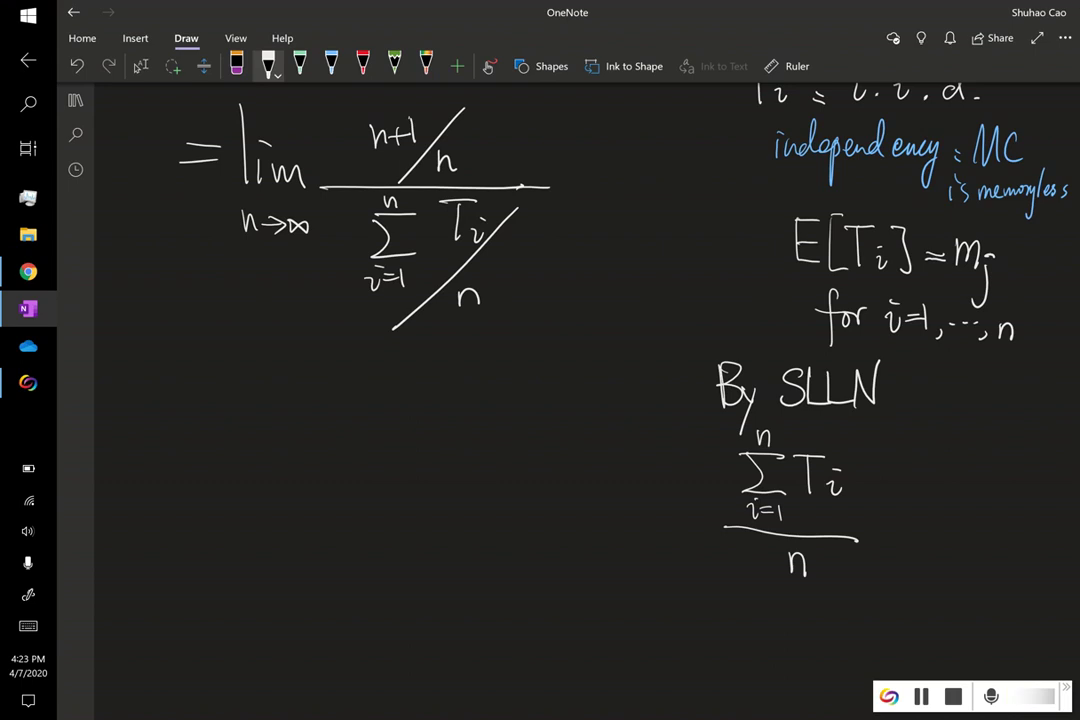
Complete it with '→ m_j as n→∞ with prob 1' and add a period after 'By SLLN'
mouse_move(880, 533)
mouse_down()
mouse_move(947, 535)
mouse_move(948, 558)
mouse_up()
click(957, 523)
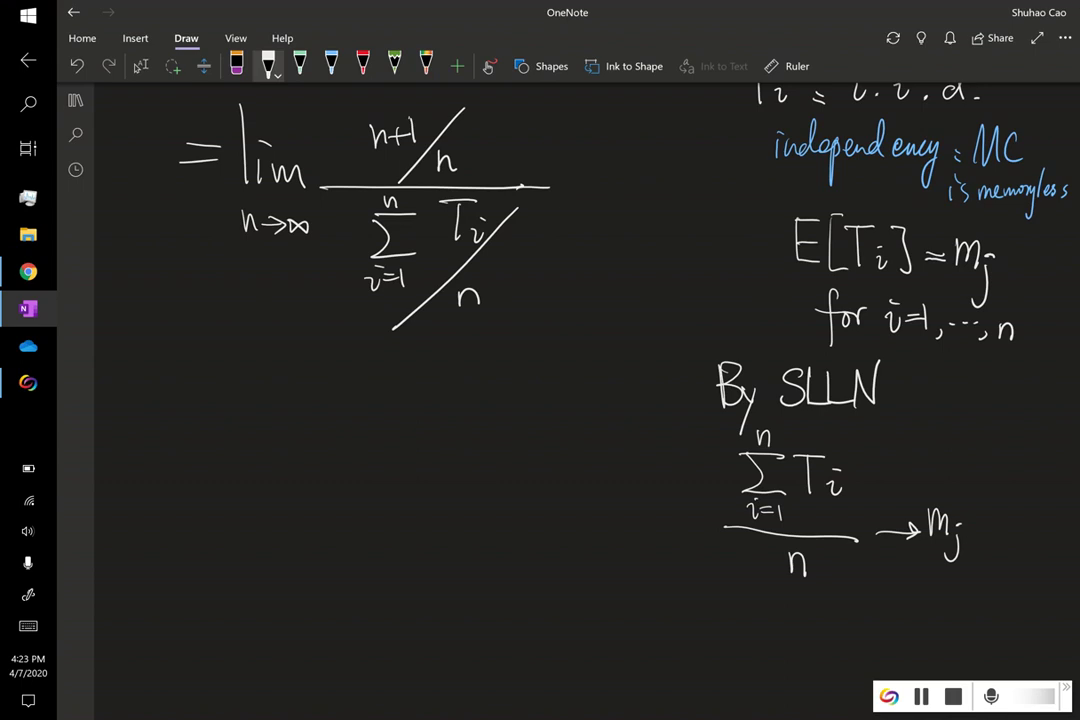
drag(996, 526, 1001, 538)
mouse_move(1016, 519)
mouse_down()
mouse_move(1016, 540)
mouse_move(1046, 531)
mouse_up()
mouse_move(1040, 526)
mouse_down()
mouse_move(1041, 537)
mouse_move(1068, 530)
mouse_up()
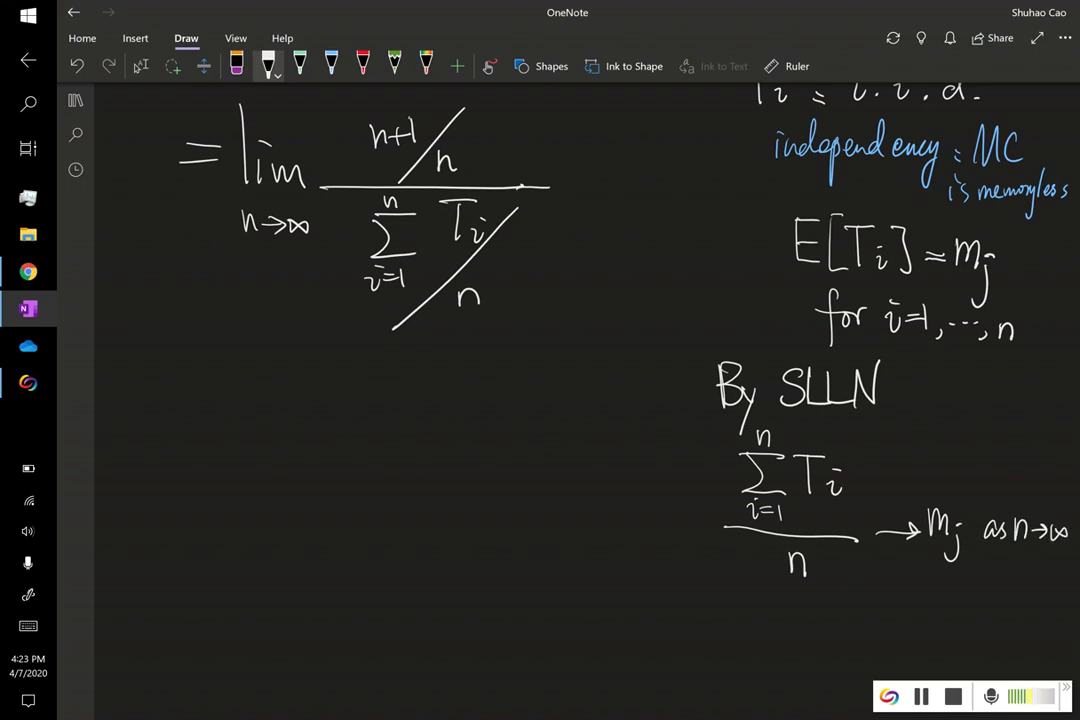
drag(851, 588, 880, 602)
mouse_move(886, 585)
mouse_down()
mouse_move(917, 630)
mouse_move(934, 600)
mouse_up()
mouse_move(938, 592)
mouse_down()
mouse_move(974, 607)
mouse_move(1008, 581)
mouse_move(1015, 613)
mouse_up()
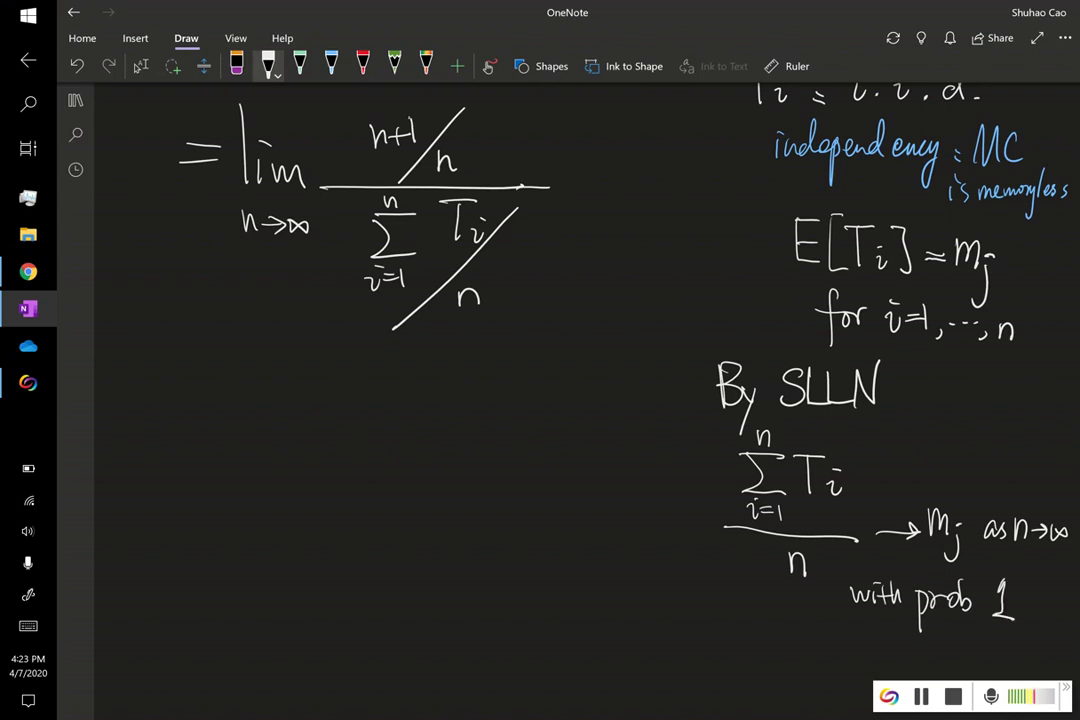
click(900, 401)
Write a new line '= (lim_{n→∞} (n+1)/n) / m_j' below the limit
drag(158, 421, 199, 428)
mouse_move(227, 366)
mouse_down()
mouse_move(235, 447)
mouse_move(295, 438)
mouse_up()
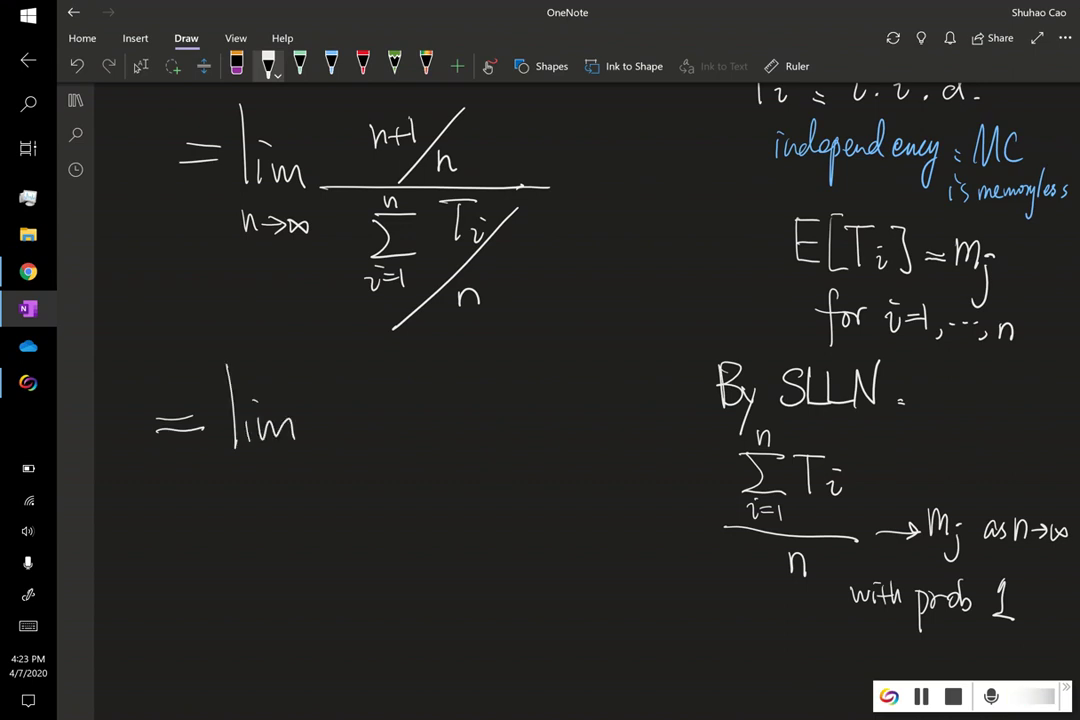
drag(232, 482, 273, 474)
mouse_move(264, 465)
mouse_down()
mouse_move(266, 482)
mouse_move(303, 468)
mouse_up()
mouse_move(335, 389)
mouse_down()
mouse_move(349, 410)
mouse_move(371, 397)
mouse_up()
mouse_move(361, 388)
mouse_down()
mouse_move(362, 409)
mouse_move(389, 410)
mouse_up()
drag(313, 424, 405, 421)
drag(359, 455, 378, 453)
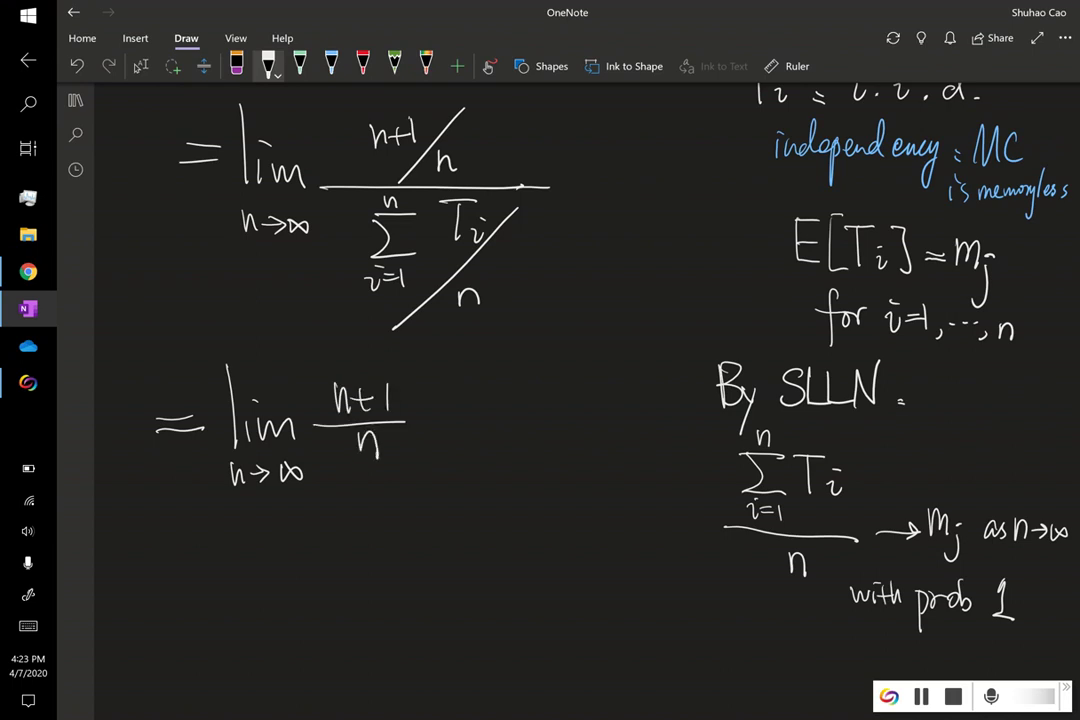
drag(236, 340, 250, 500)
drag(418, 386, 420, 465)
drag(185, 494, 462, 490)
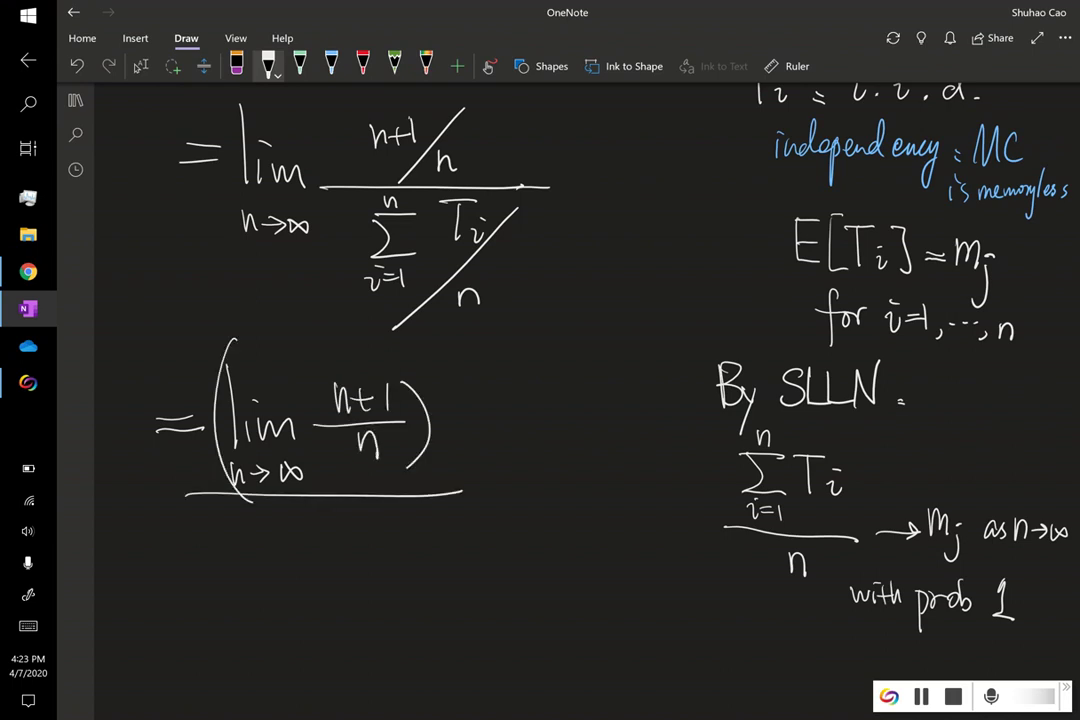
mouse_move(300, 527)
mouse_down()
mouse_move(332, 547)
mouse_move(348, 570)
mouse_move(333, 597)
mouse_up()
Add 'w/ prob 1' beside the fraction
mouse_move(489, 474)
mouse_down()
mouse_move(511, 508)
mouse_move(528, 476)
mouse_up()
drag(533, 455, 517, 515)
mouse_move(554, 474)
mouse_down()
mouse_move(551, 514)
mouse_move(555, 492)
mouse_up()
mouse_move(566, 490)
mouse_down()
mouse_move(594, 476)
mouse_move(618, 500)
mouse_up()
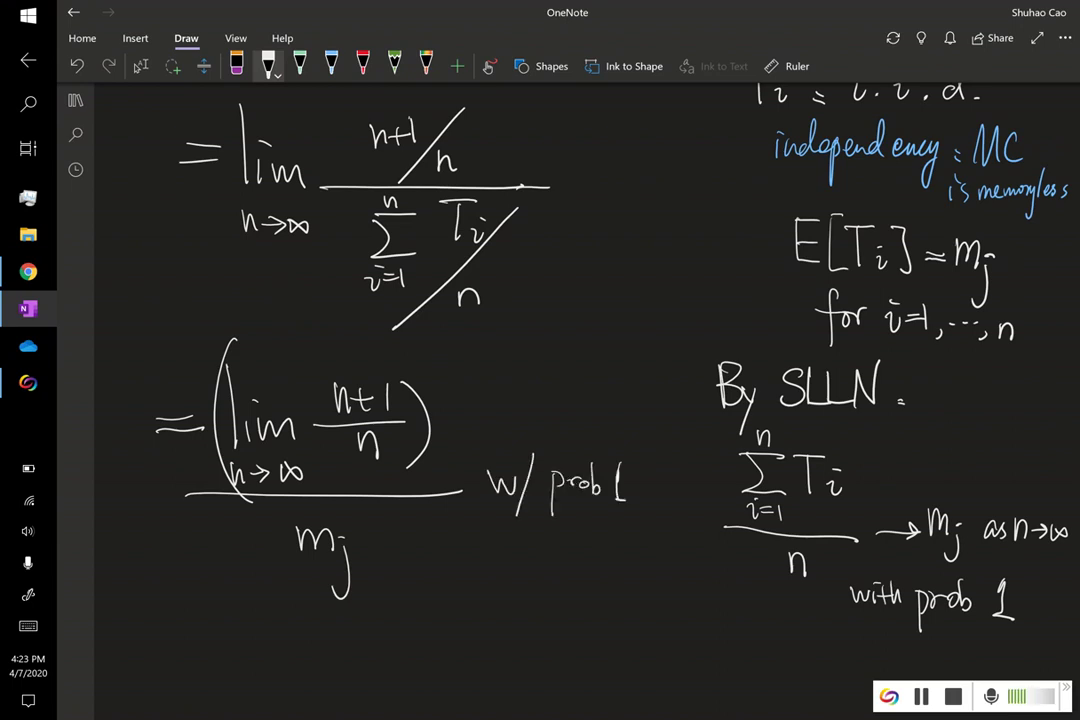
Conclude with '= 1/m_j' on the next line and draw a QED box beside it
mouse_move(173, 634)
mouse_down()
mouse_move(196, 636)
mouse_move(198, 647)
mouse_up()
drag(251, 610, 253, 630)
mouse_move(225, 637)
mouse_down()
mouse_move(297, 635)
mouse_move(258, 672)
mouse_move(272, 673)
mouse_move(270, 701)
mouse_up()
drag(280, 657, 282, 658)
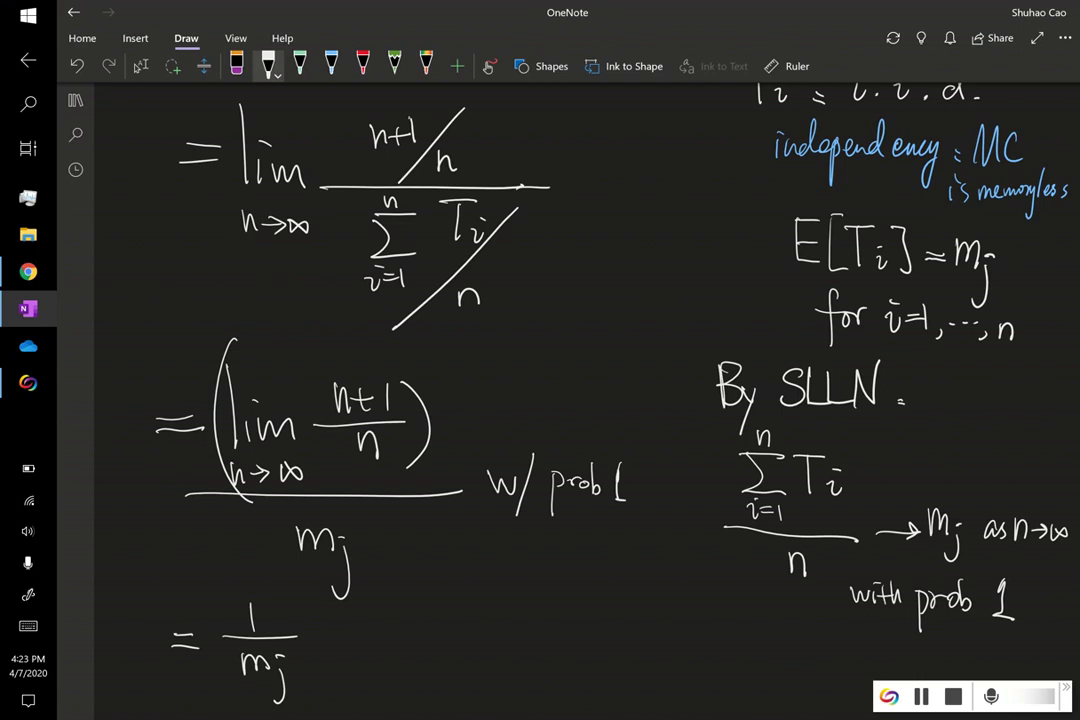
mouse_move(415, 646)
mouse_down()
mouse_move(418, 694)
mouse_move(476, 692)
mouse_up()
mouse_move(413, 647)
mouse_down()
mouse_move(477, 652)
mouse_move(477, 696)
mouse_up()
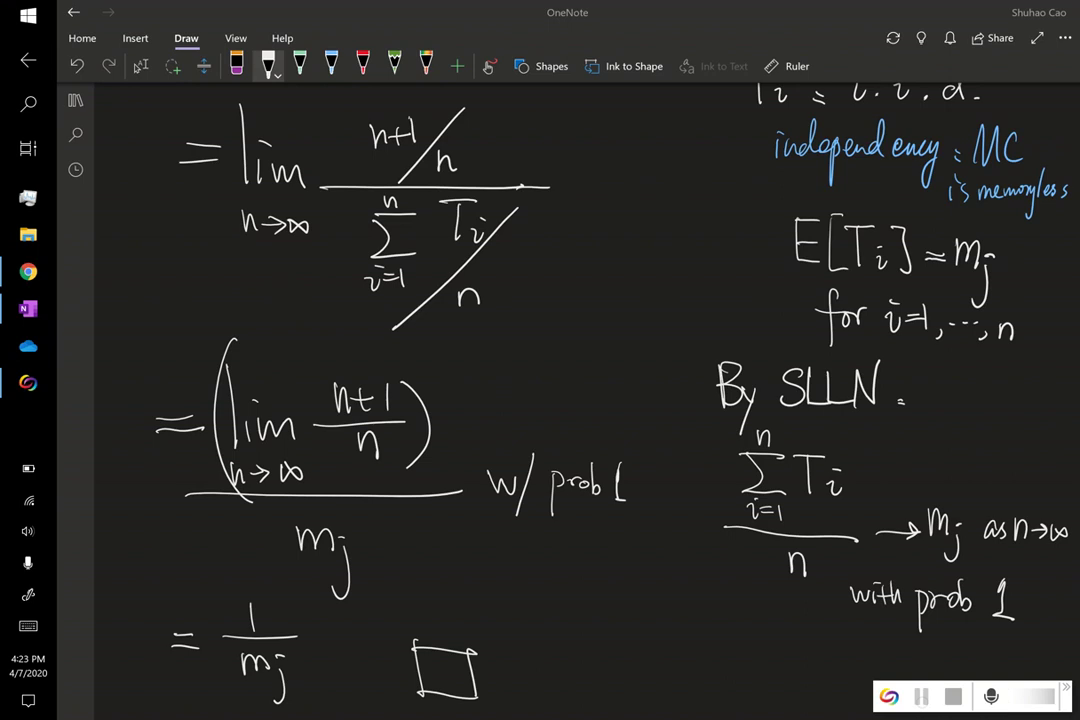
Below the proof, write 'positive recurrent: m_j < ∞, π_j > 0' in white
click(141, 65)
scroll(560, 400, down, 4)
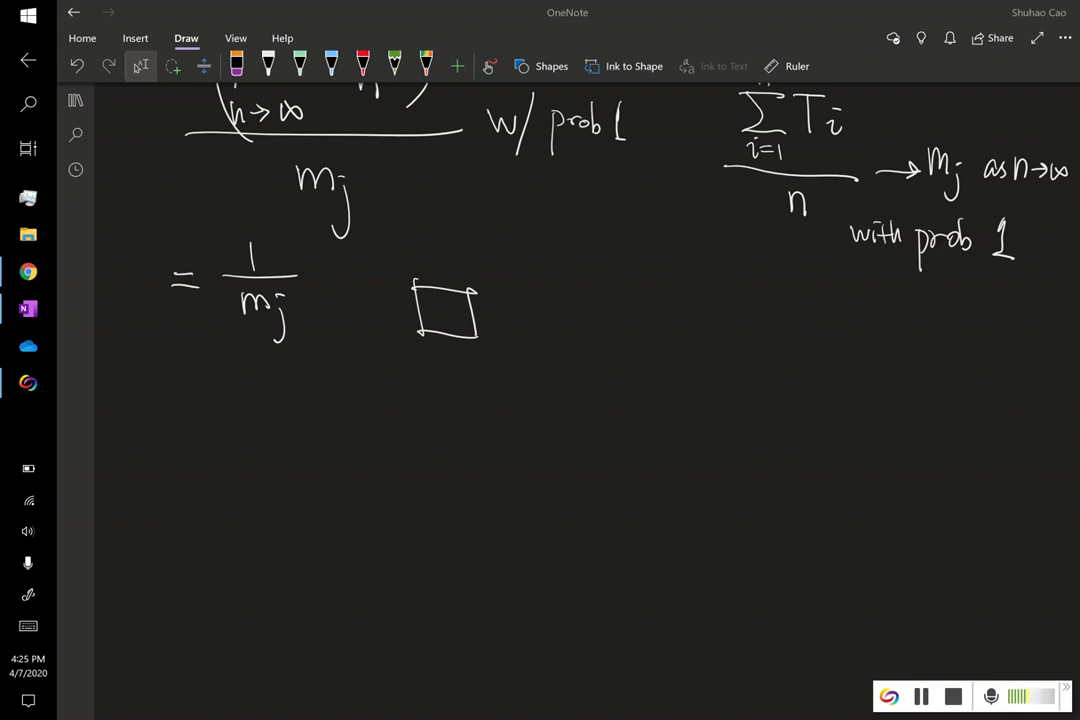
click(268, 65)
mouse_move(172, 445)
mouse_down()
mouse_move(190, 412)
mouse_move(230, 420)
mouse_move(260, 402)
mouse_move(298, 418)
mouse_move(505, 418)
mouse_up()
drag(478, 404, 510, 402)
drag(519, 423, 528, 423)
drag(519, 431, 528, 431)
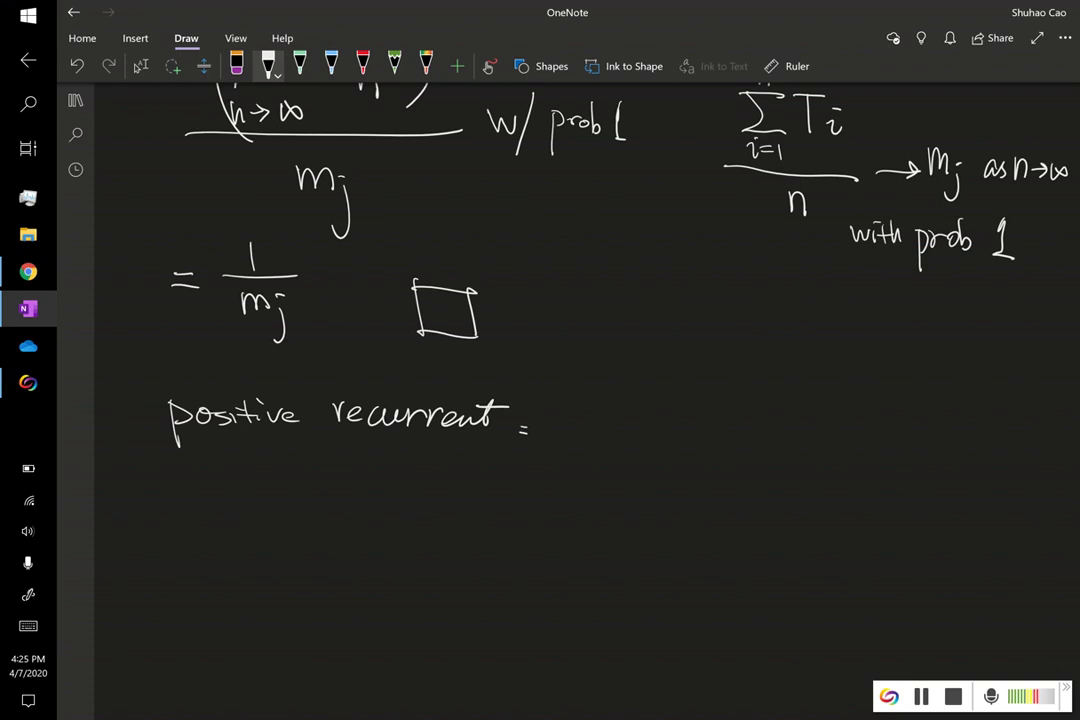
mouse_move(571, 408)
mouse_down()
mouse_move(572, 425)
mouse_move(598, 425)
mouse_move(590, 452)
mouse_up()
mouse_move(648, 410)
mouse_down()
mouse_move(648, 434)
mouse_move(664, 420)
mouse_up()
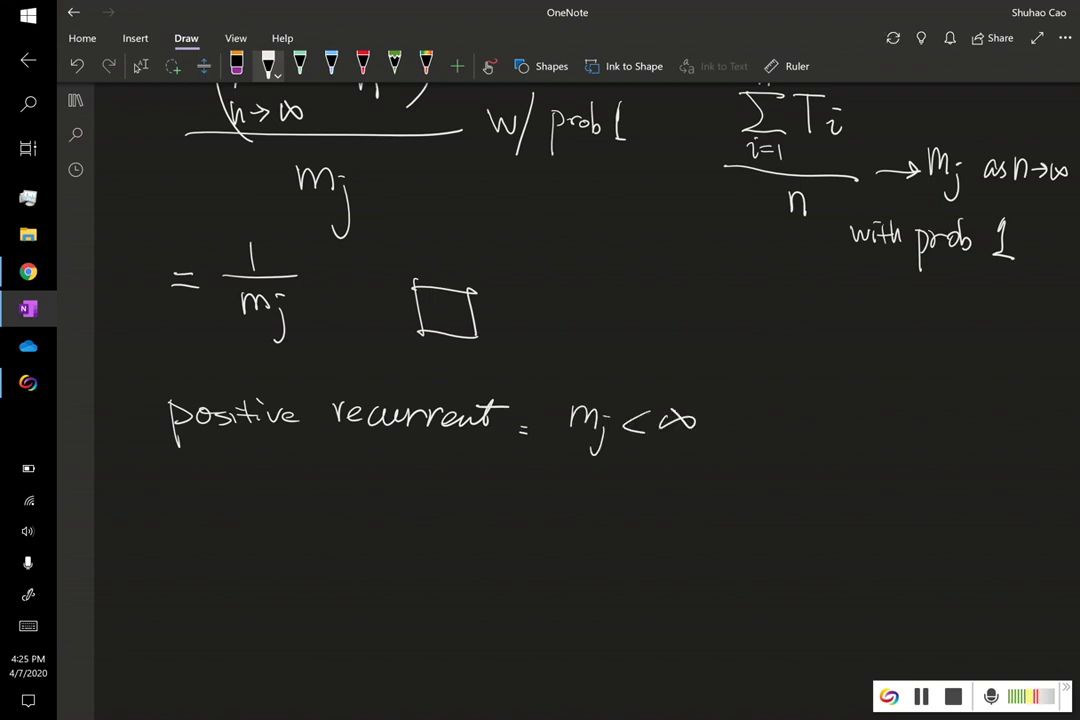
mouse_move(795, 408)
mouse_down()
mouse_move(832, 406)
mouse_move(803, 438)
mouse_up()
drag(822, 410, 826, 462)
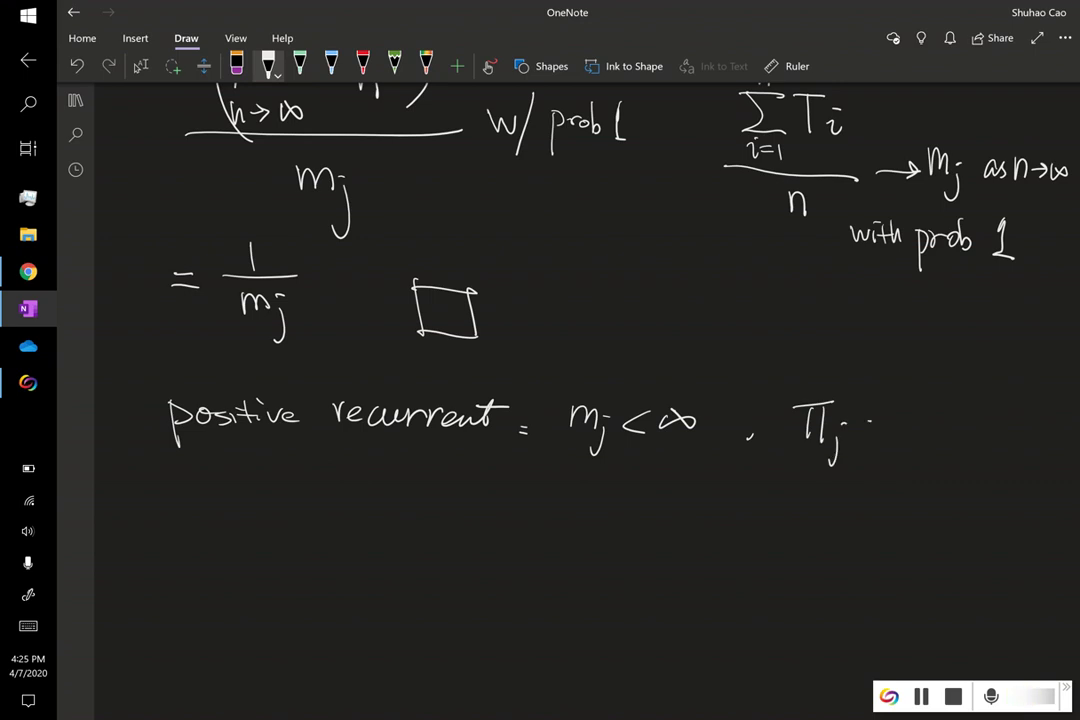
mouse_move(842, 420)
mouse_down()
mouse_move(866, 428)
mouse_move(843, 437)
mouse_up()
drag(912, 419, 910, 421)
Underneath, write 'null recurrent: m_j = ∞, π_j = 0'
drag(167, 511, 241, 516)
mouse_move(300, 492)
mouse_down()
mouse_move(303, 515)
mouse_move(315, 497)
mouse_up()
drag(318, 506, 331, 514)
mouse_move(342, 498)
mouse_down()
mouse_move(334, 514)
mouse_move(385, 514)
mouse_move(397, 499)
mouse_up()
drag(400, 508, 429, 514)
drag(433, 494, 437, 515)
drag(425, 500, 443, 499)
click(467, 509)
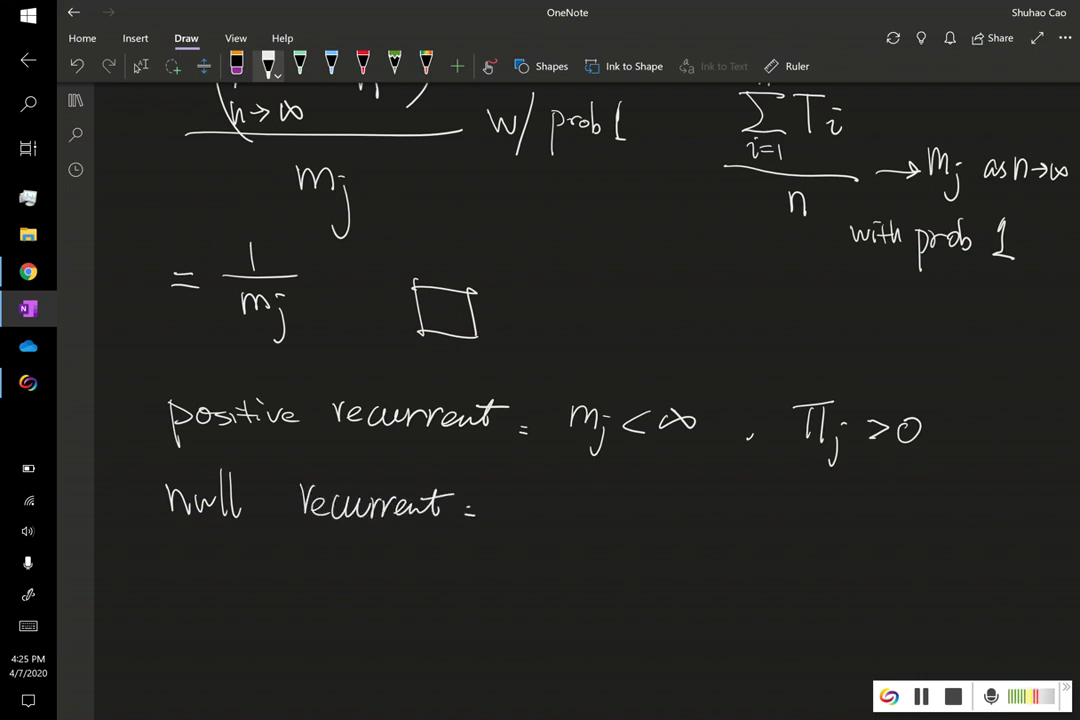
mouse_move(517, 500)
mouse_down()
mouse_move(545, 527)
mouse_move(548, 566)
mouse_up()
click(563, 514)
drag(575, 516, 592, 515)
mouse_move(575, 528)
mouse_down()
mouse_move(640, 515)
mouse_move(654, 549)
mouse_move(737, 510)
mouse_up()
mouse_move(705, 515)
mouse_down()
mouse_move(702, 548)
mouse_move(722, 548)
mouse_up()
mouse_move(733, 528)
mouse_down()
mouse_move(725, 577)
mouse_move(774, 535)
mouse_up()
drag(757, 545, 791, 531)
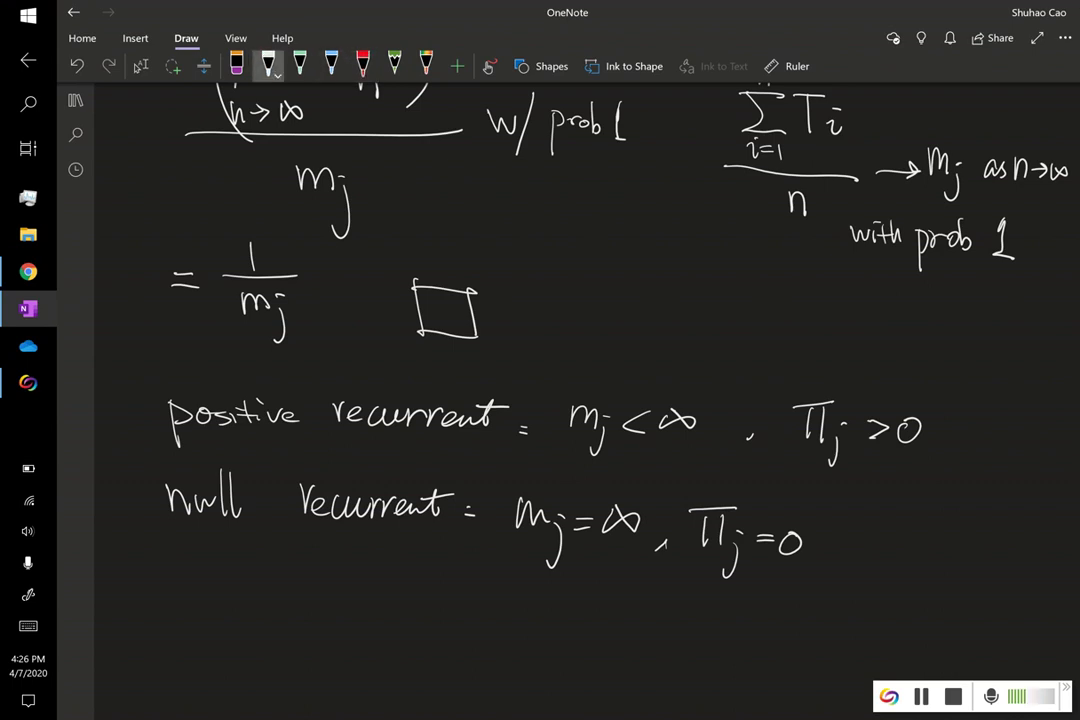
With the white pen, write an underlined 'Rmk:' heading below the null recurrent notes
scroll(1037, 361, down, 3)
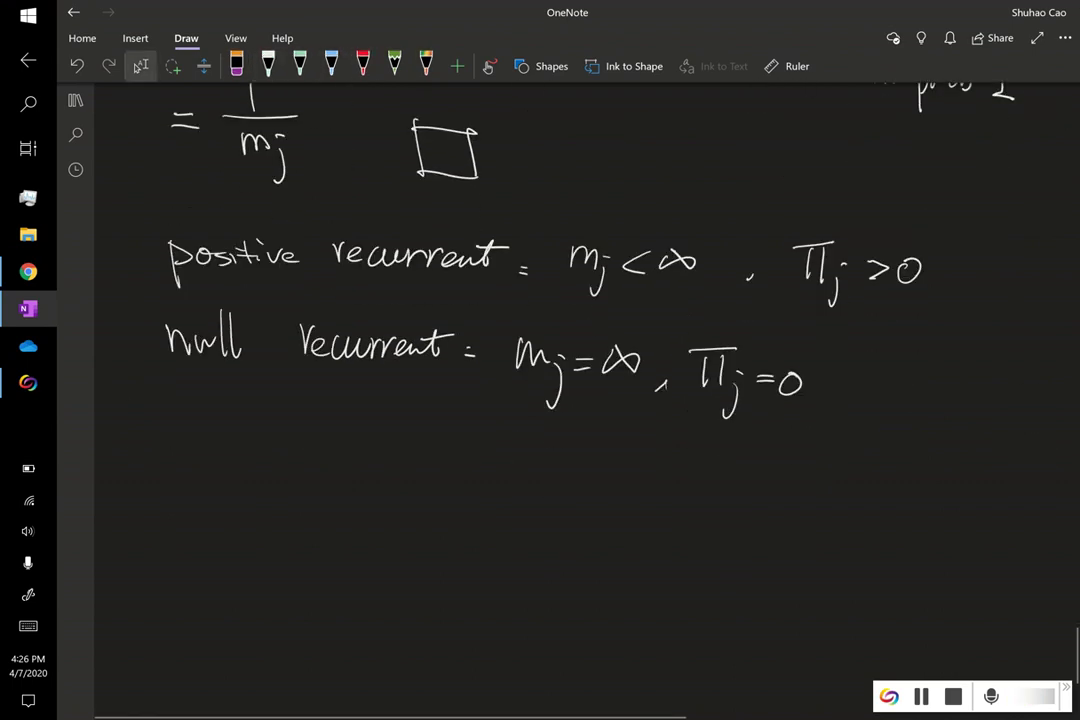
click(268, 66)
mouse_move(127, 405)
mouse_down()
mouse_move(126, 458)
mouse_move(236, 455)
mouse_up()
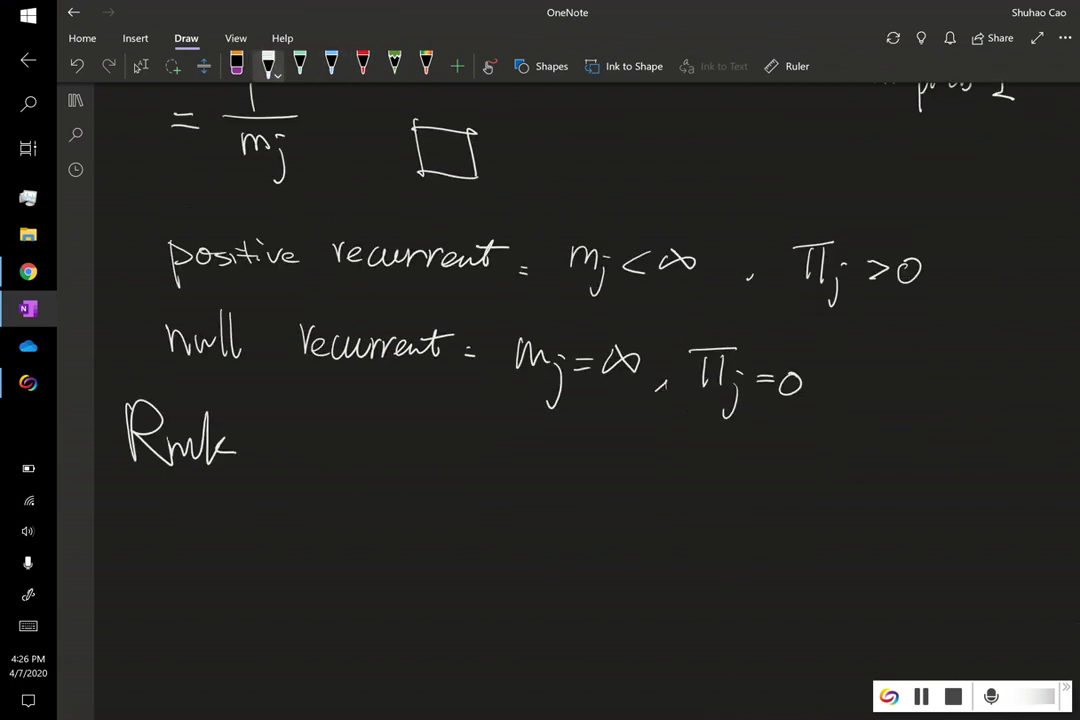
drag(116, 467, 258, 461)
click(268, 451)
click(268, 461)
Write 'If an MC has only finite states,' after the Rmk heading
scroll(402, 506, down, 1)
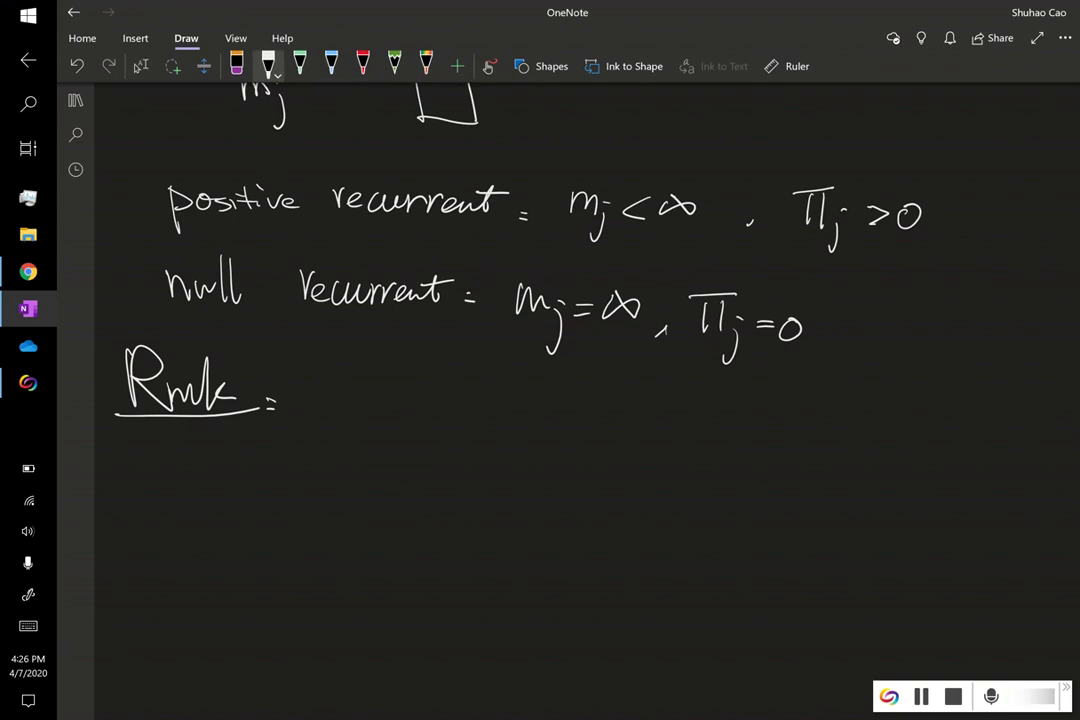
mouse_move(300, 377)
mouse_down()
mouse_move(320, 376)
mouse_move(311, 409)
mouse_up()
mouse_move(300, 411)
mouse_down()
mouse_move(322, 410)
mouse_move(322, 440)
mouse_up()
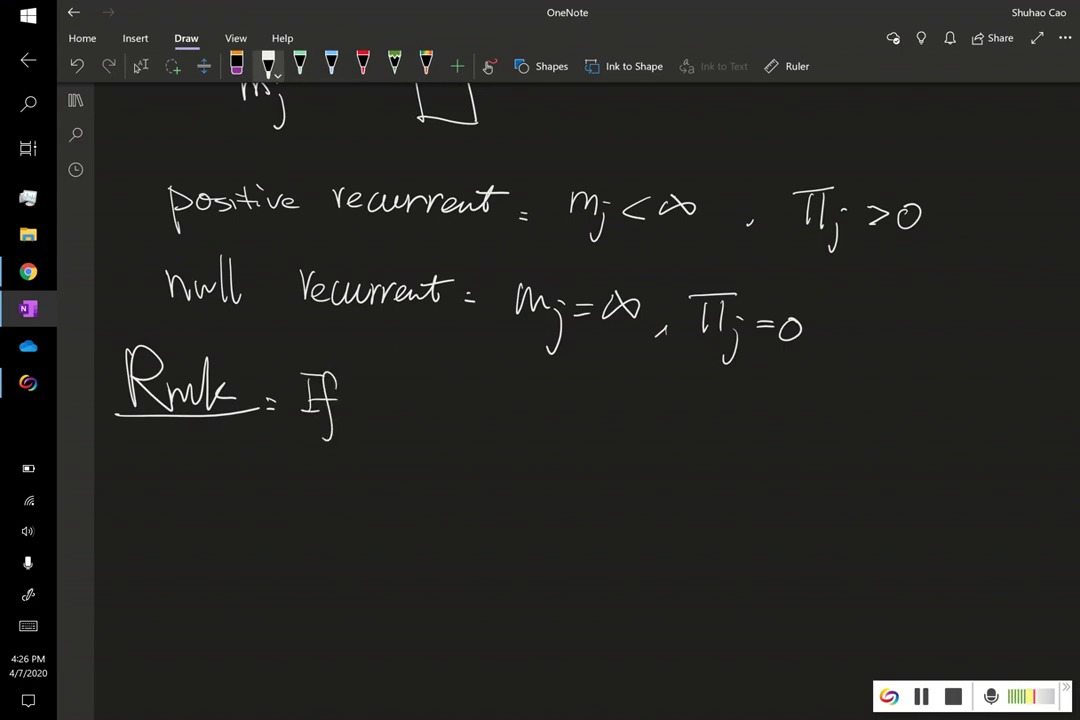
mouse_move(384, 400)
mouse_down()
mouse_move(384, 418)
mouse_move(400, 418)
mouse_up()
mouse_move(428, 428)
mouse_down()
mouse_move(432, 385)
mouse_move(462, 428)
mouse_move(497, 425)
mouse_up()
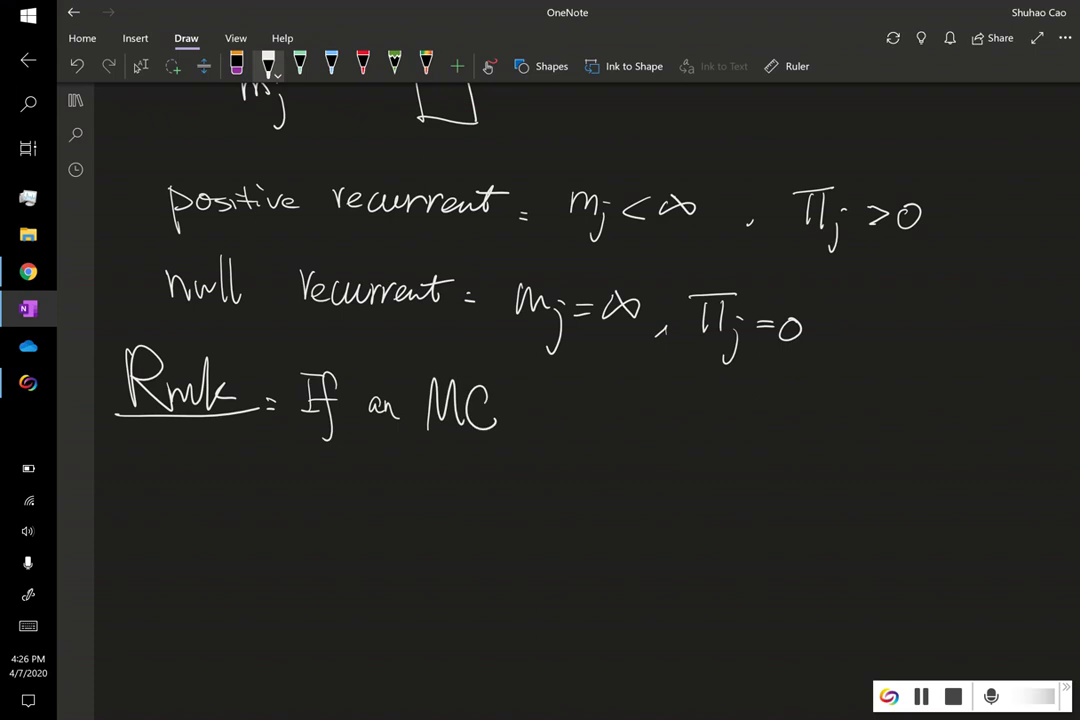
mouse_move(537, 383)
mouse_down()
mouse_move(549, 432)
mouse_move(638, 417)
mouse_move(660, 425)
mouse_move(655, 470)
mouse_up()
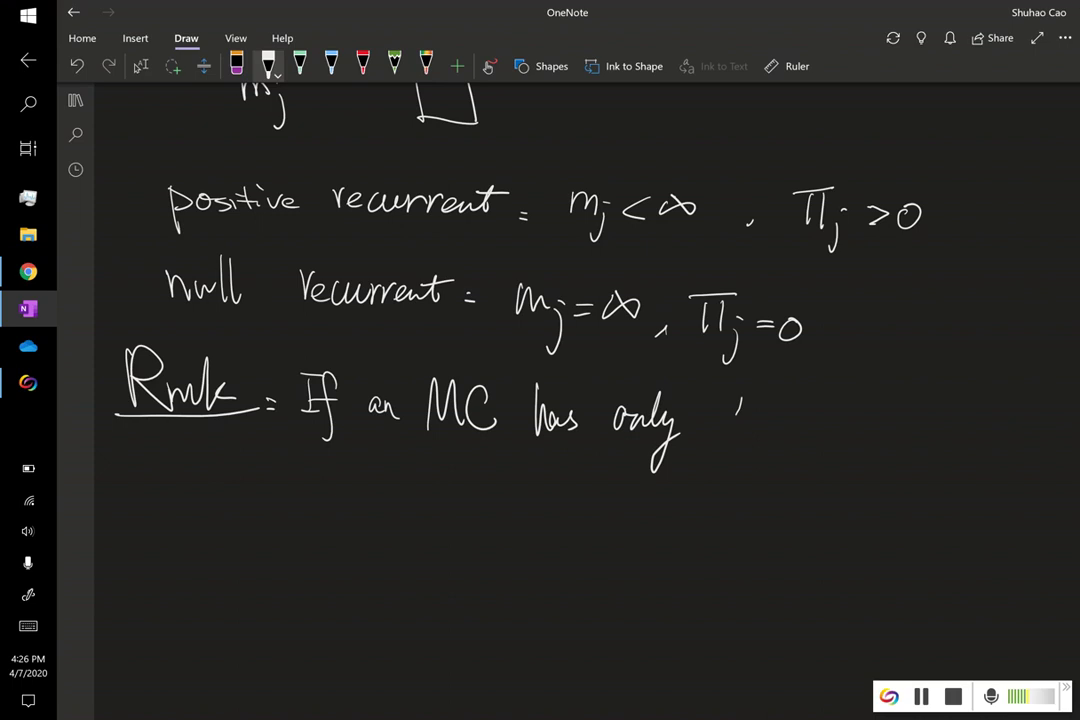
mouse_move(730, 405)
mouse_down()
mouse_move(861, 419)
mouse_move(862, 429)
mouse_move(946, 432)
mouse_up()
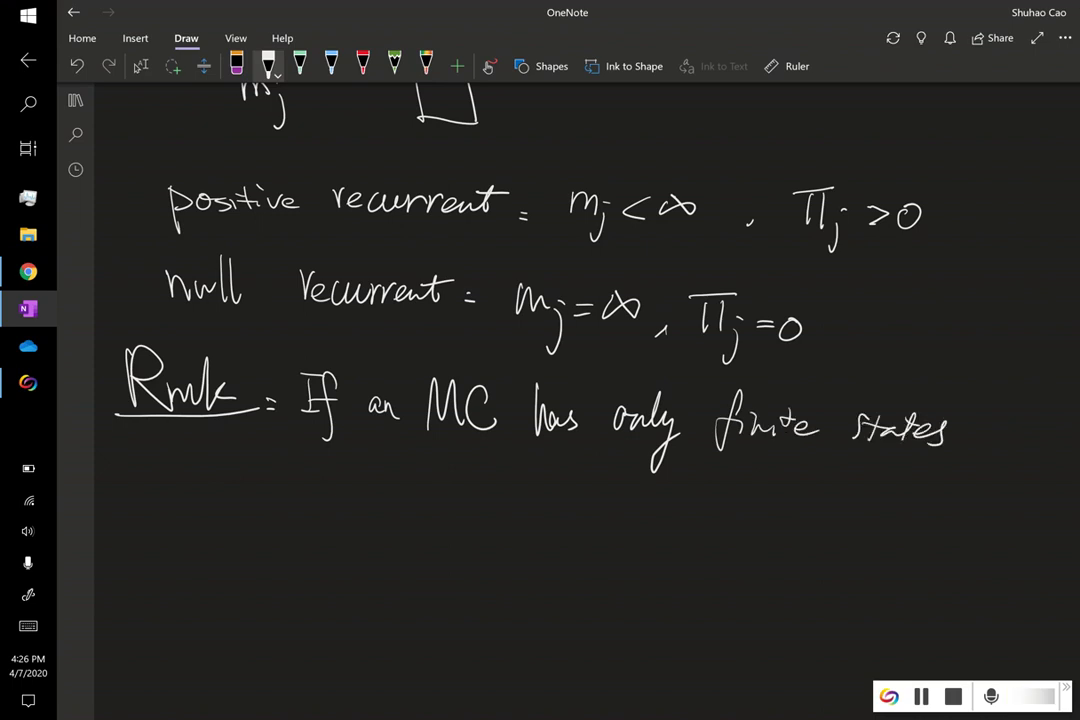
drag(973, 434, 968, 446)
Start the next line with 'and is irreducible'
mouse_move(160, 484)
mouse_down()
mouse_move(162, 498)
mouse_move(192, 472)
mouse_move(234, 502)
mouse_up()
click(226, 463)
mouse_move(290, 484)
mouse_down()
mouse_move(292, 502)
mouse_move(336, 488)
mouse_up()
click(290, 470)
mouse_move(340, 494)
mouse_down()
mouse_move(379, 496)
mouse_move(368, 502)
mouse_up()
drag(372, 490, 404, 502)
mouse_move(415, 488)
mouse_down()
mouse_move(418, 503)
mouse_move(448, 500)
mouse_up()
mouse_move(456, 472)
mouse_down()
mouse_move(469, 505)
mouse_move(547, 506)
mouse_up()
Continue with '(1 class), then every' after irreducible
mouse_move(574, 484)
mouse_down()
mouse_move(566, 504)
mouse_move(586, 506)
mouse_up()
drag(606, 490, 622, 504)
mouse_move(658, 486)
mouse_down()
mouse_move(648, 504)
mouse_move(684, 518)
mouse_move(767, 522)
mouse_move(776, 503)
mouse_up()
mouse_move(778, 492)
mouse_down()
mouse_move(797, 522)
mouse_move(945, 530)
mouse_up()
drag(946, 512, 936, 576)
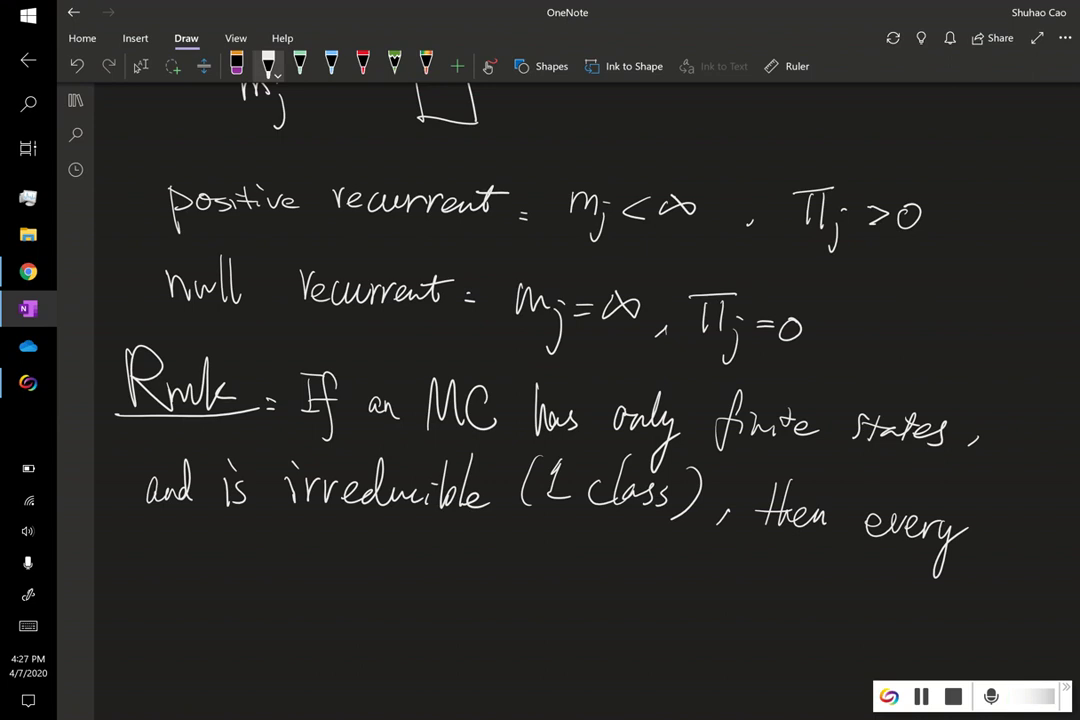
Finish the remark on a new line: 'state of this MC is recurrent.'
mouse_move(186, 532)
mouse_down()
mouse_move(176, 562)
mouse_move(200, 562)
mouse_up()
drag(214, 550, 256, 560)
mouse_move(296, 545)
mouse_down()
mouse_move(310, 532)
mouse_move(293, 597)
mouse_up()
mouse_move(354, 538)
mouse_down()
mouse_move(352, 576)
mouse_move(368, 556)
mouse_up()
drag(368, 536, 382, 574)
mouse_move(388, 560)
mouse_down()
mouse_move(394, 576)
mouse_move(385, 562)
mouse_move(426, 580)
mouse_up()
drag(432, 546, 464, 580)
mouse_move(490, 548)
mouse_down()
mouse_move(492, 578)
mouse_move(620, 566)
mouse_move(636, 582)
mouse_up()
mouse_move(650, 568)
mouse_down()
mouse_move(648, 584)
mouse_move(697, 568)
mouse_up()
mouse_move(700, 584)
mouse_down()
mouse_move(713, 566)
mouse_move(752, 582)
mouse_up()
drag(754, 584, 768, 582)
drag(770, 558, 774, 584)
drag(750, 568, 786, 566)
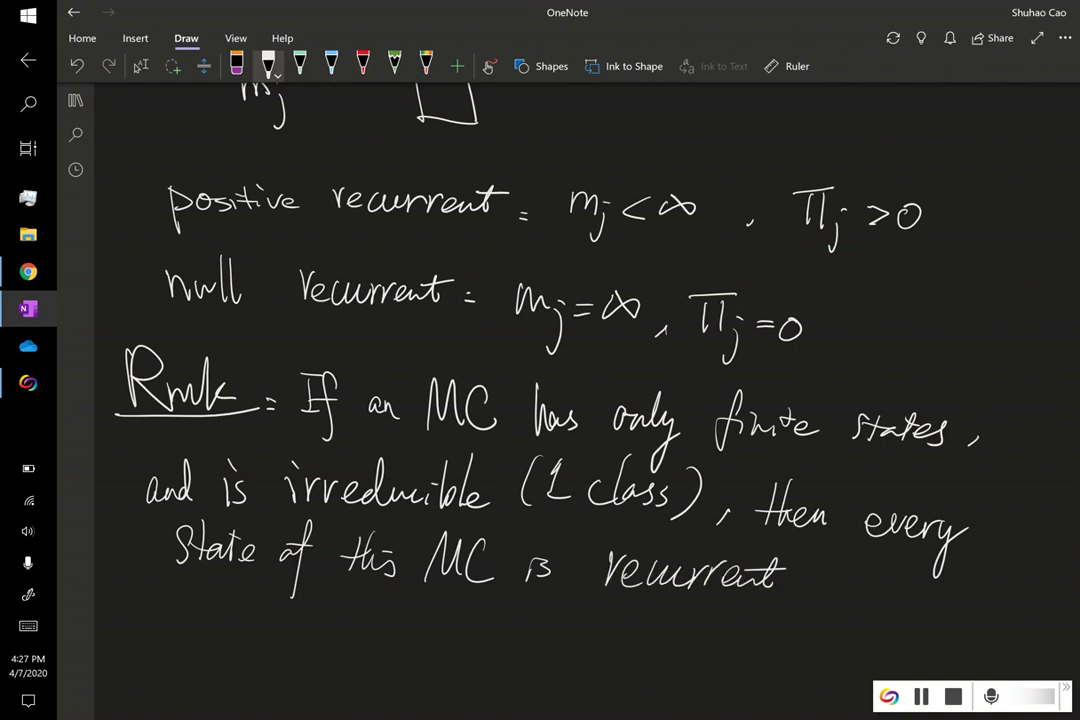